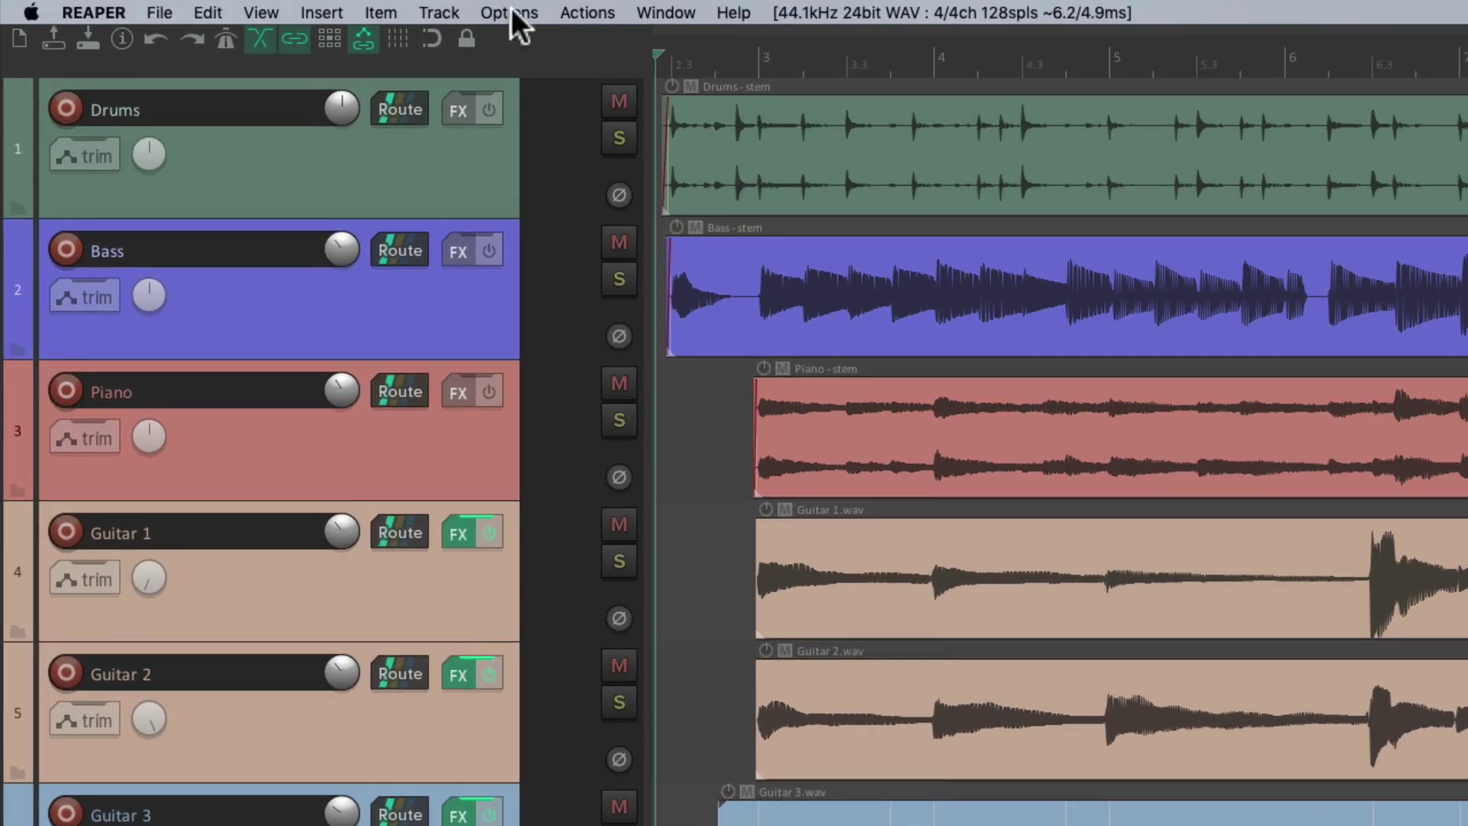
In the Theme Adjuster, change track-panel Volume Size from KNOB to 100 so tracks show faders.
left_click(509, 12)
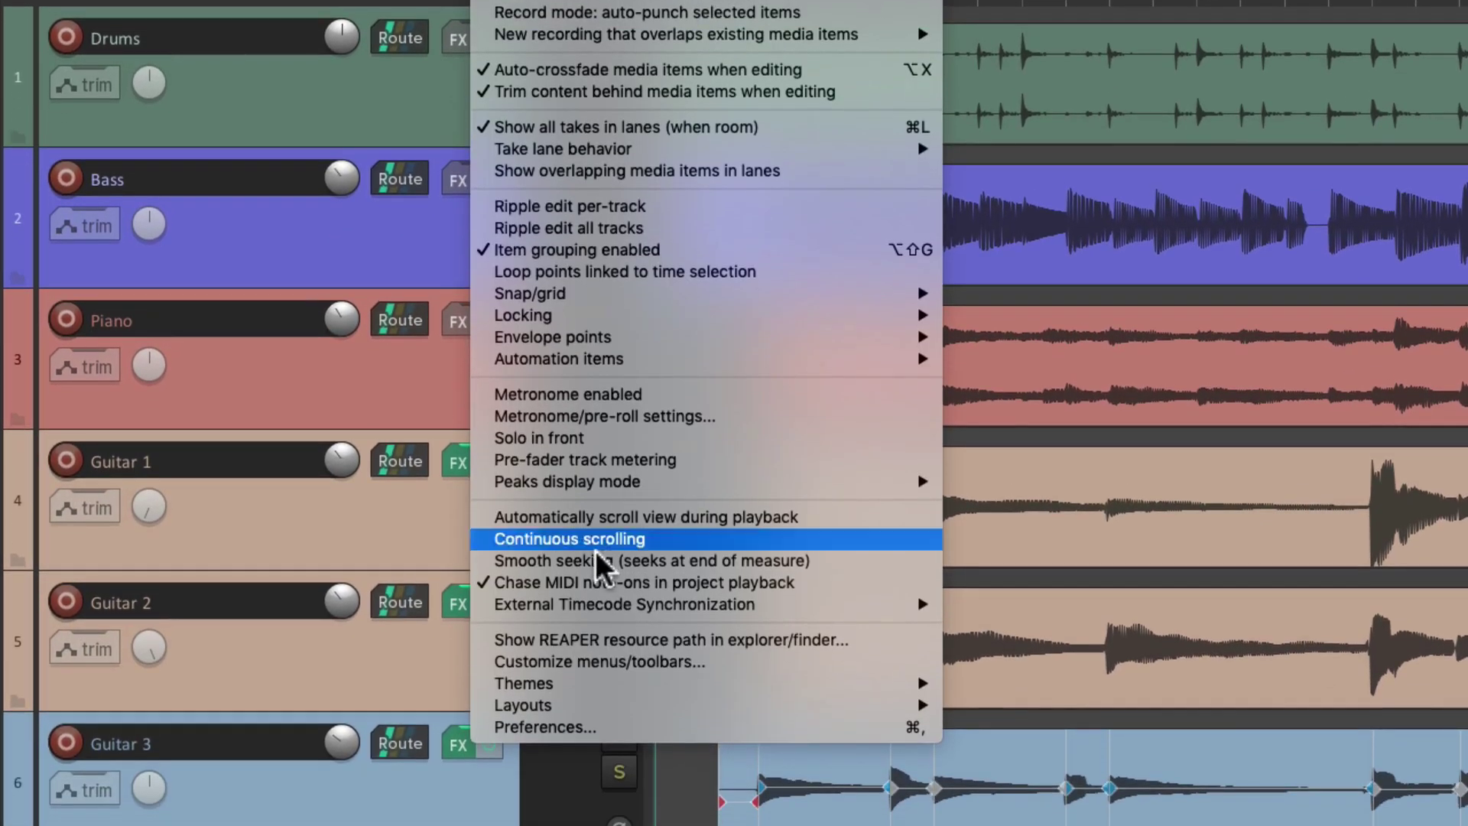
mouse_move(598, 754)
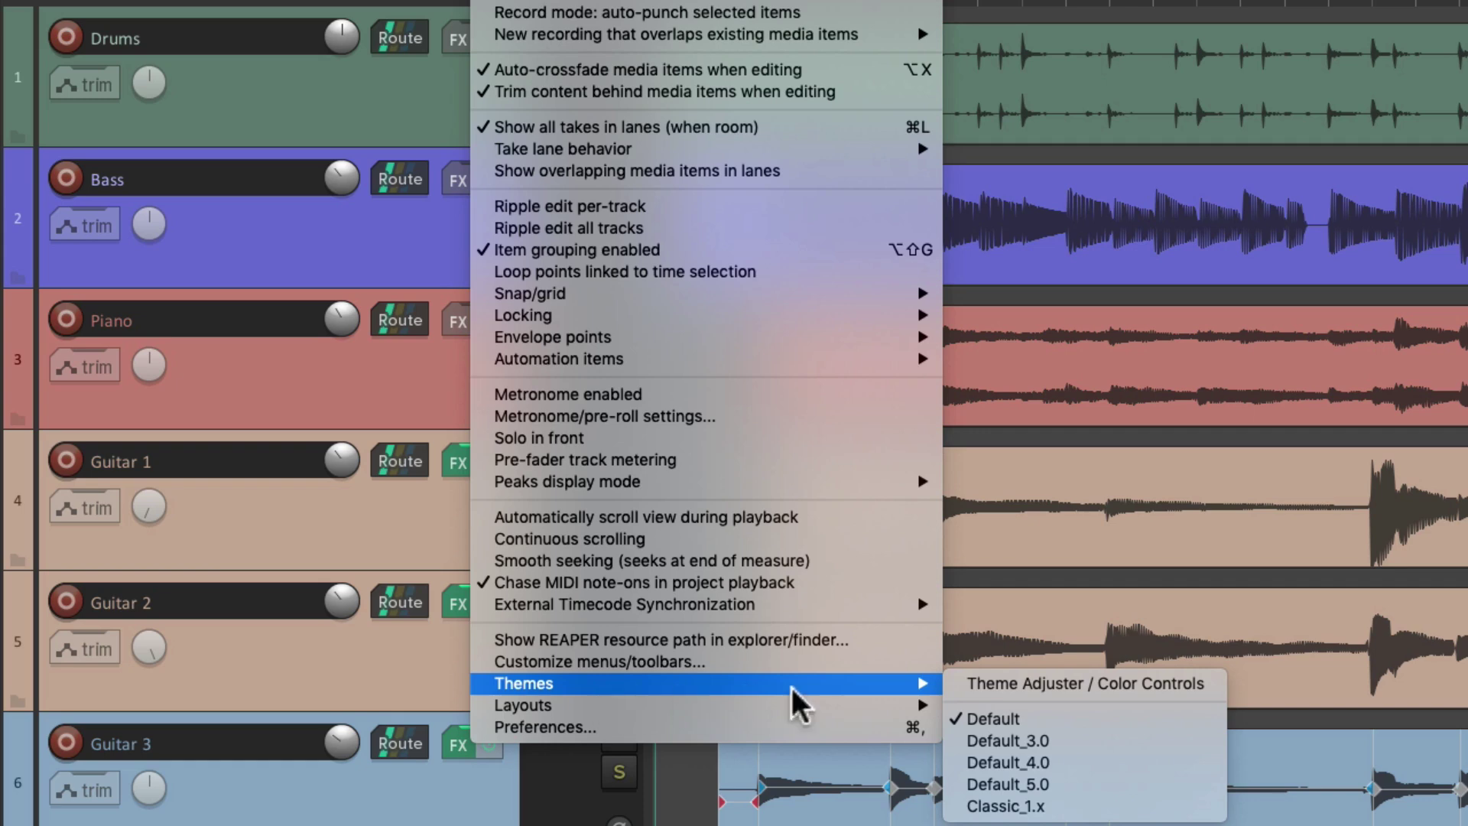
left_click(950, 693)
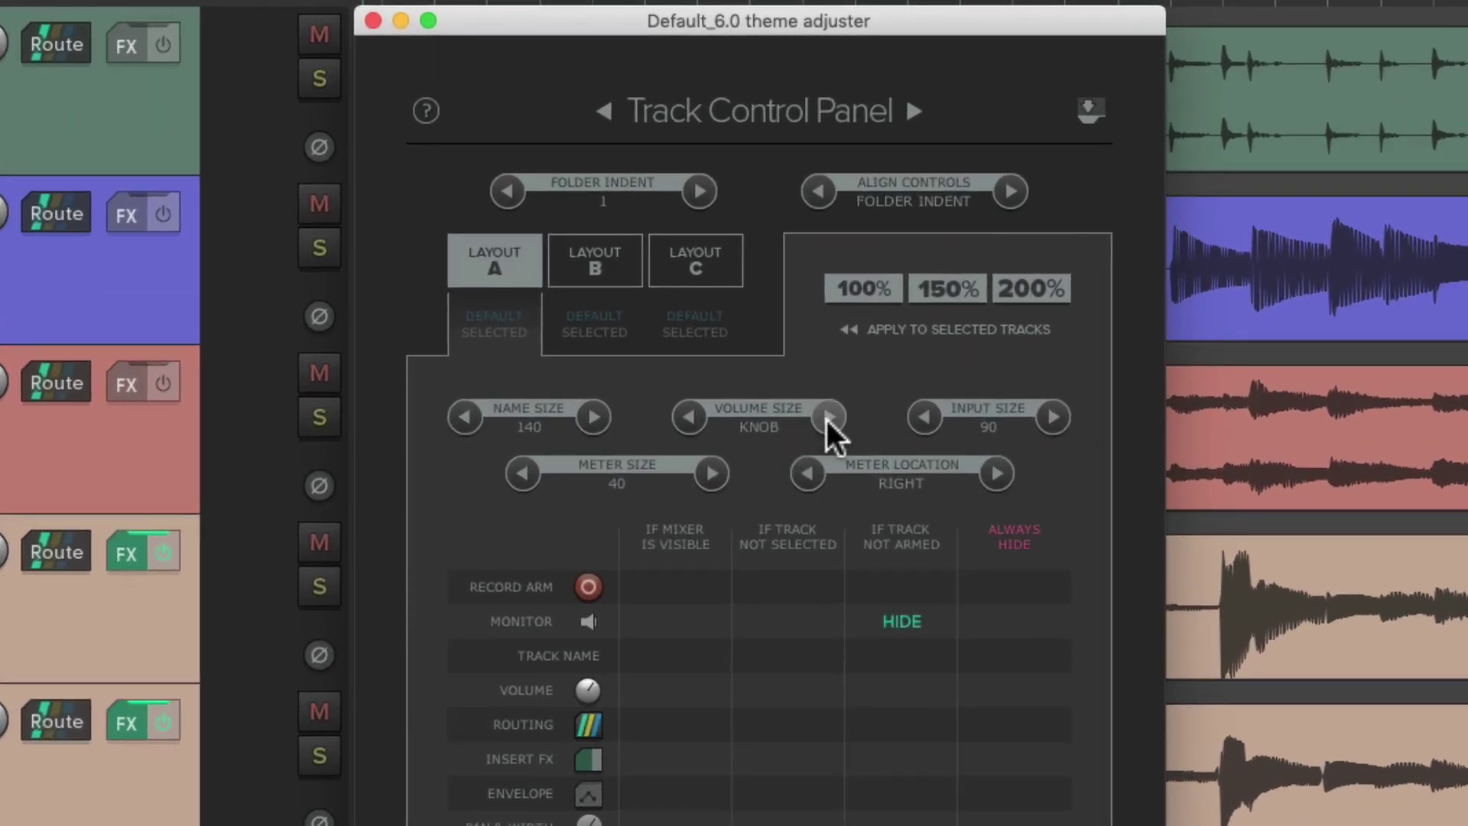
left_click(828, 417)
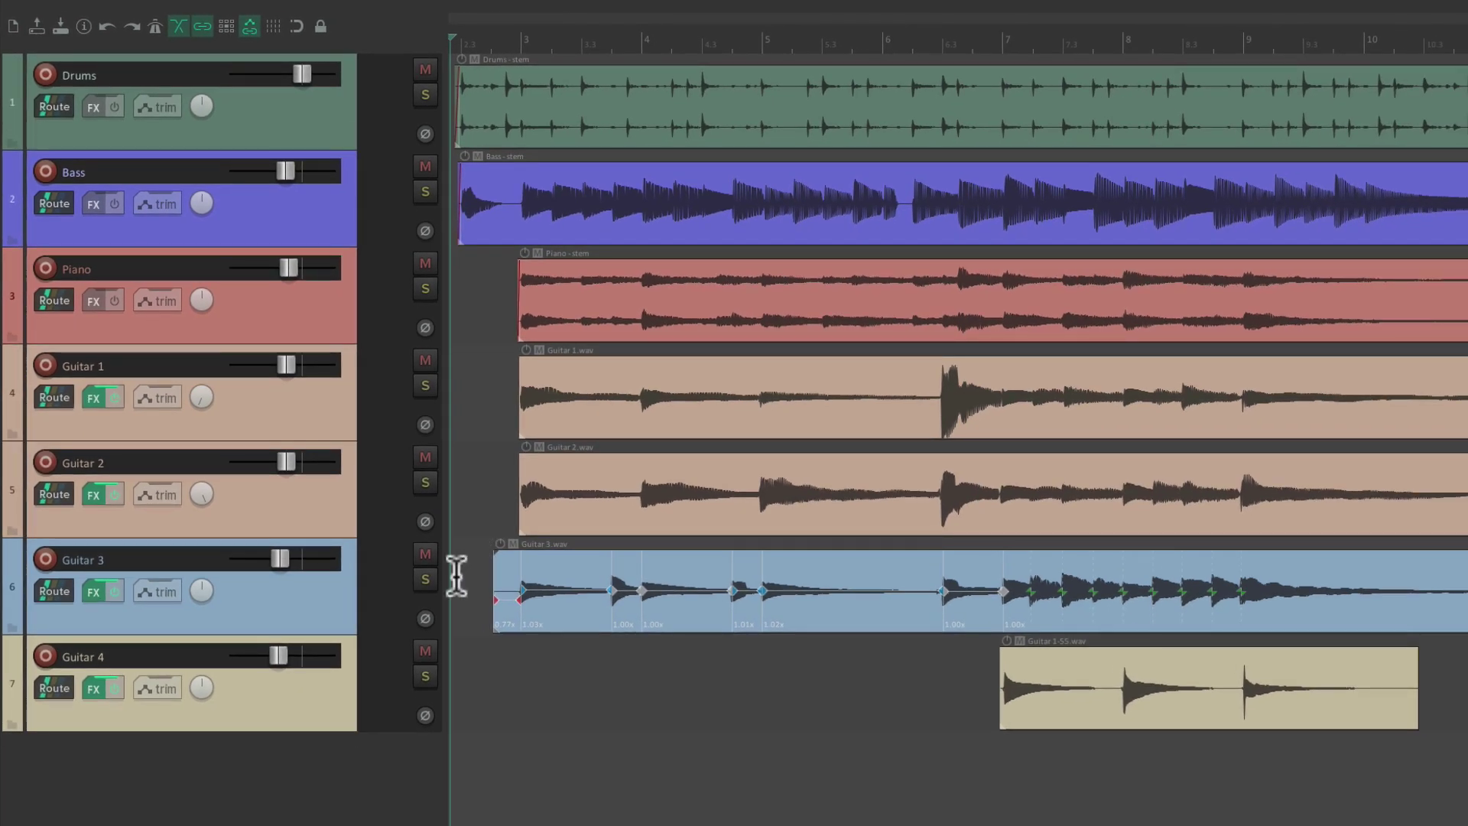
Add a new track at the top of the project named 'Lead Track'.
double_click(256, 769)
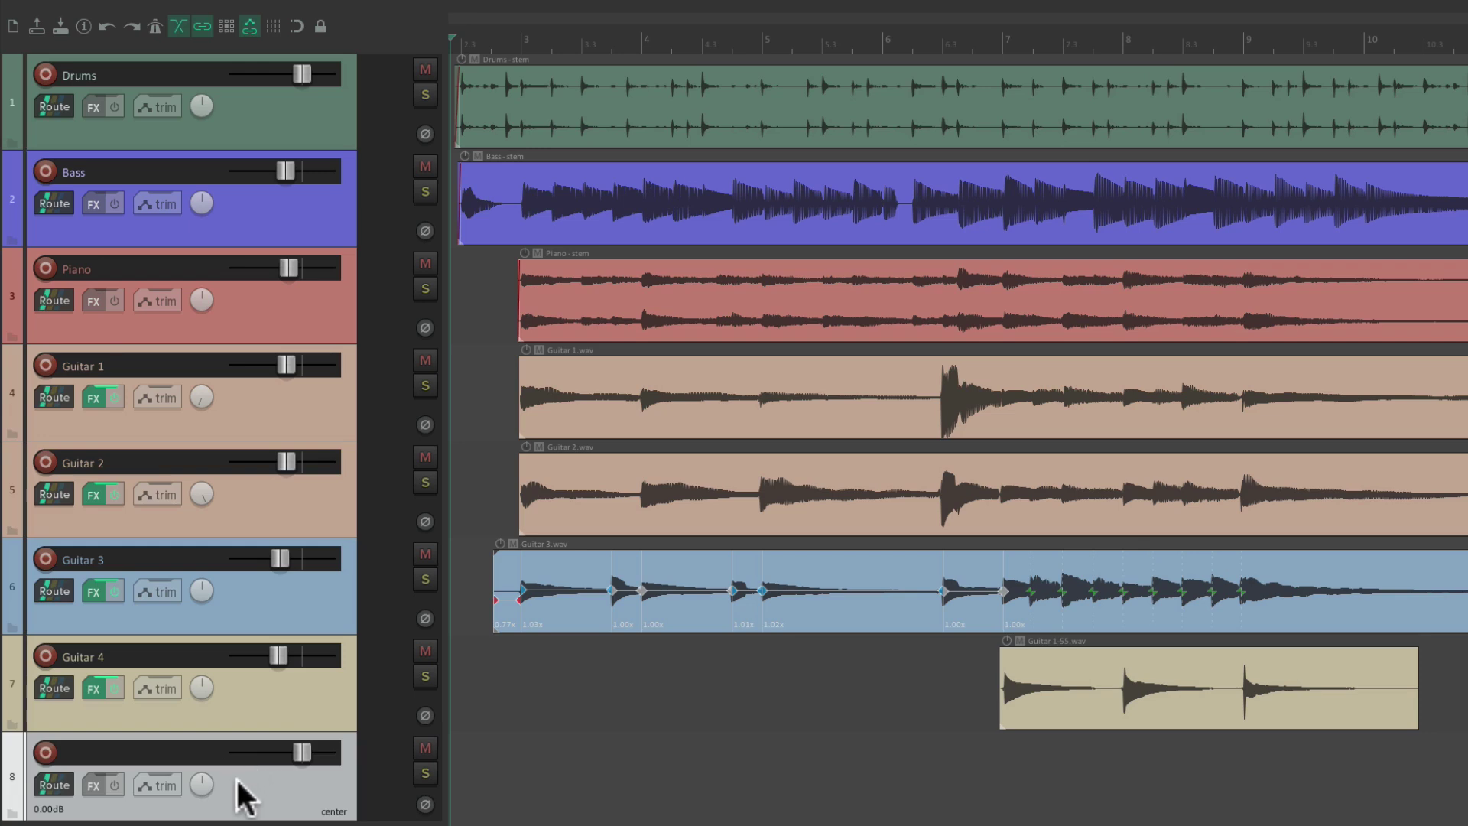
left_click_drag(235, 777, 234, 61)
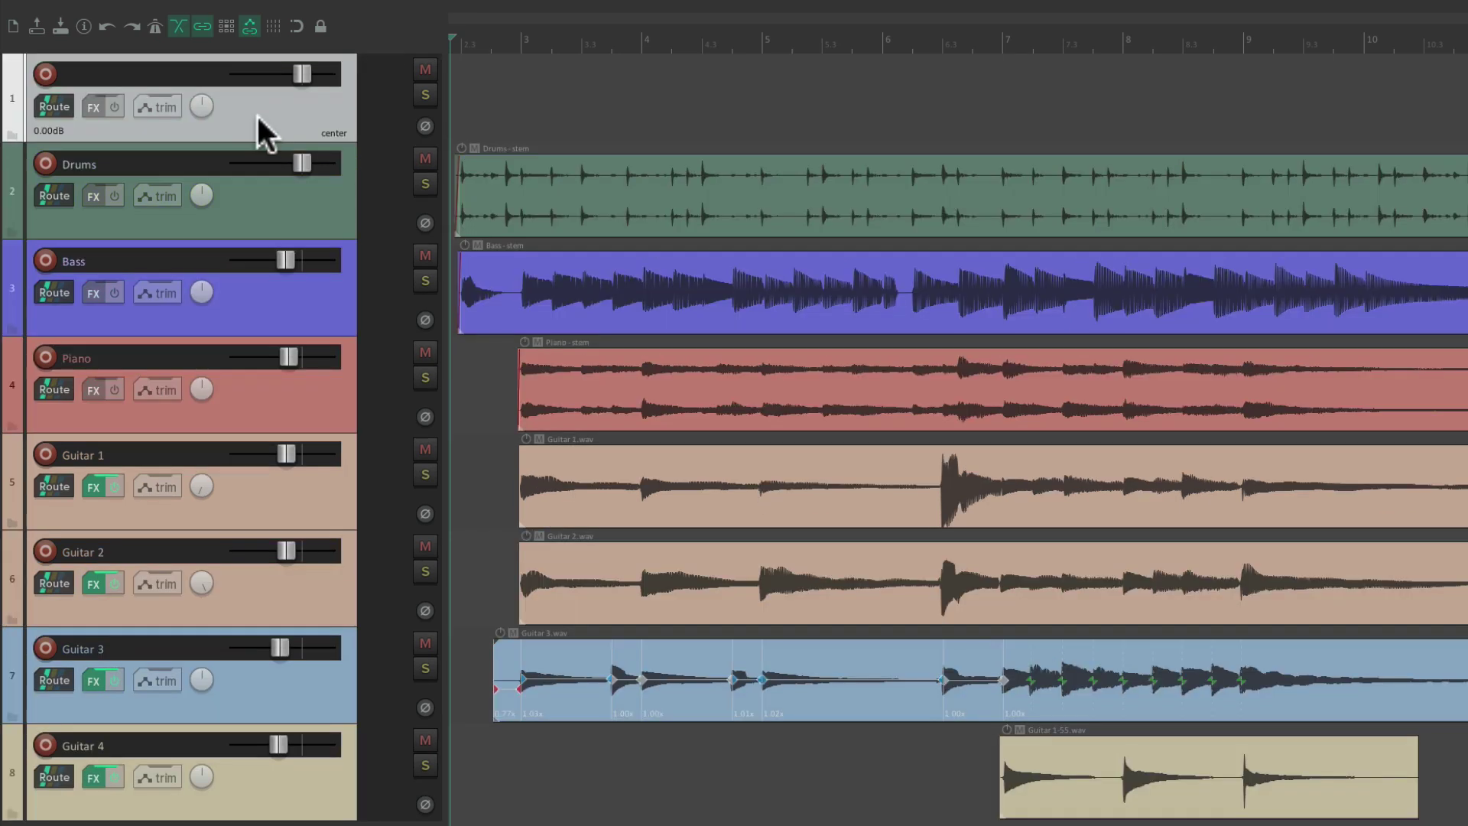
double_click(138, 70)
type("Lead Track")
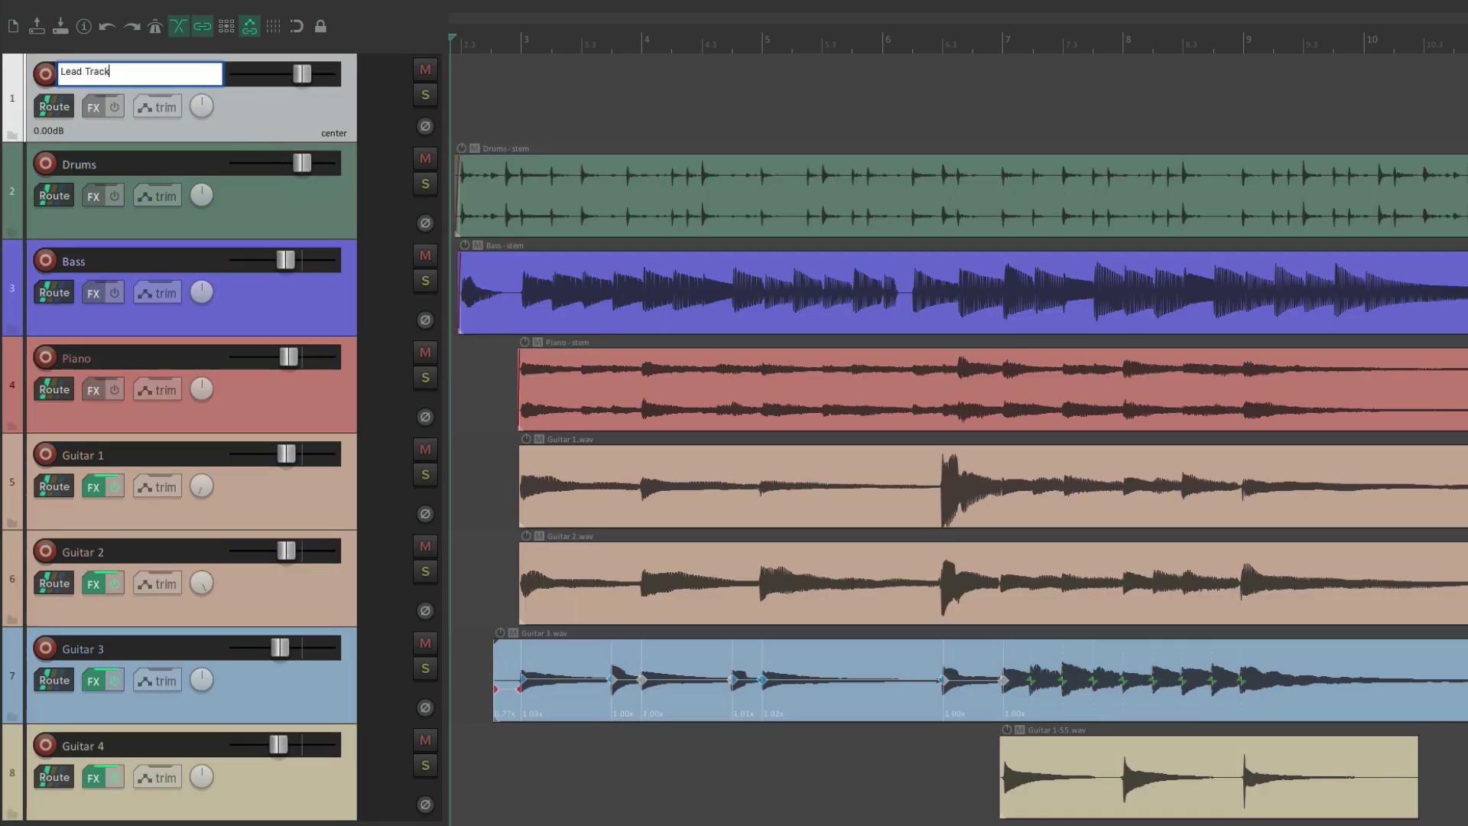
key("Return")
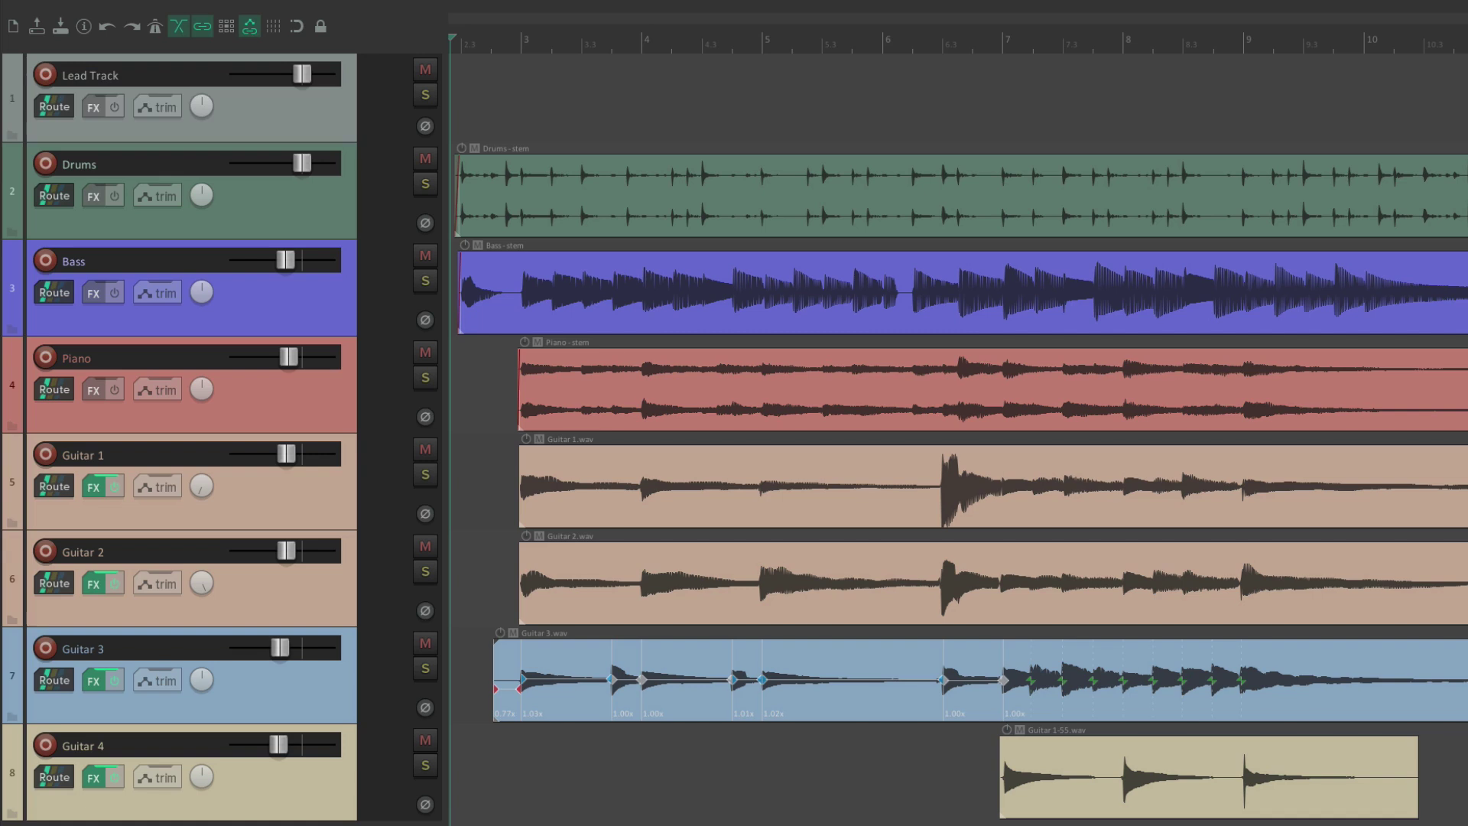
Make Lead Track lead all Group 1 parameters, with Drums through Guitar 4 following it.
left_click(292, 105)
key("shift+g")
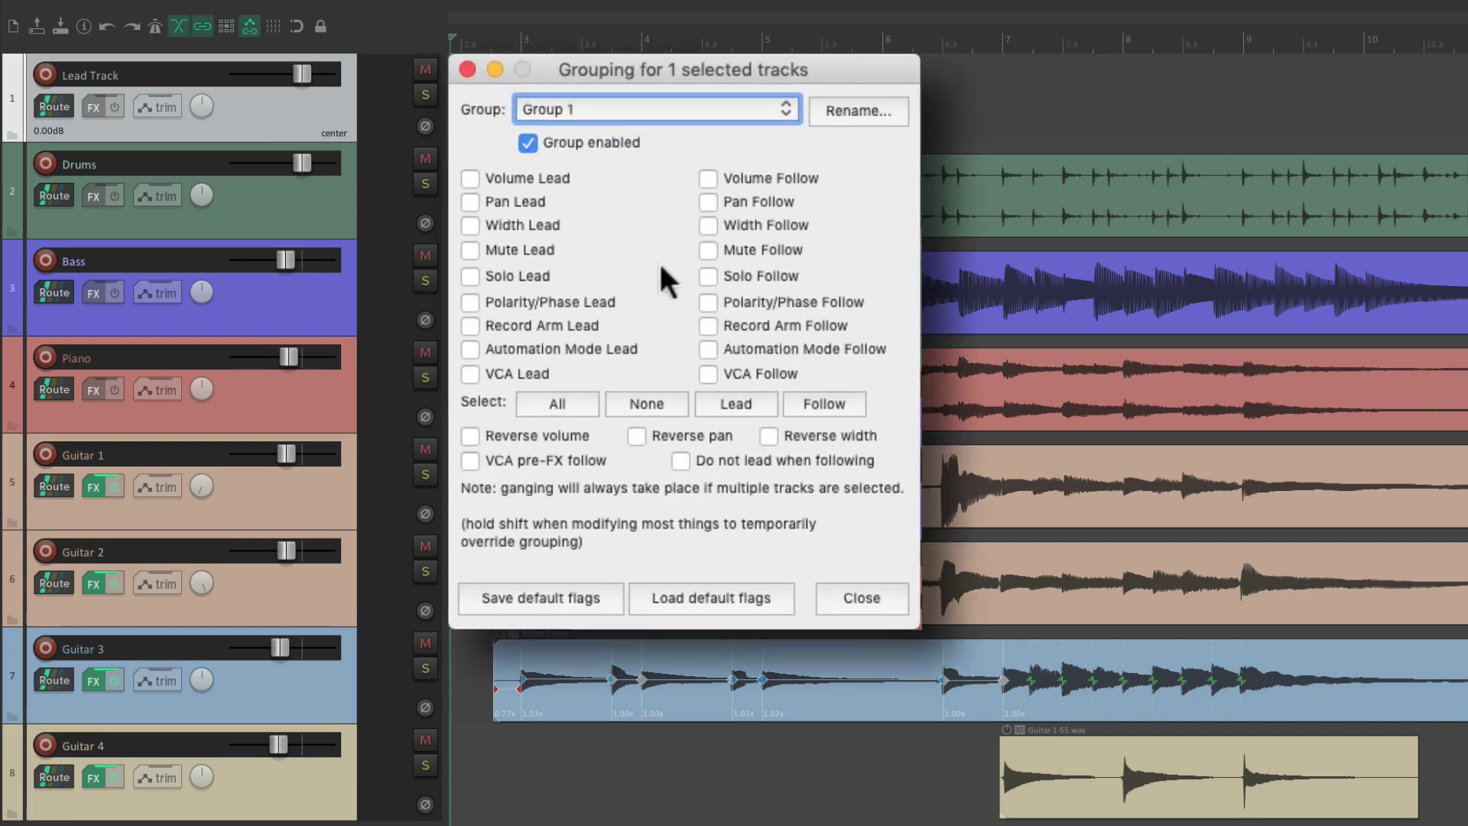
left_click(735, 403)
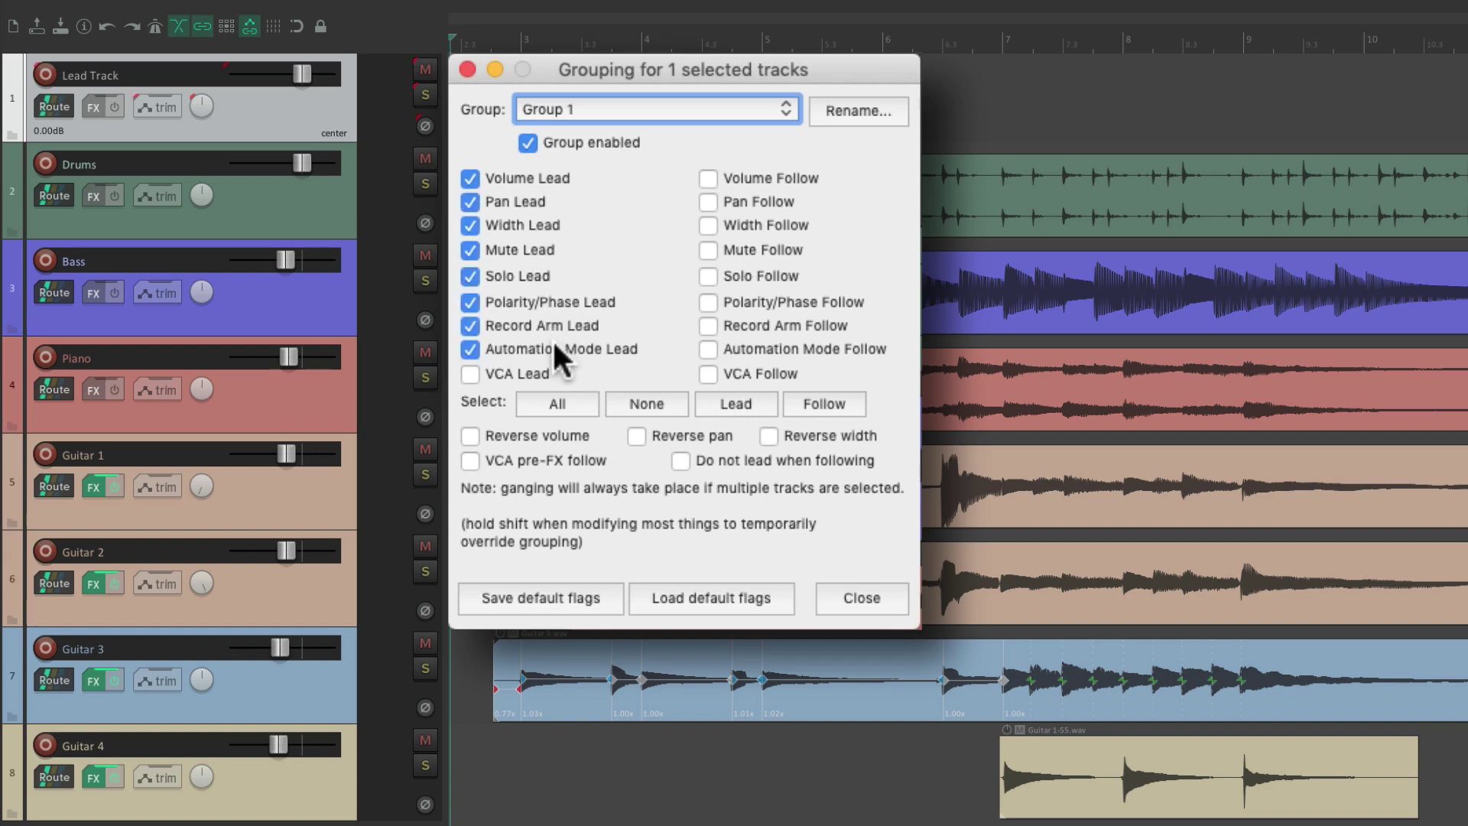
left_click(299, 205)
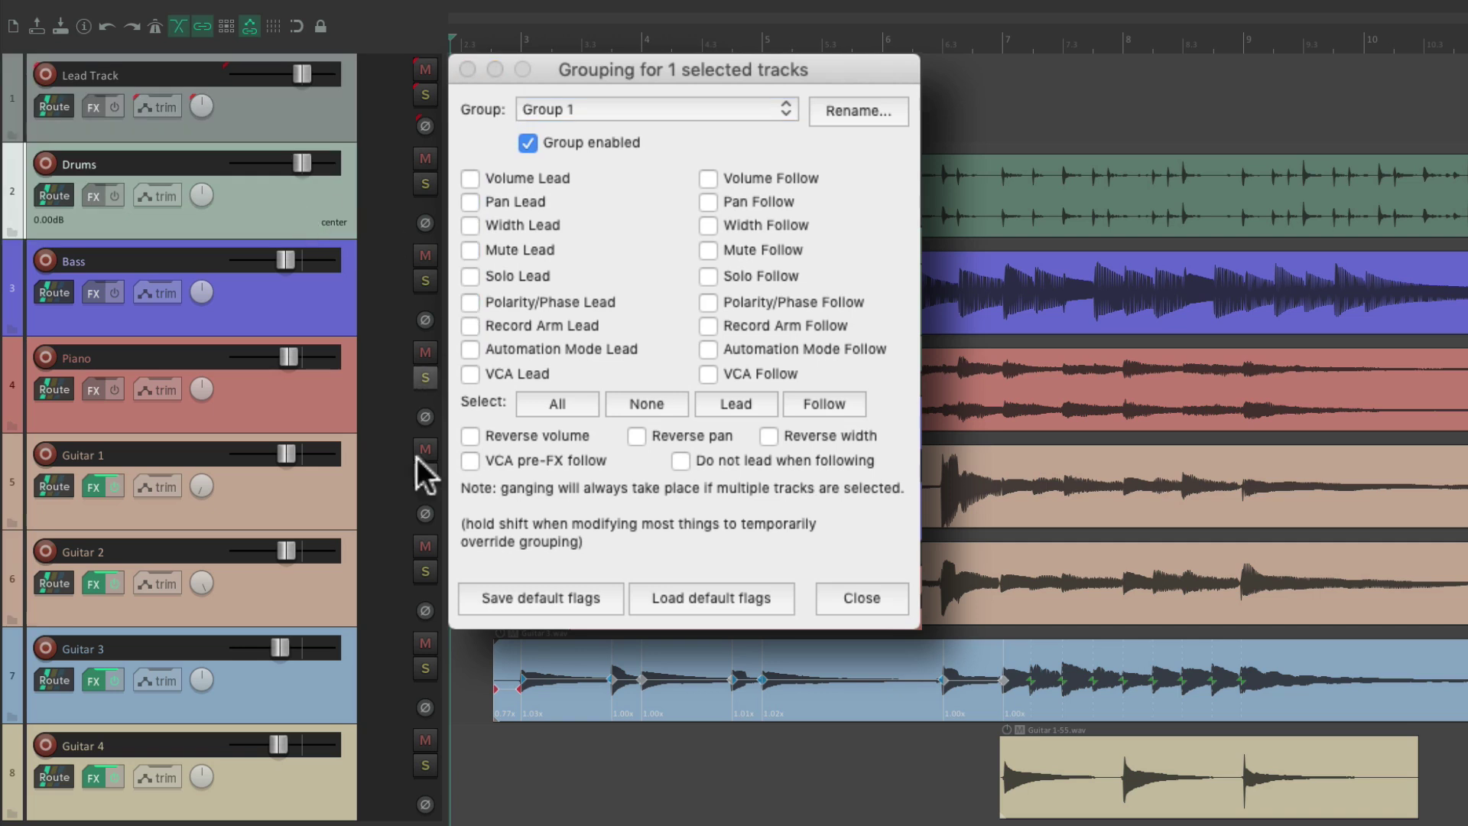
left_click(306, 781, "shift")
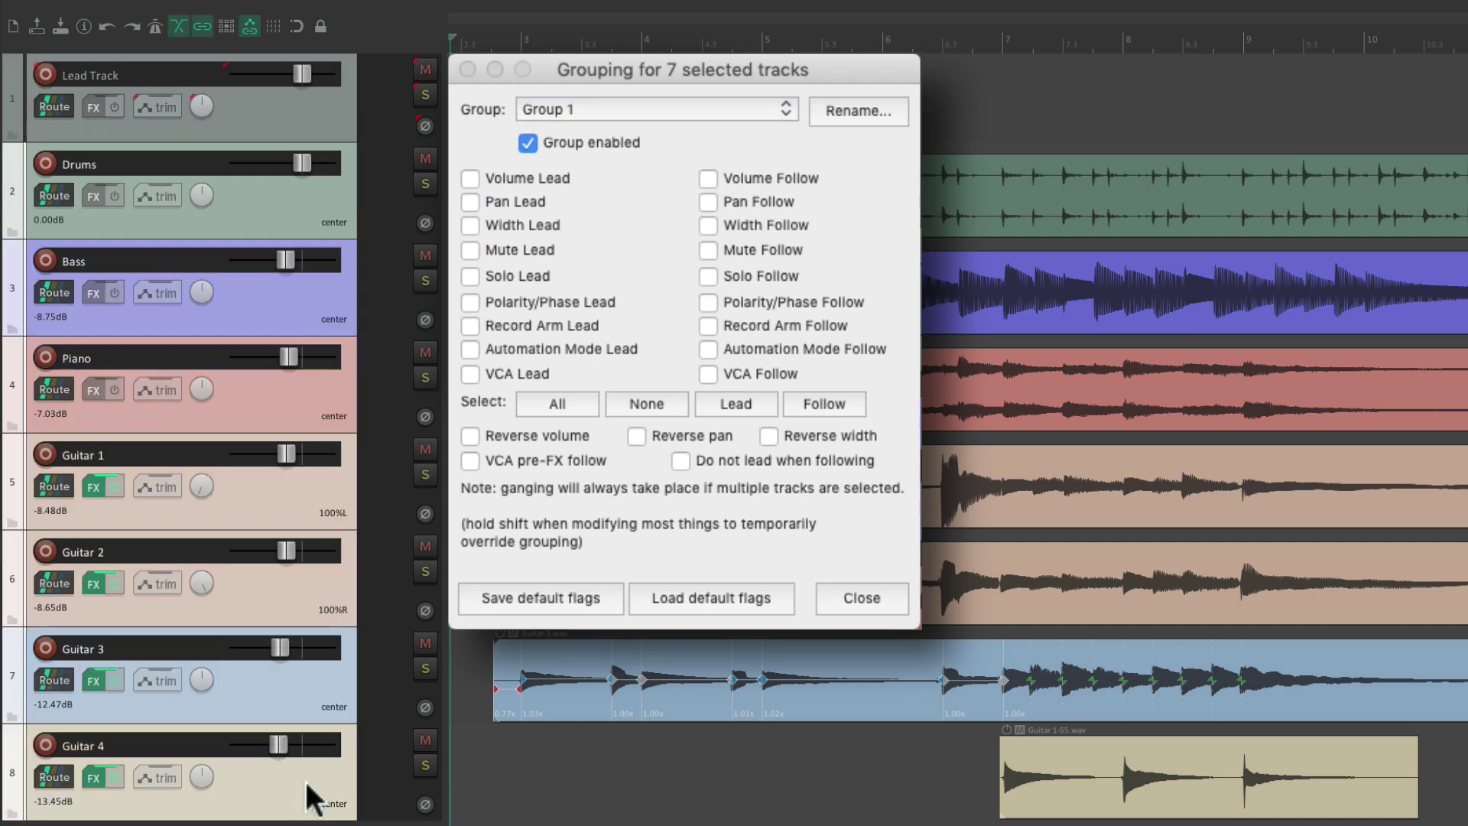
left_click(814, 406)
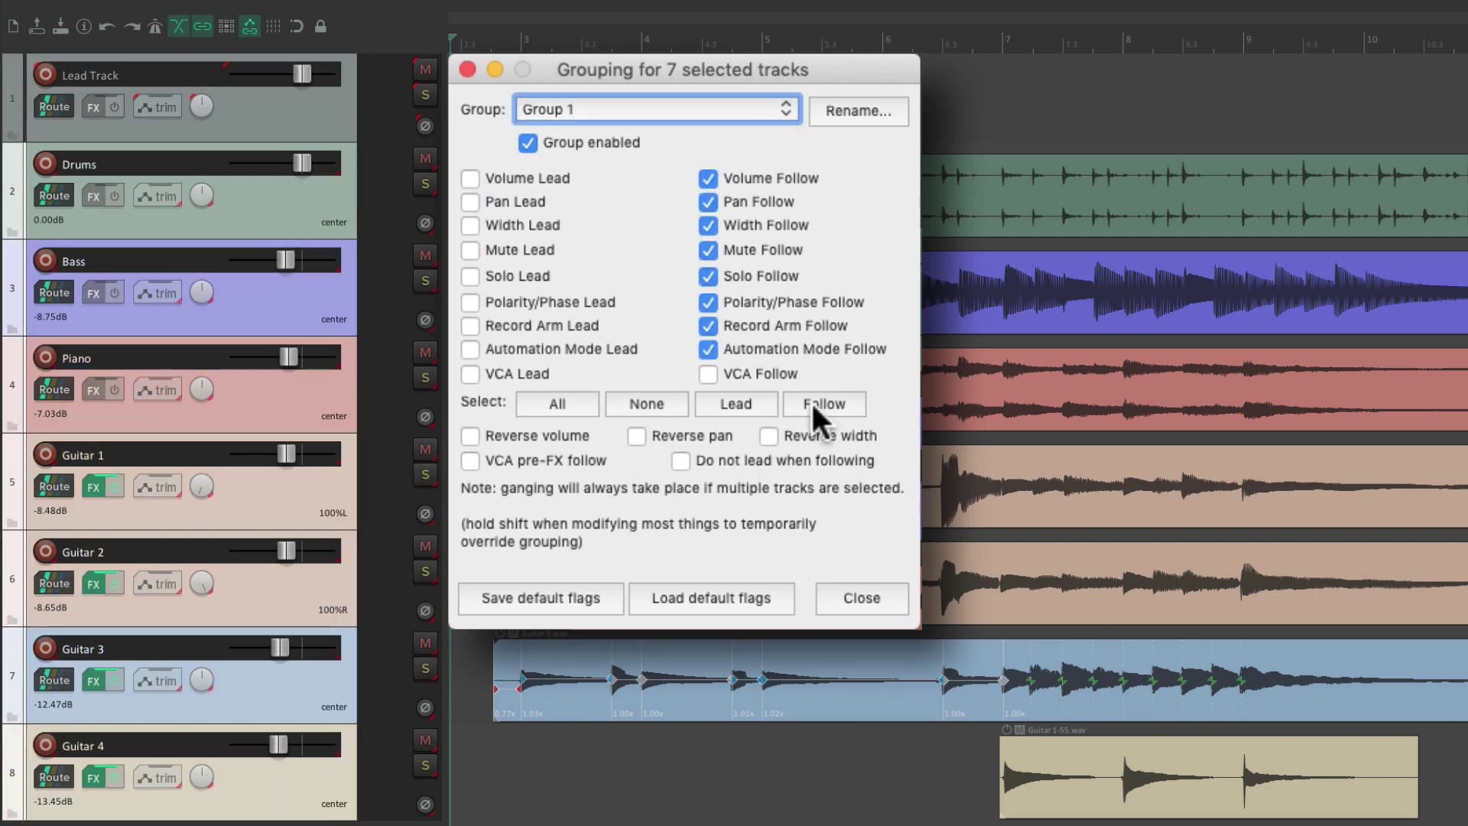
key("Escape")
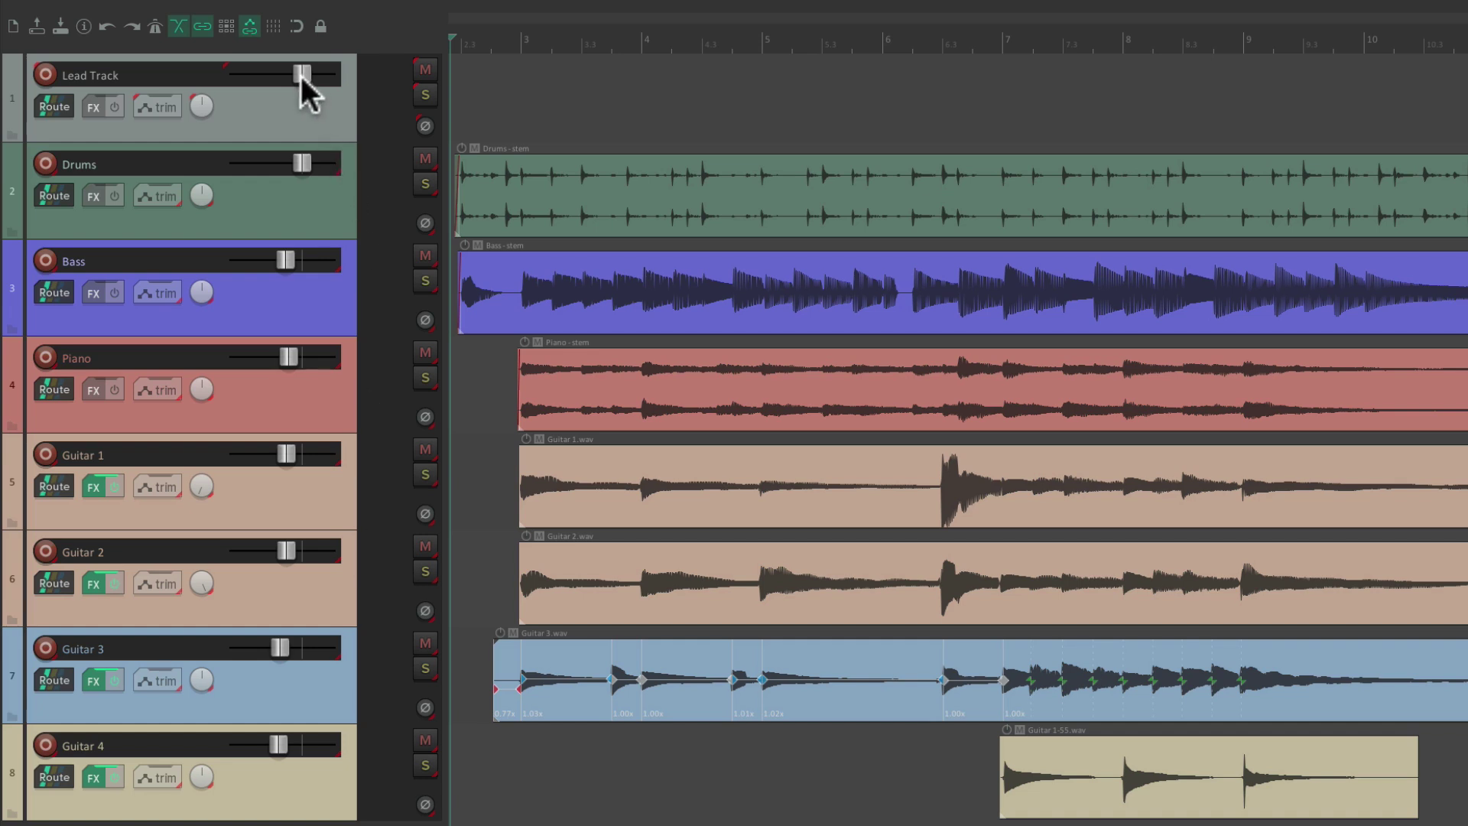
left_click_drag(300, 76, 273, 78)
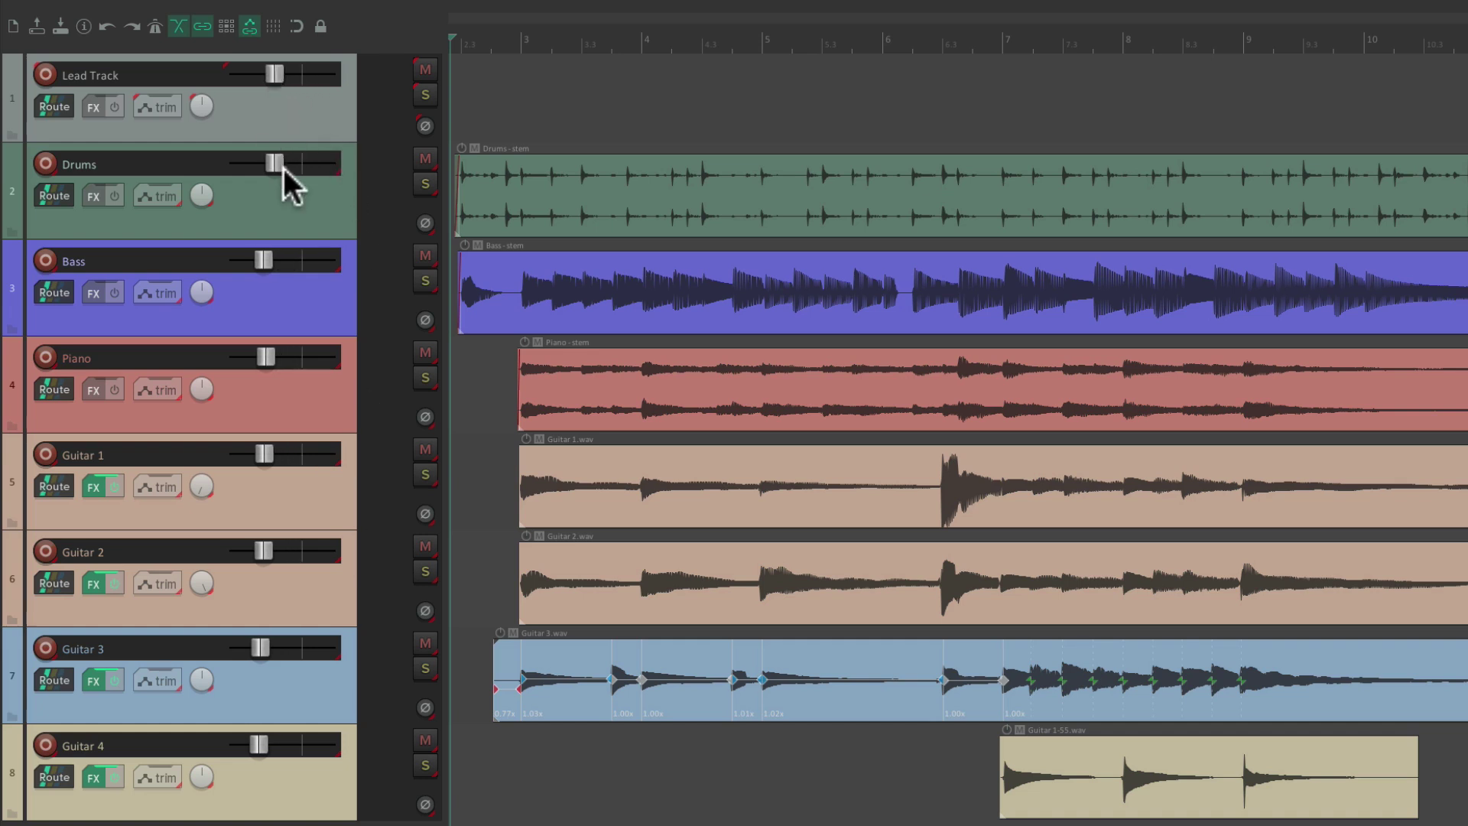
key("ctrl+z")
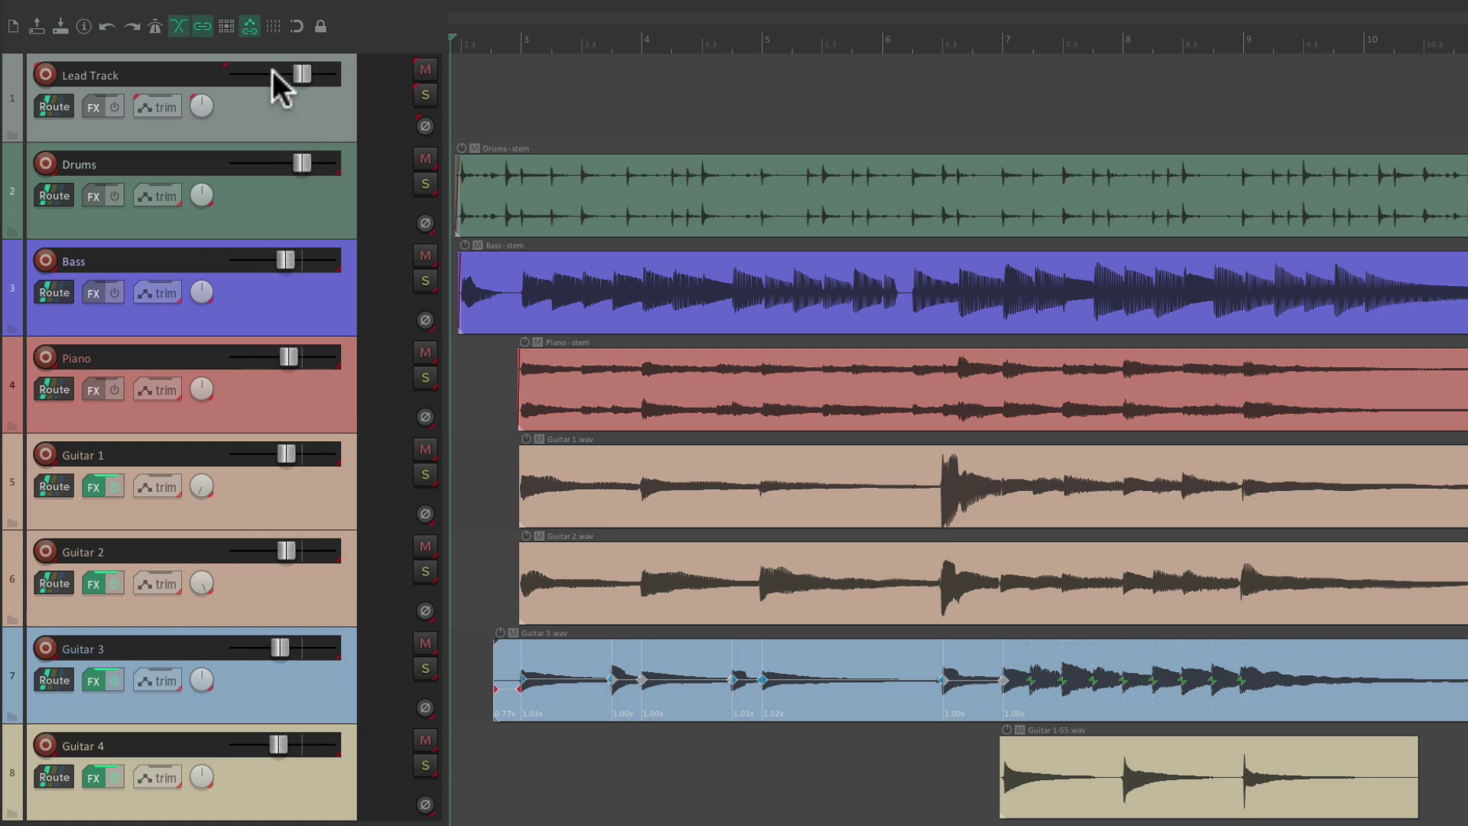
key("space")
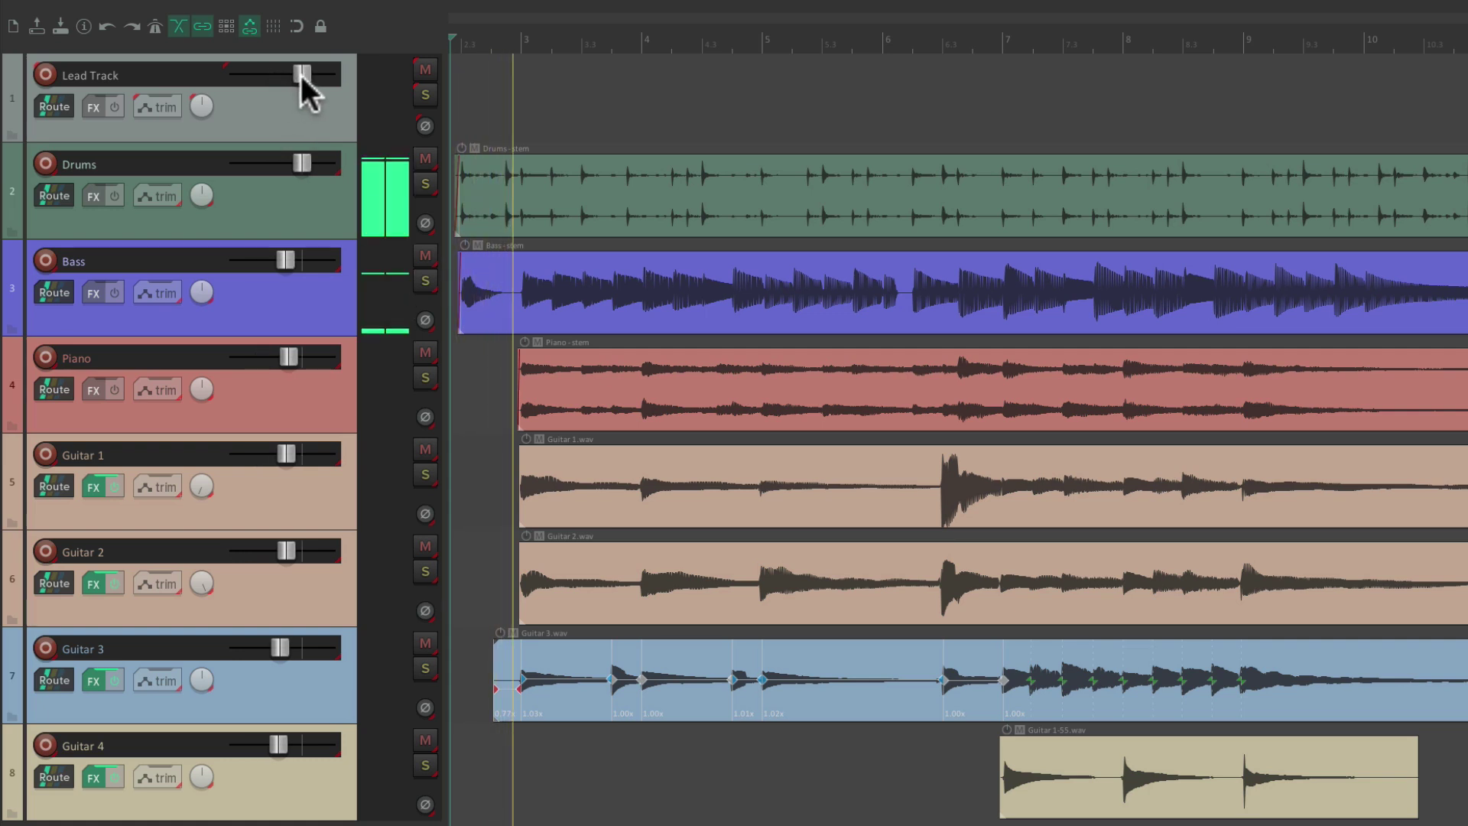
mouse_move(298, 74)
left_mouse_down()
mouse_move(249, 80)
mouse_move(299, 76)
left_mouse_up()
key("space")
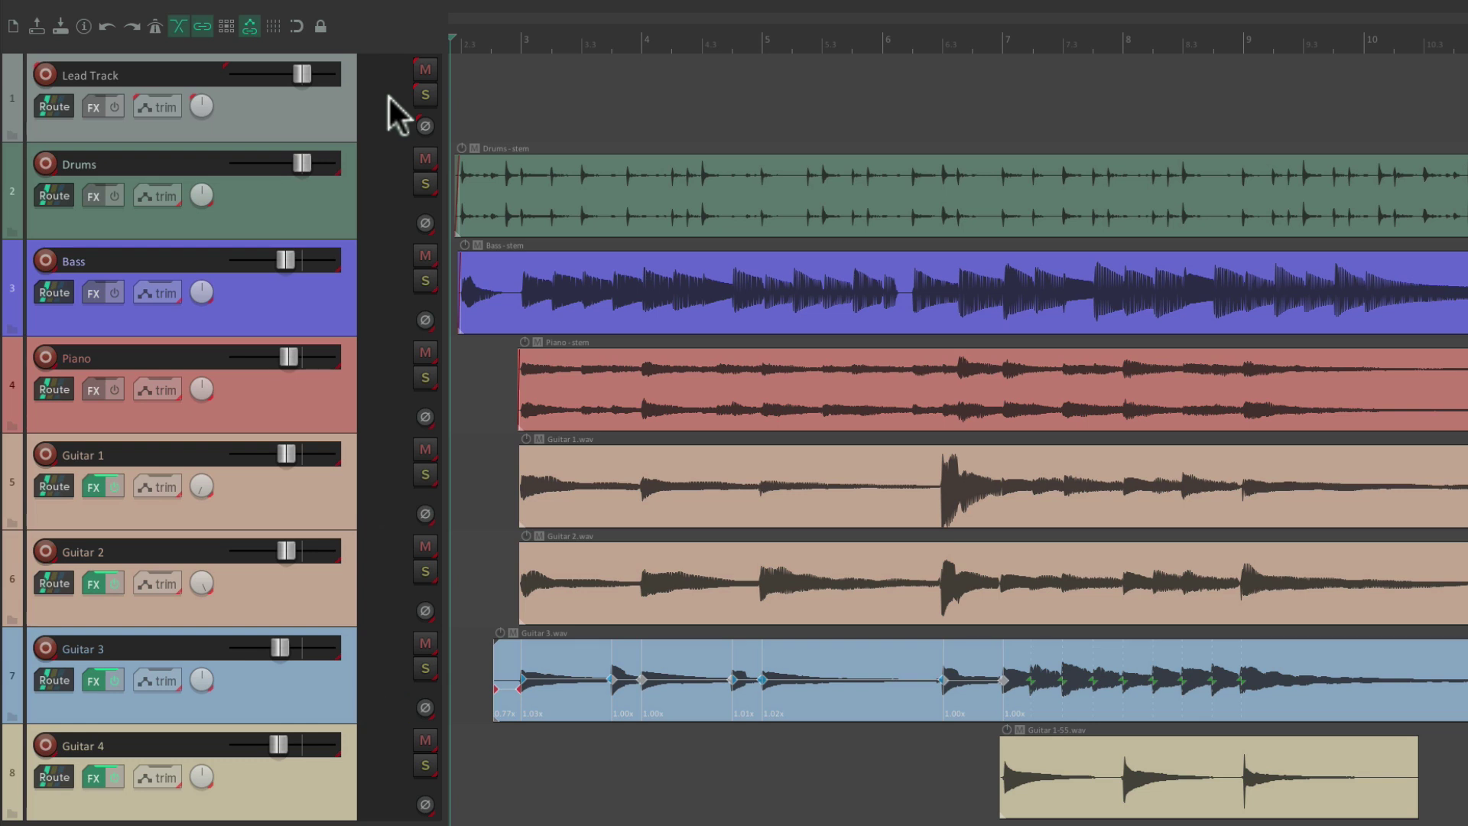
key("space")
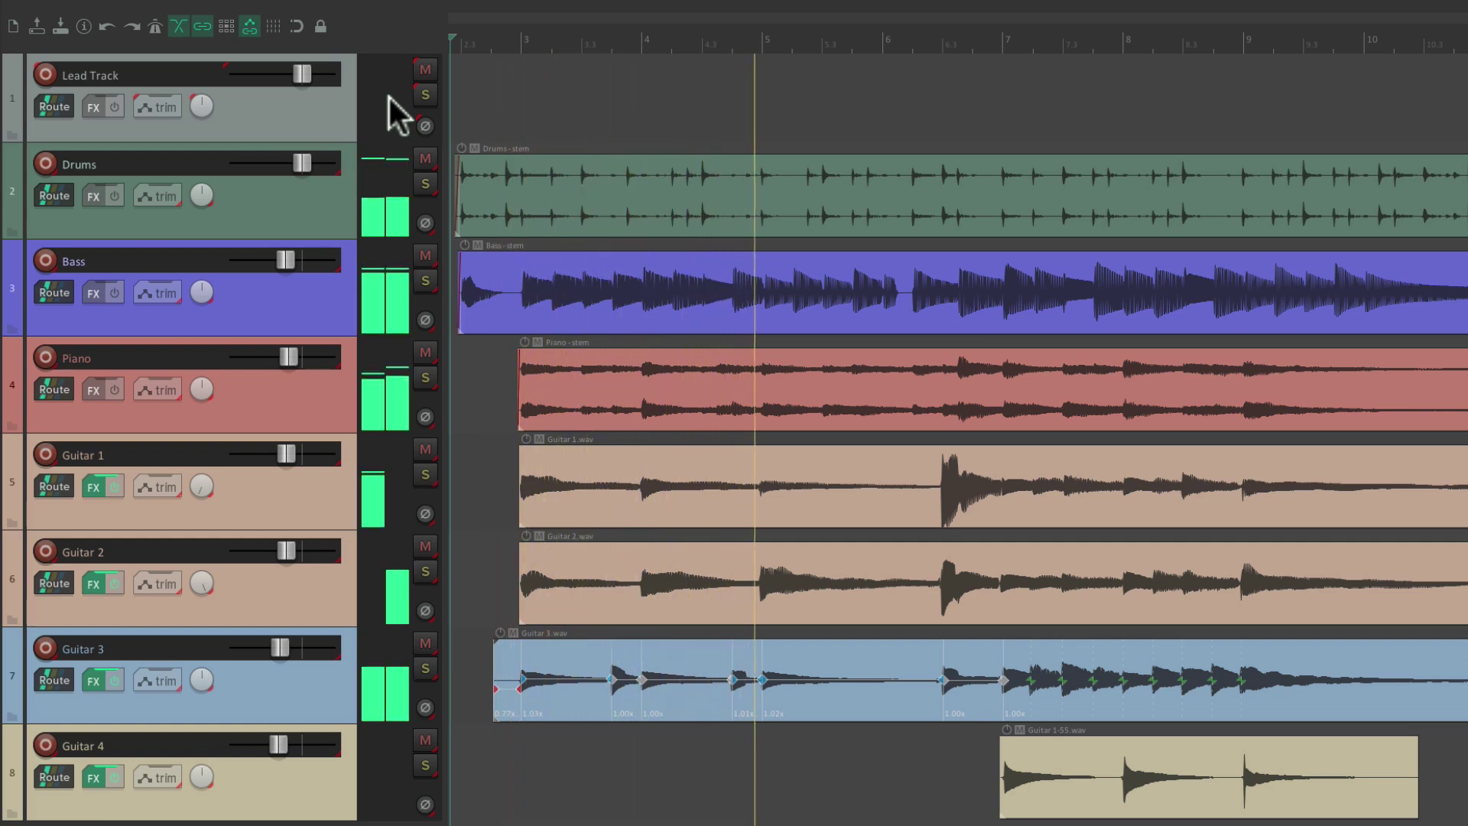
key("space")
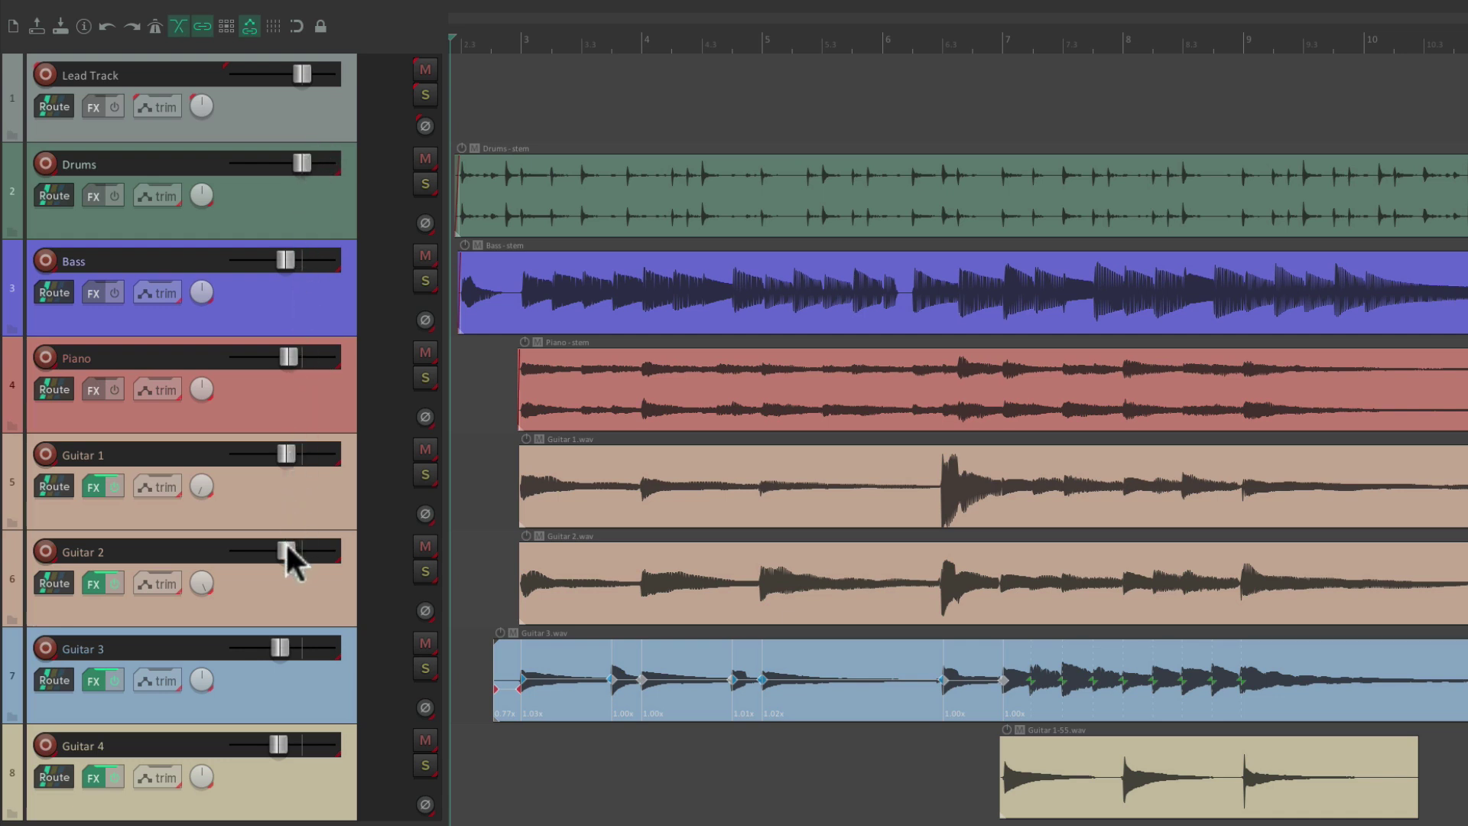
Switch Lead Track to Touch automation and record a volume dip and rise during playback.
left_click(147, 106)
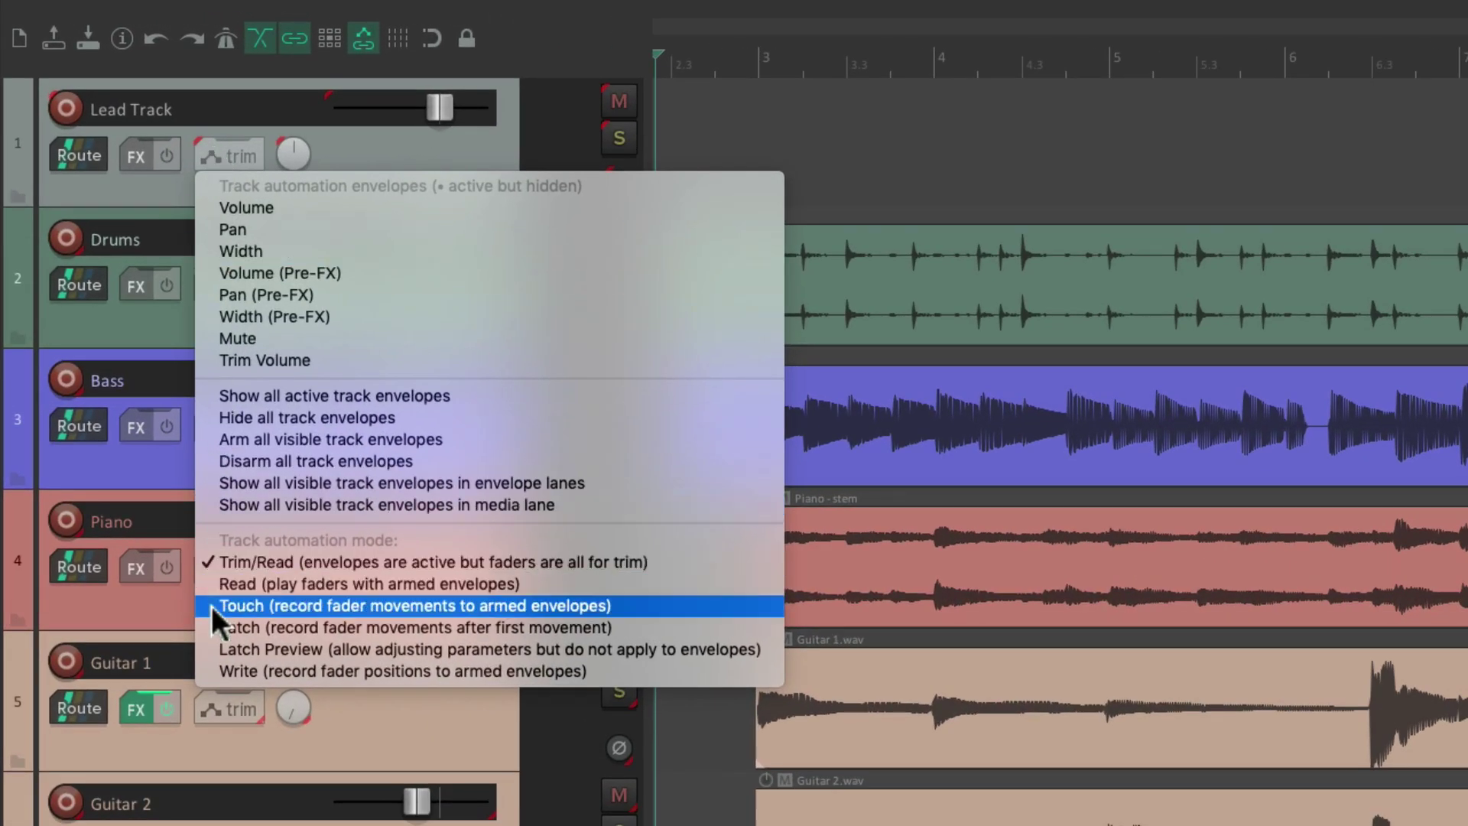
left_click(211, 606)
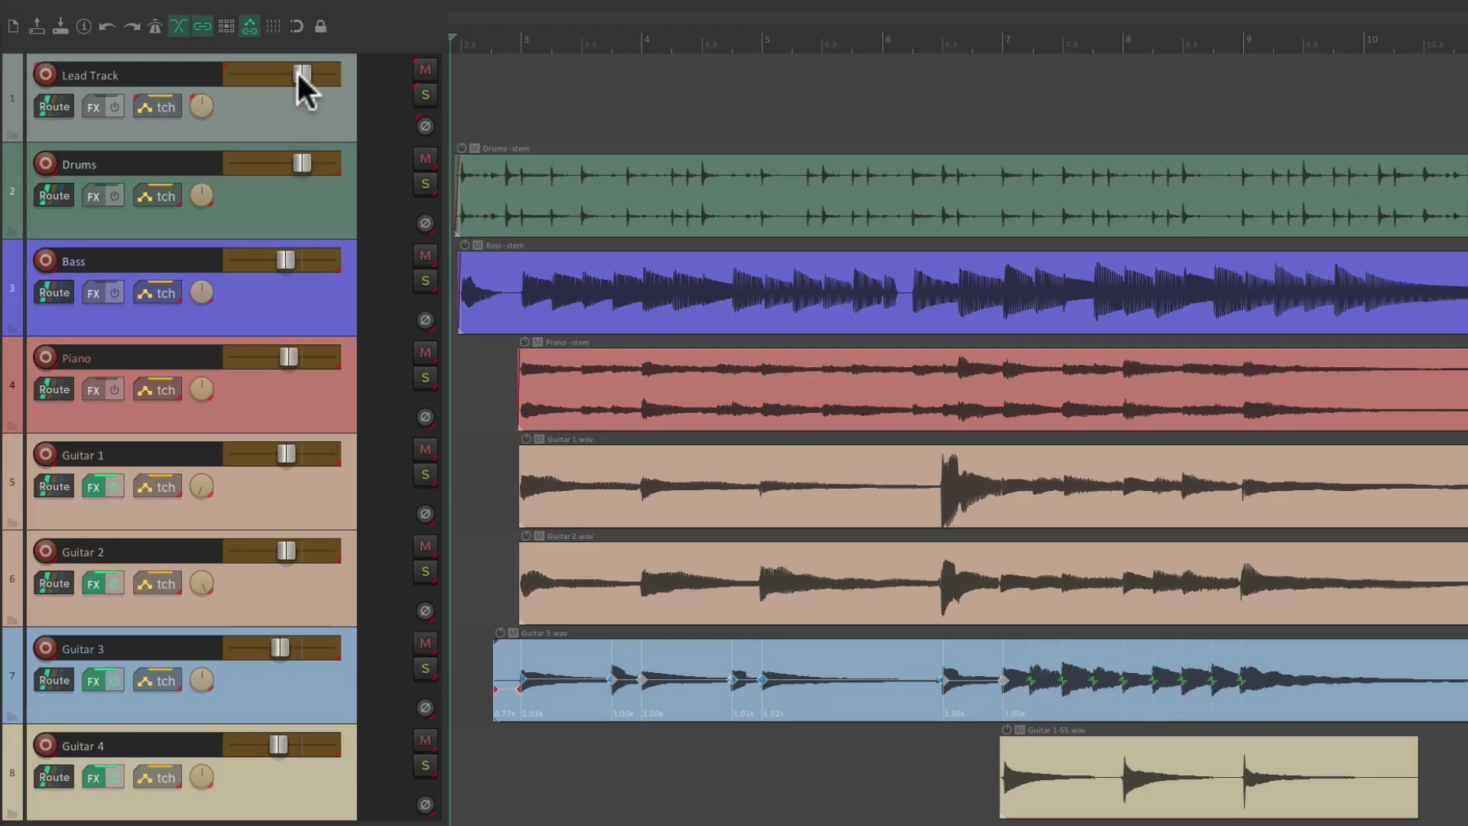
key("space")
left_click_drag(297, 75, 280, 80)
key("space")
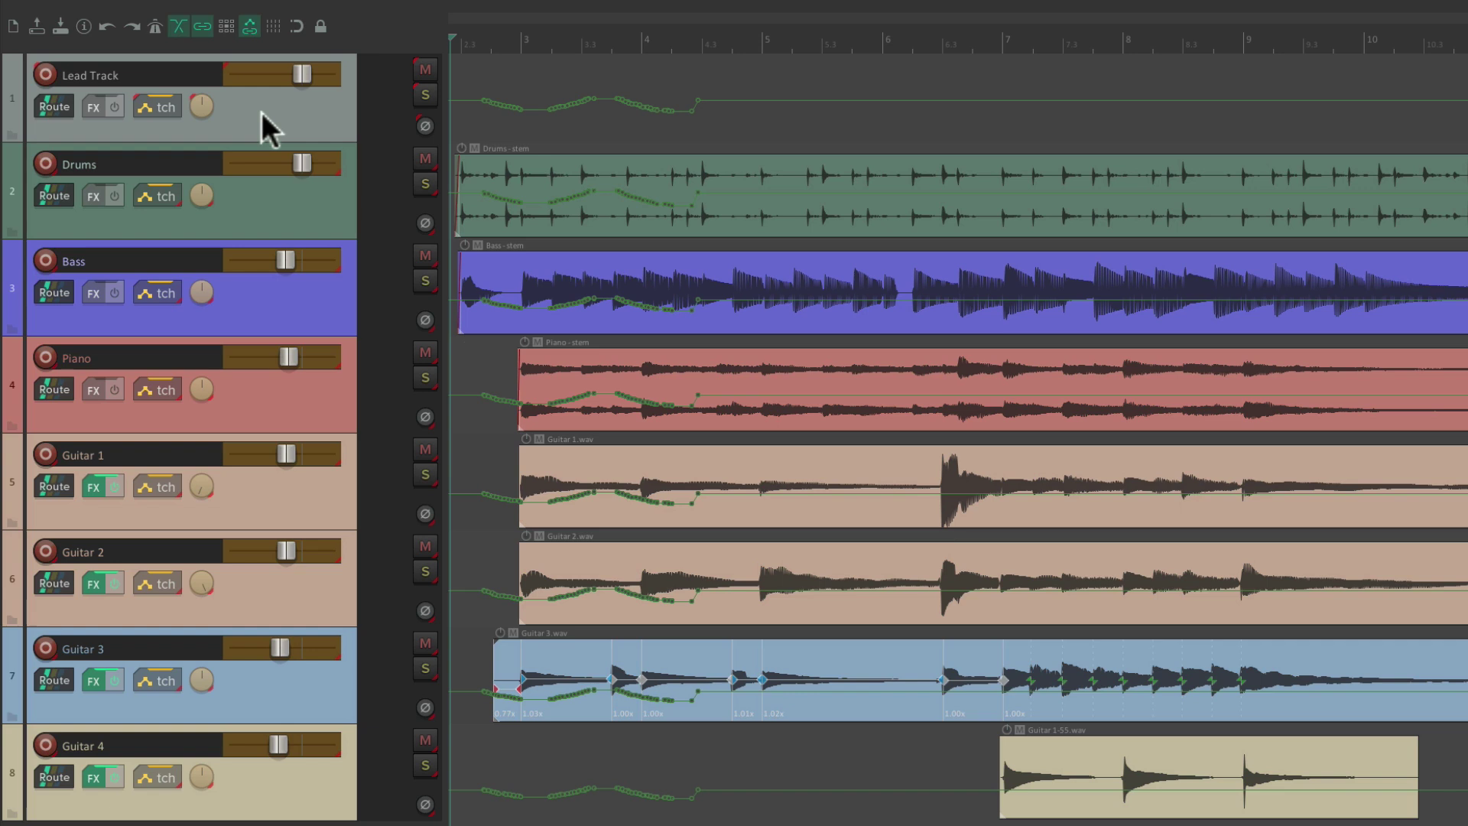
Rename the top track 'Folder', make it parent of Drums through Guitar 4, and play it back.
double_click(135, 75)
type("Folder")
key("Return")
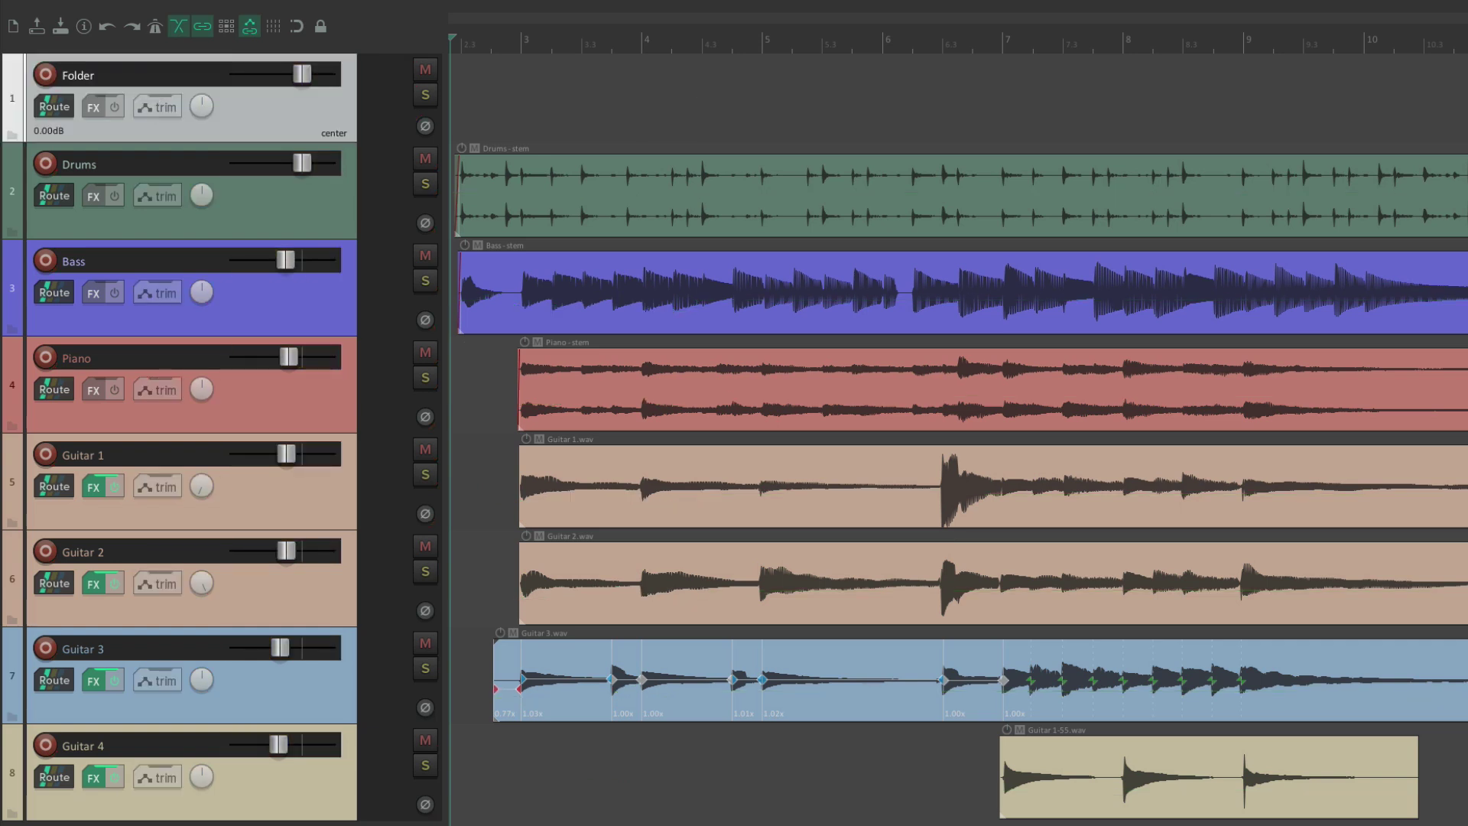
left_click(11, 134)
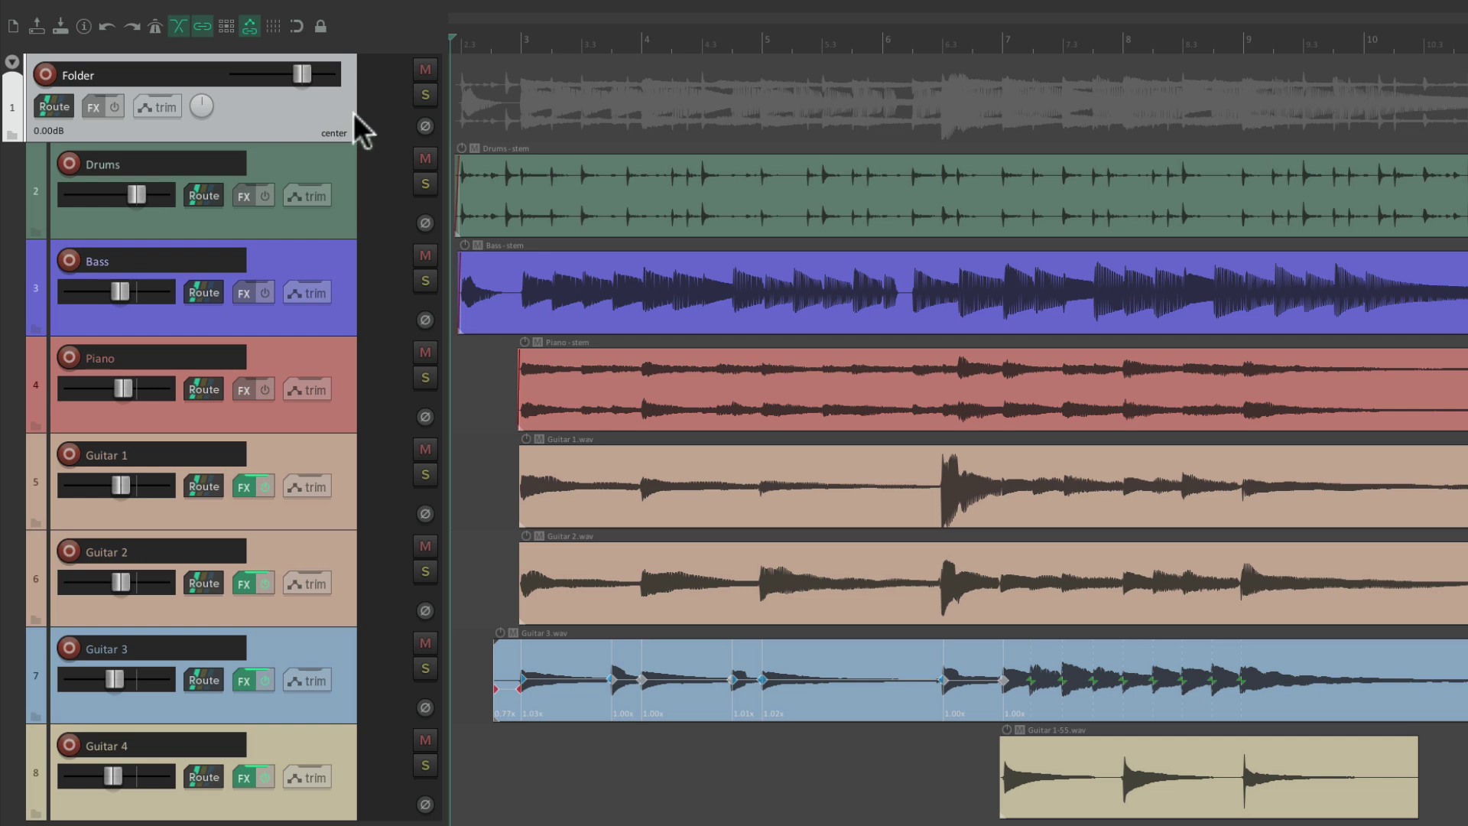
key("space")
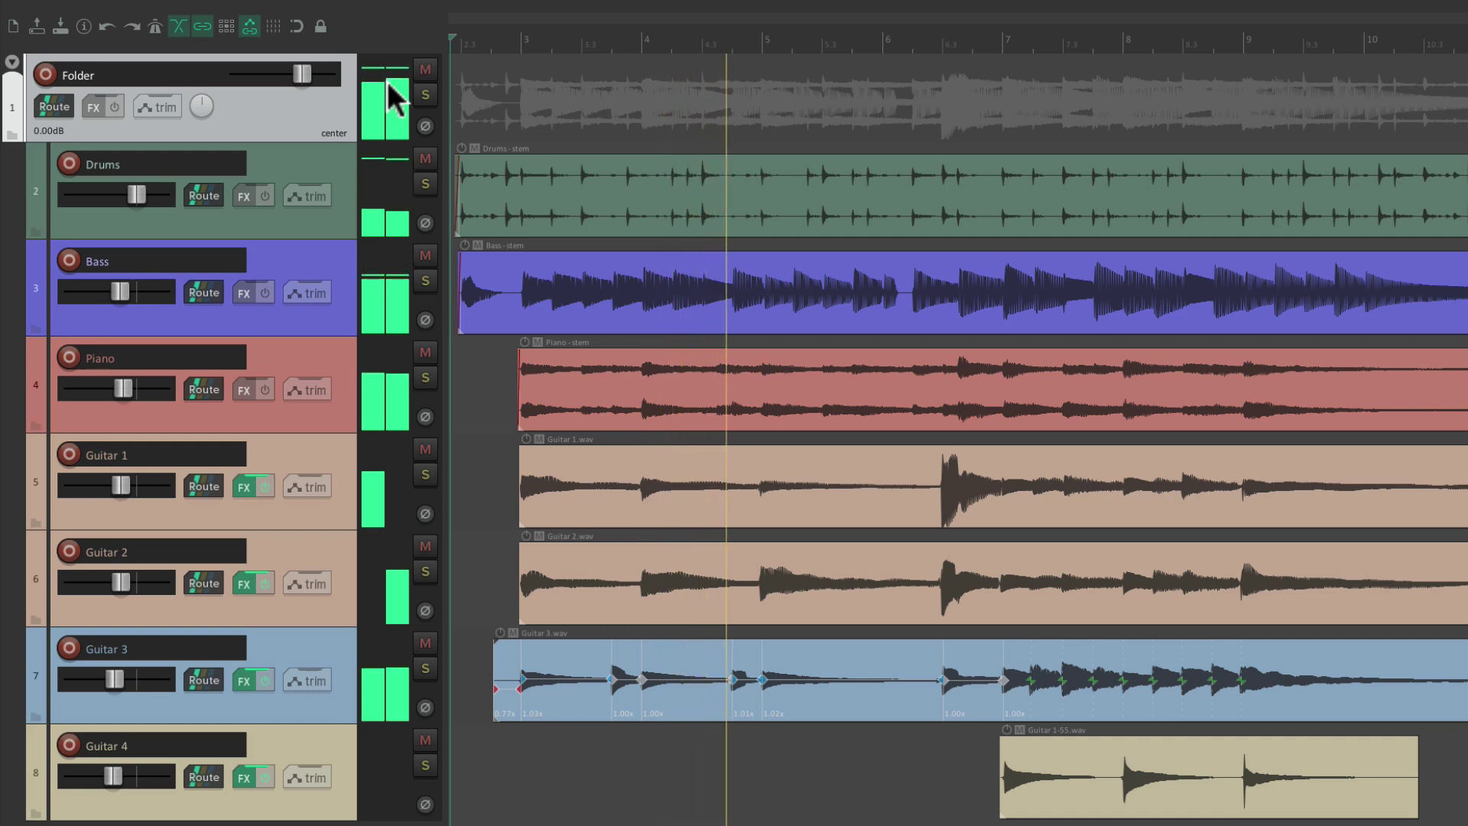
key("space")
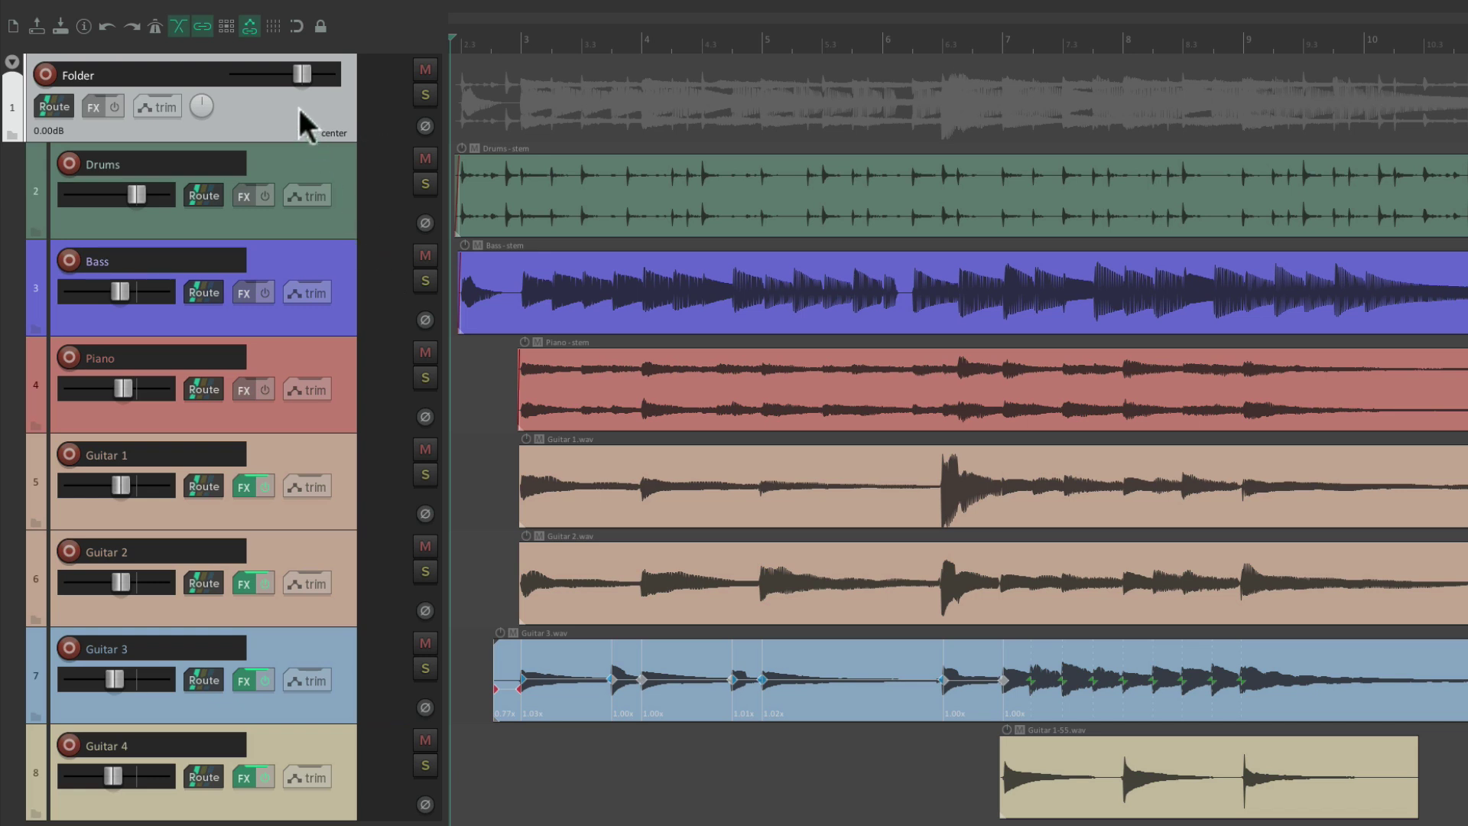
Load the Filter FX chain on Folder and drag the ReaEQ low-pass down toward 316 Hz.
left_click(94, 107)
mouse_move(95, 175)
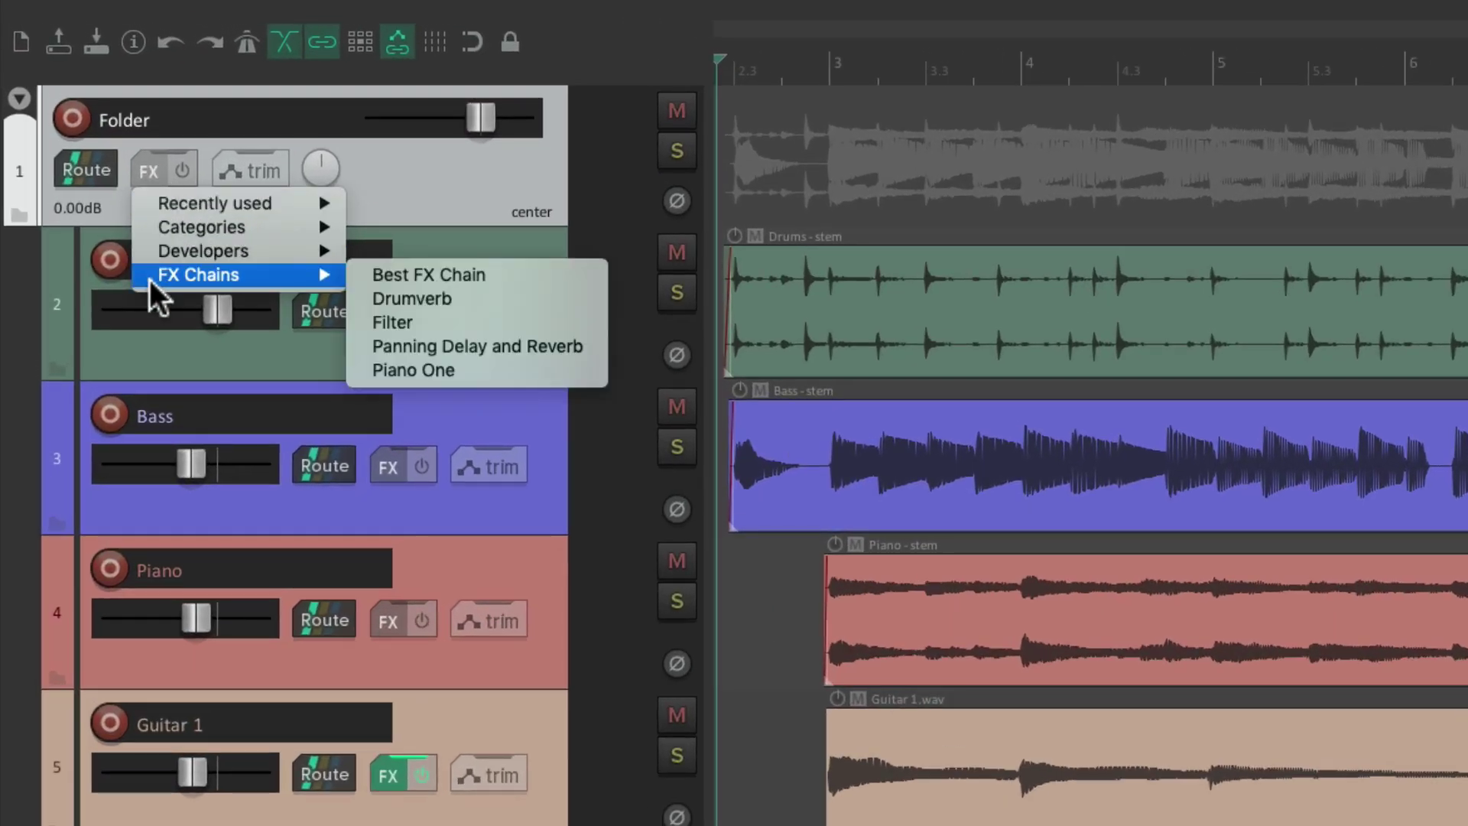
left_click(519, 322)
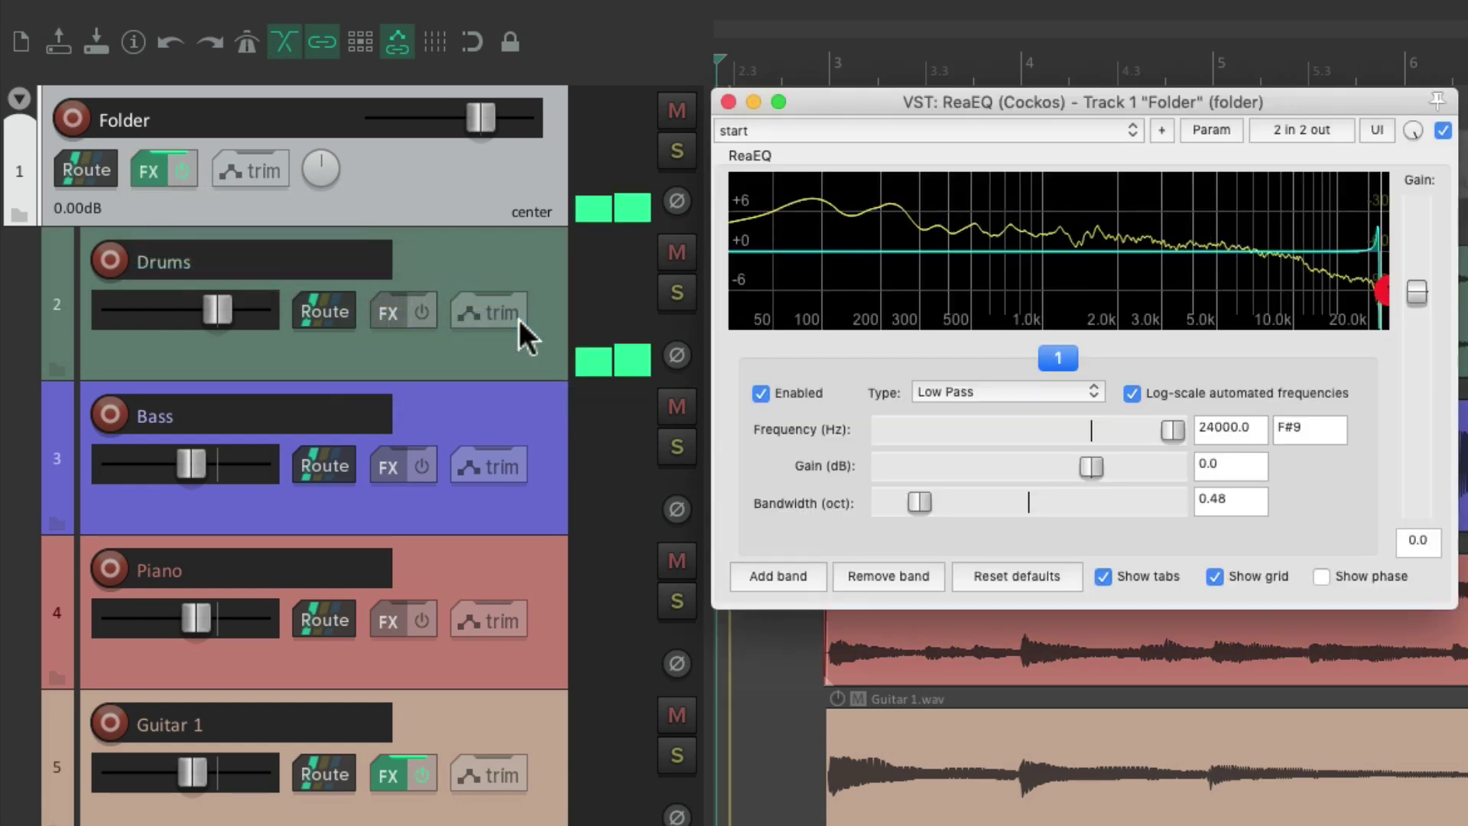
left_click_drag(1384, 287, 1000, 276)
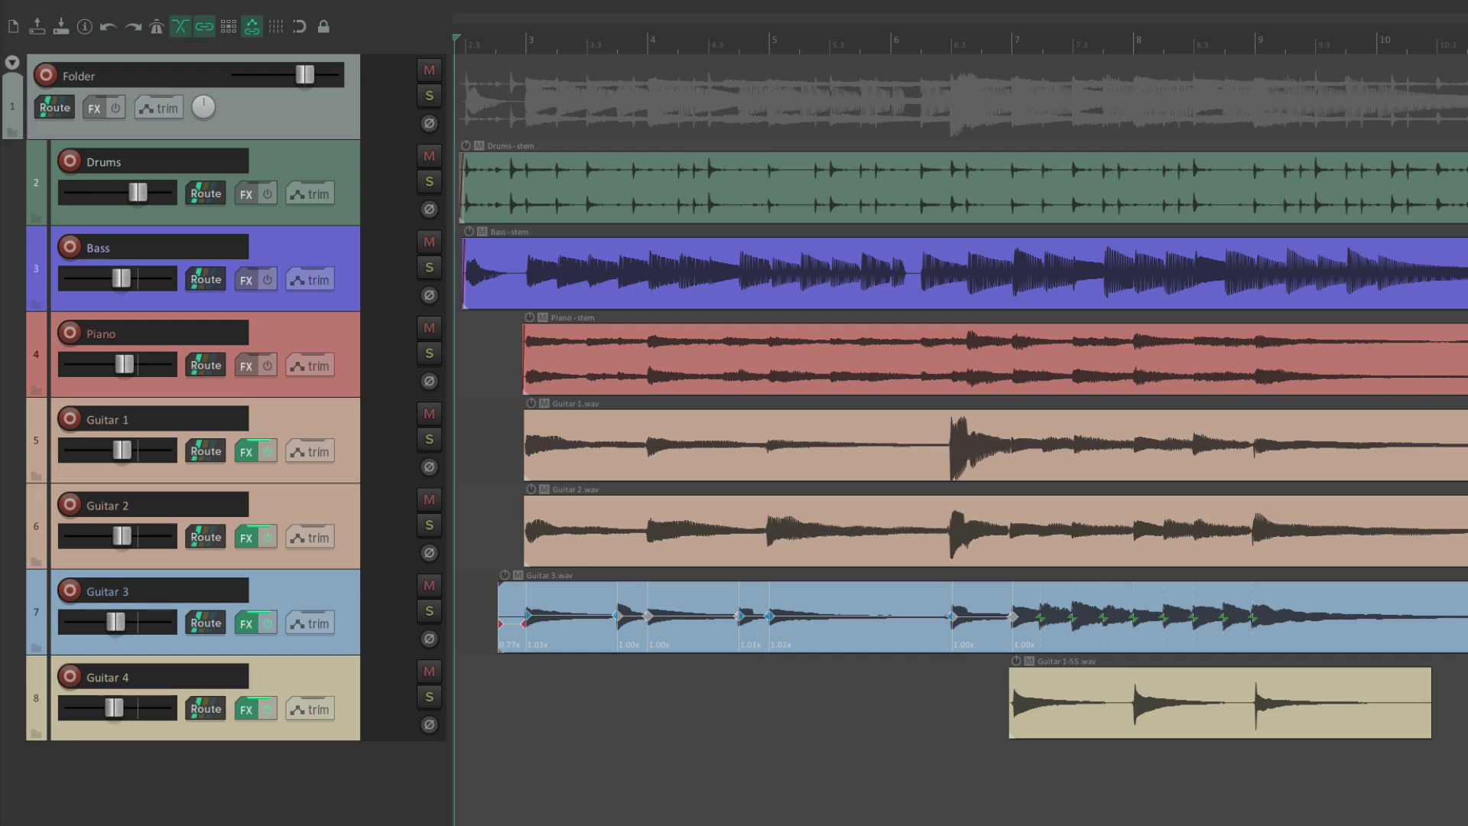
Add an 'FX Return' track, end the folder at Guitar 4, and send Drums to it.
double_click(297, 768)
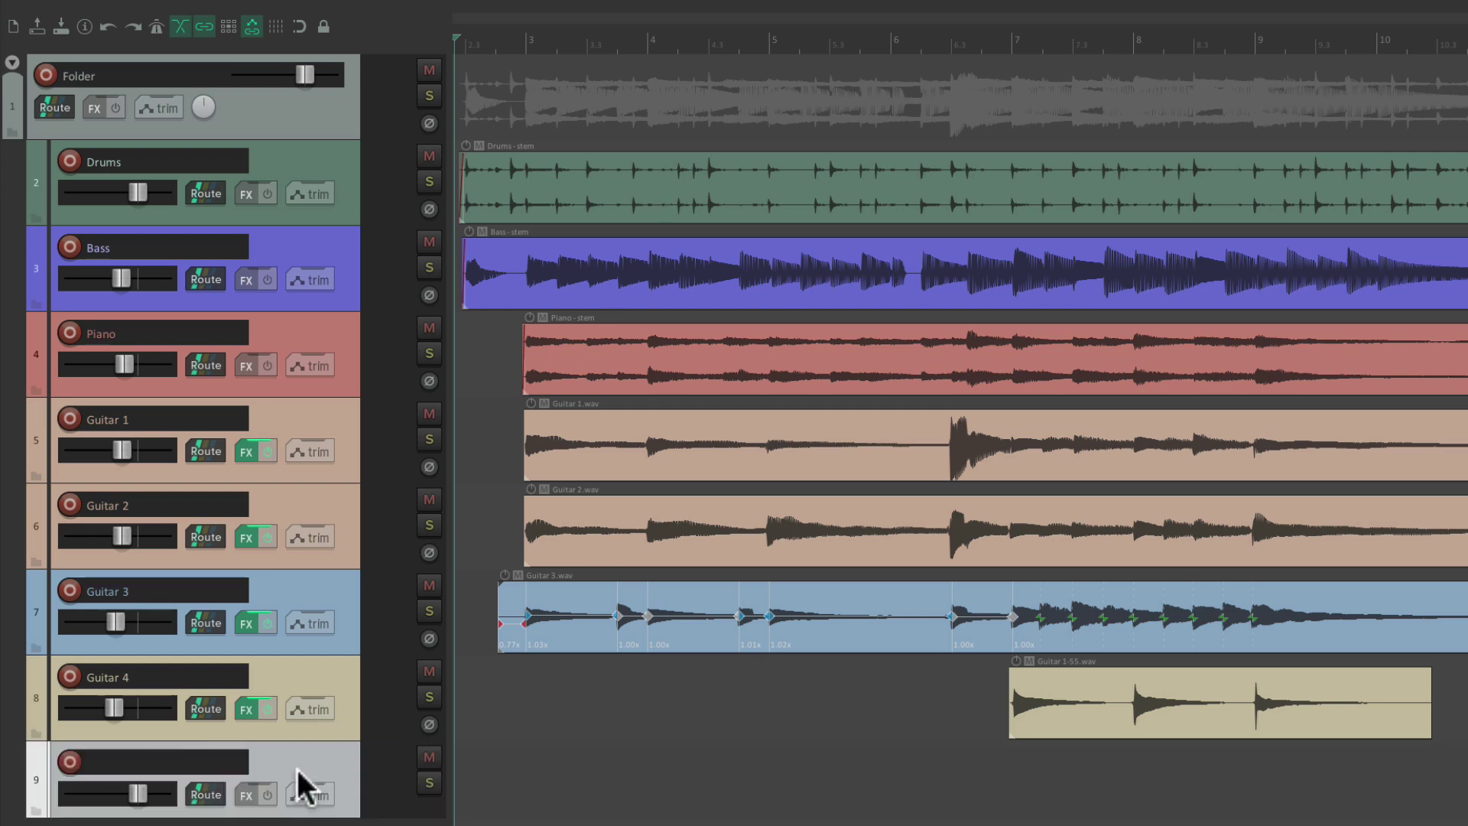
double_click(154, 757)
type("FX Return")
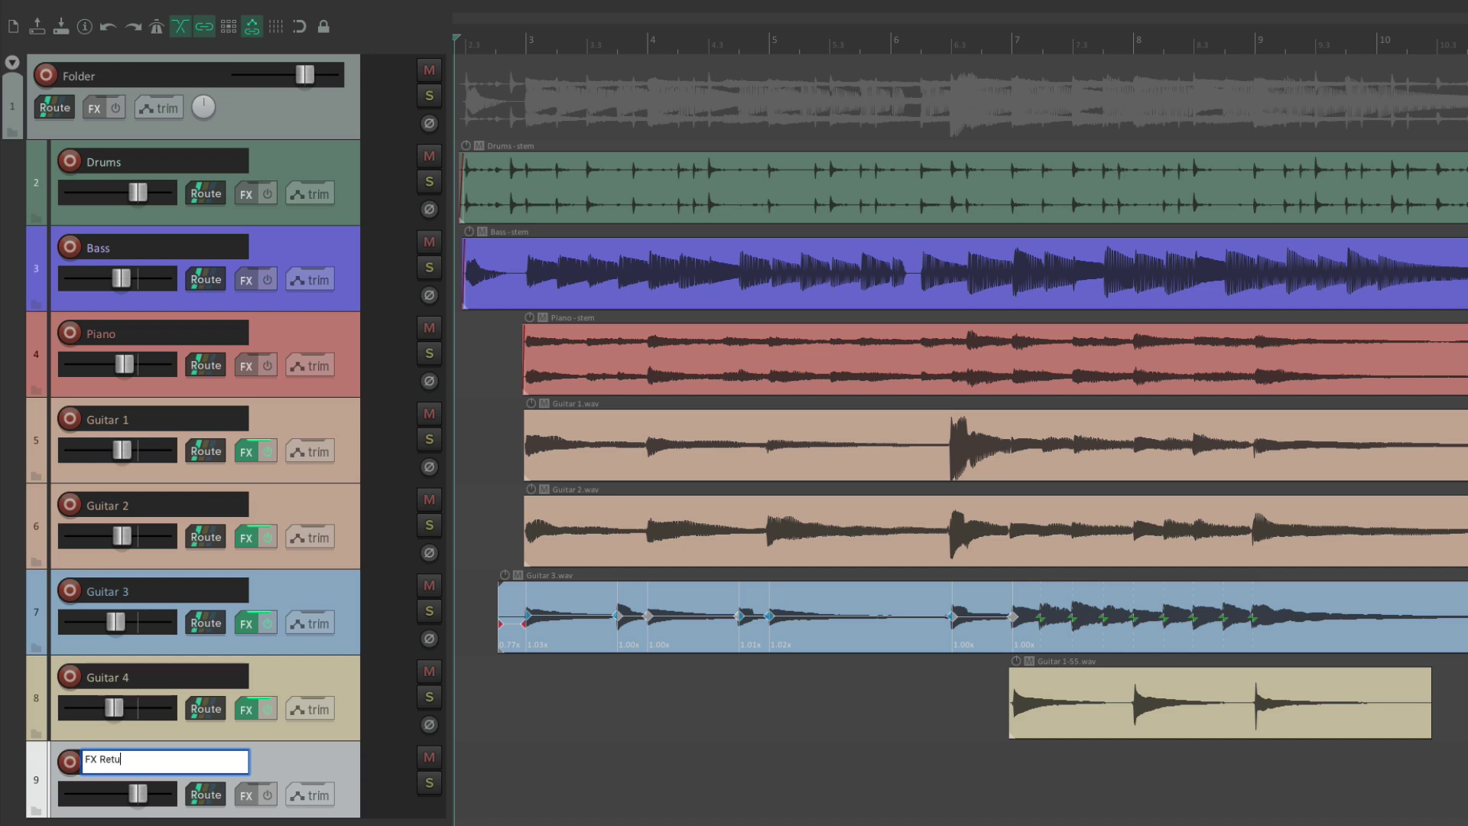
key("Return")
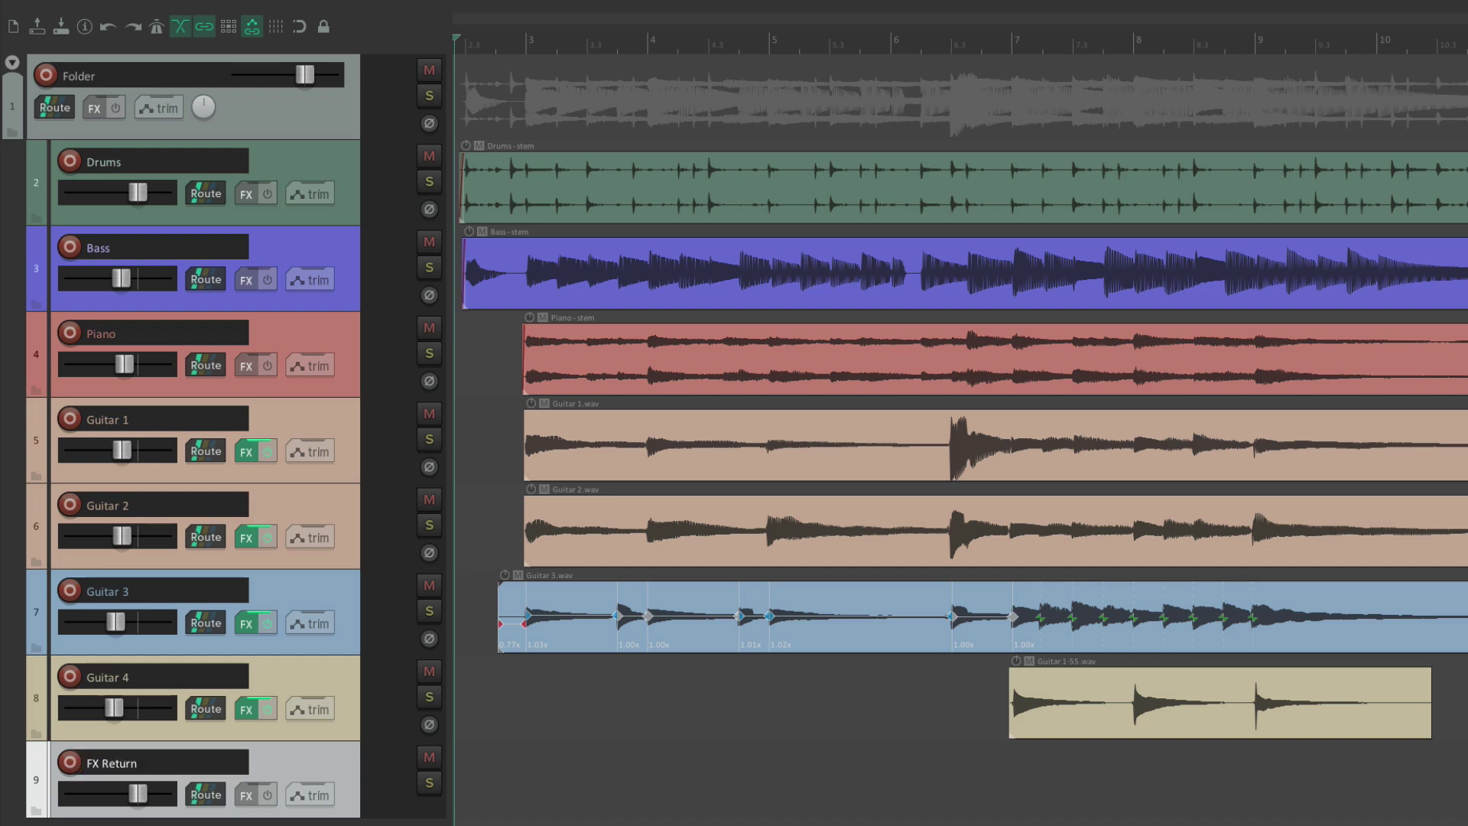
left_click(35, 731)
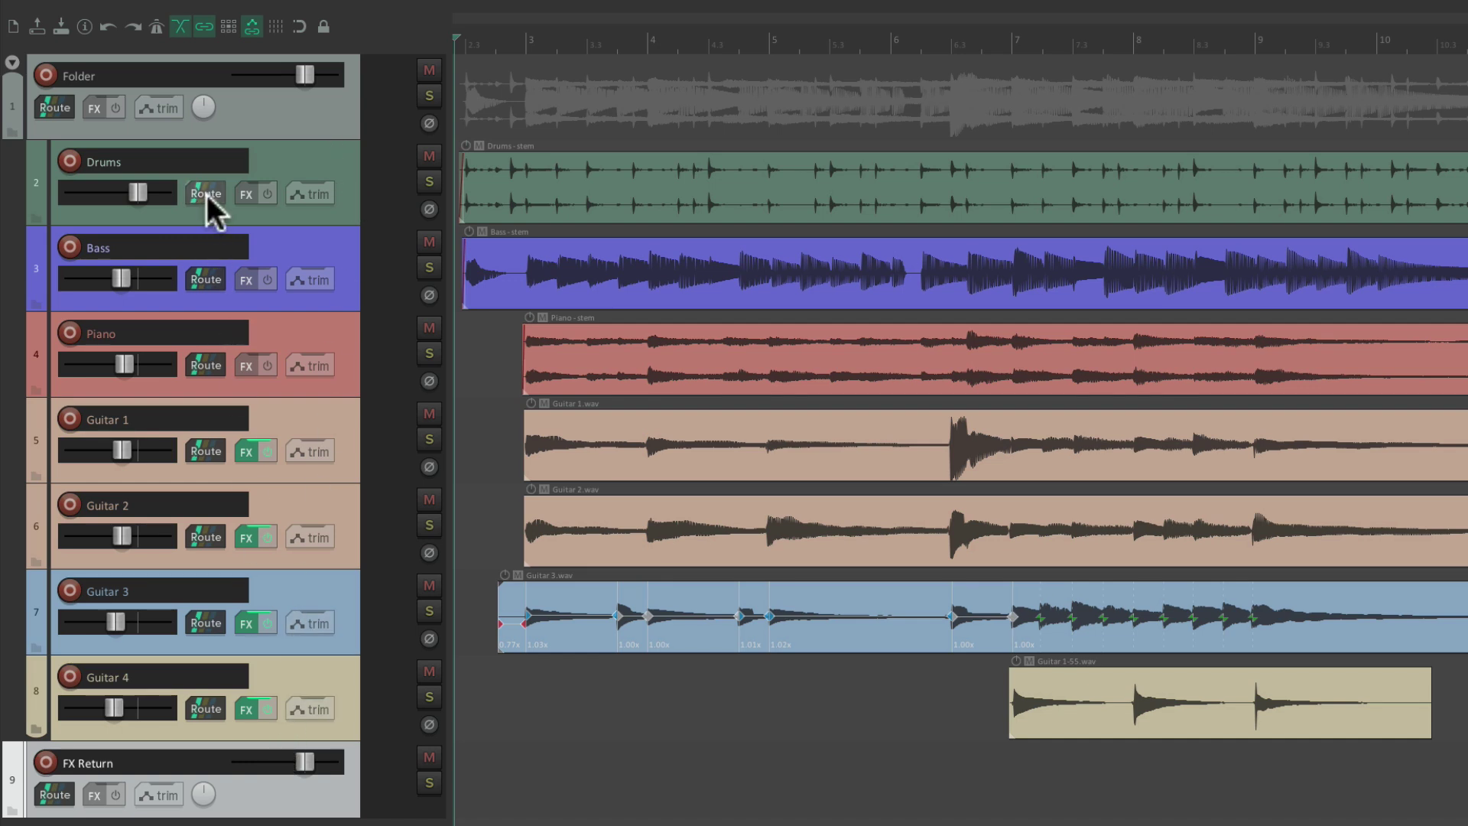
left_click_drag(205, 194, 256, 794)
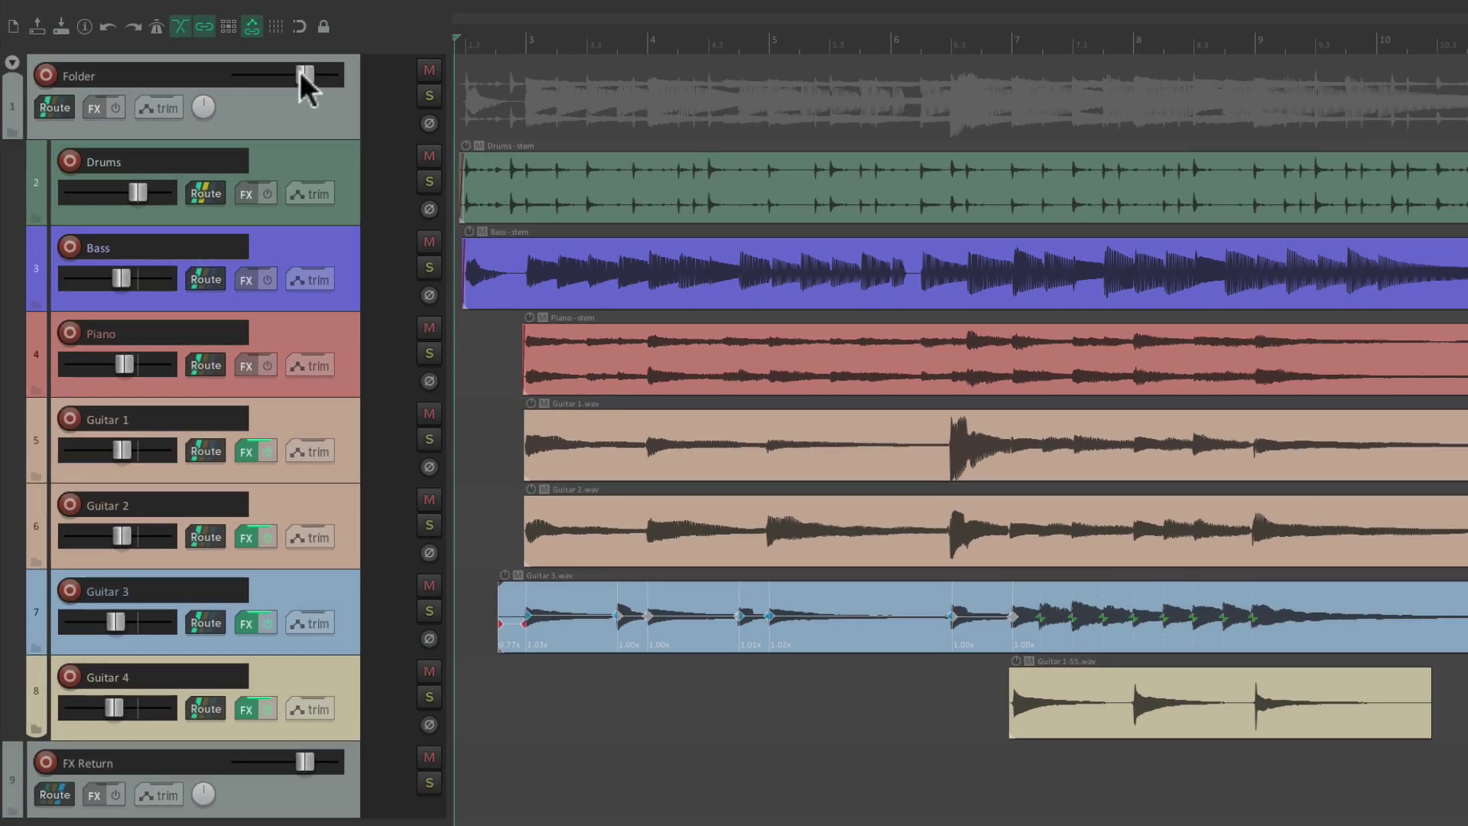
During playback, pull the Folder track's fader down to quiet the whole group.
key("space")
left_click_drag(299, 72, 232, 74)
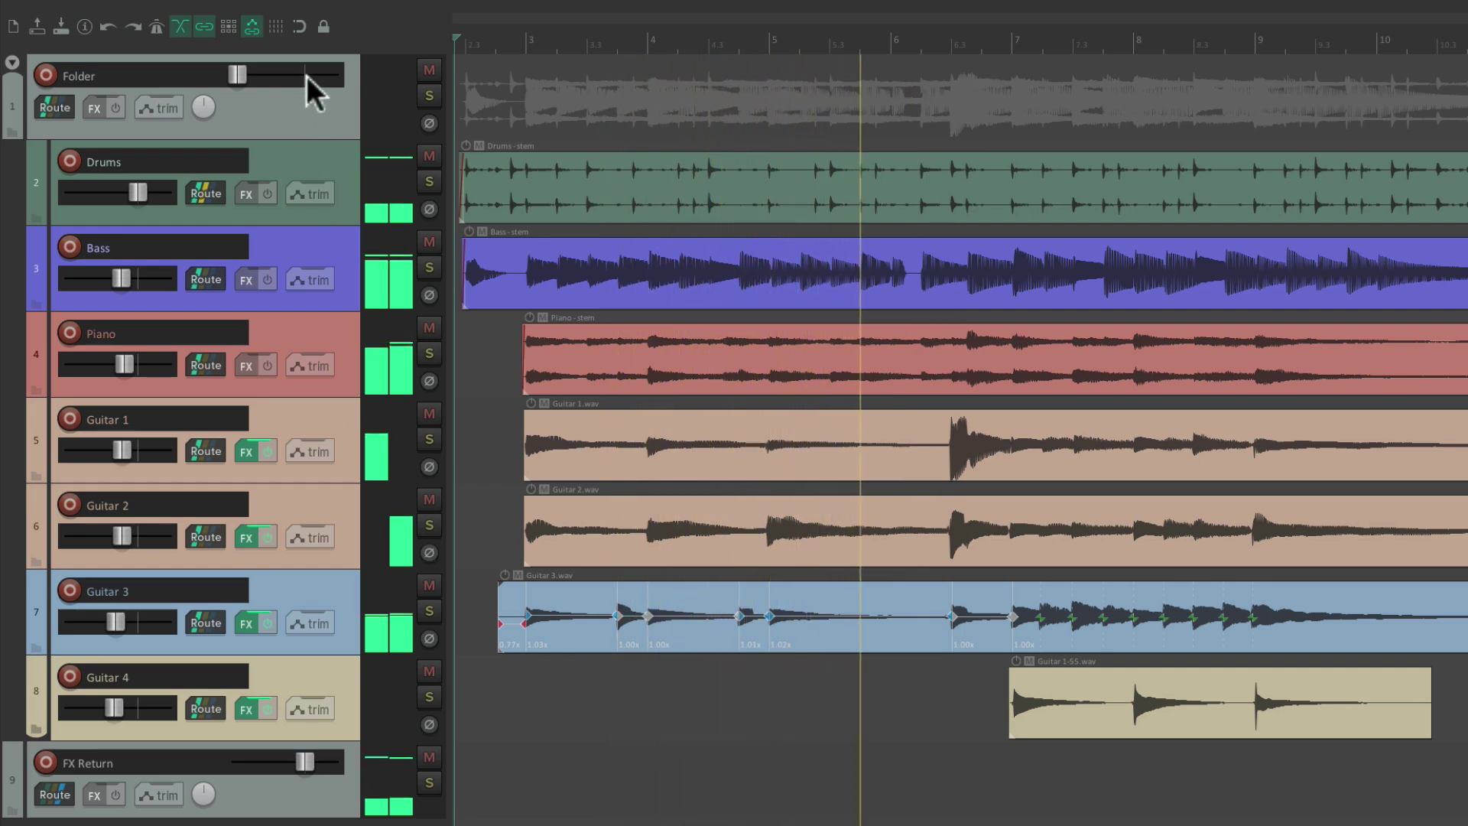
key("space")
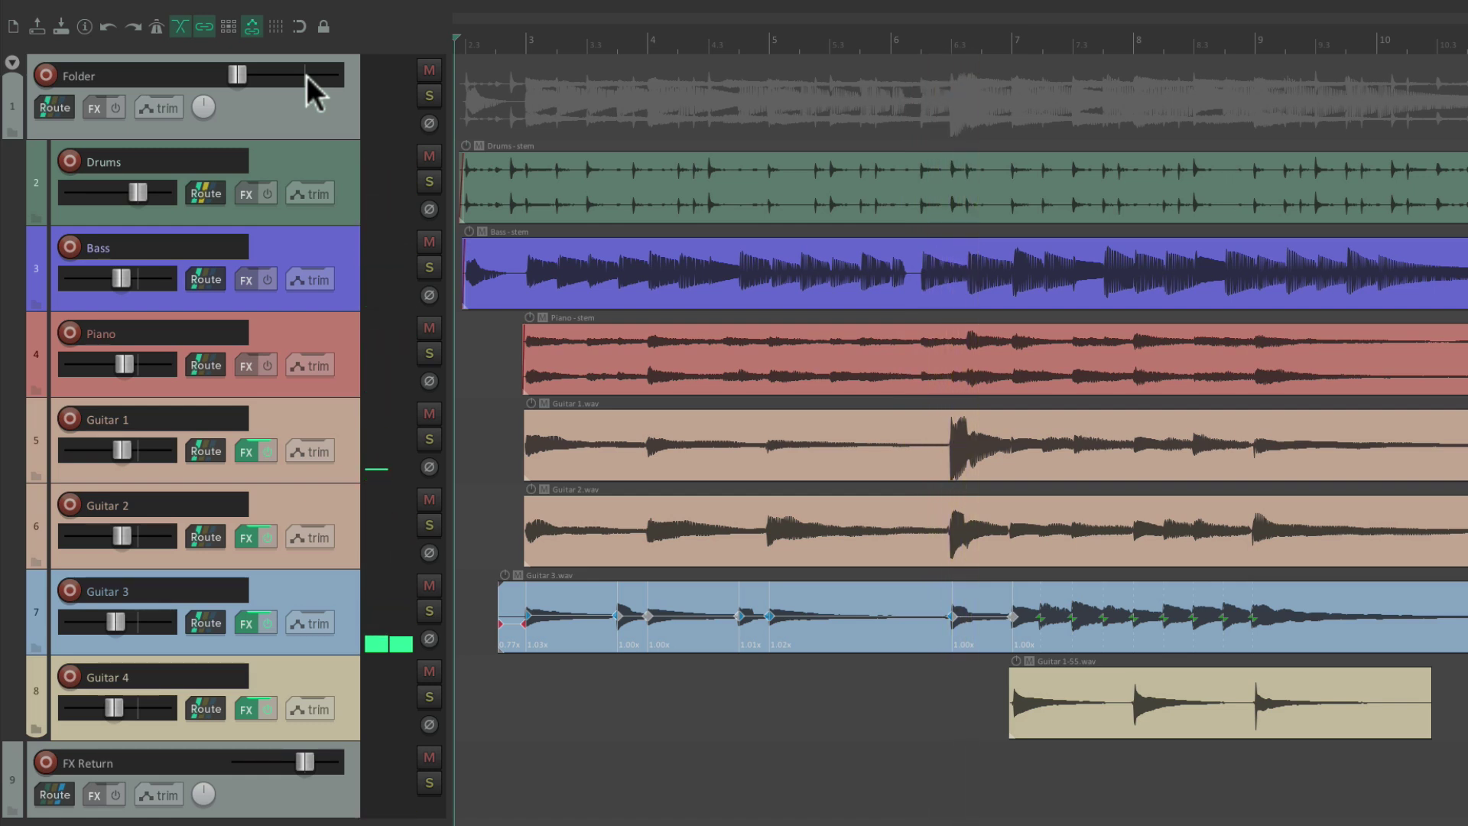
Reset the top track's volume to 0 dB, remove its folder status, and rename it 'VCA Lead'.
double_click(234, 75)
left_click(16, 132)
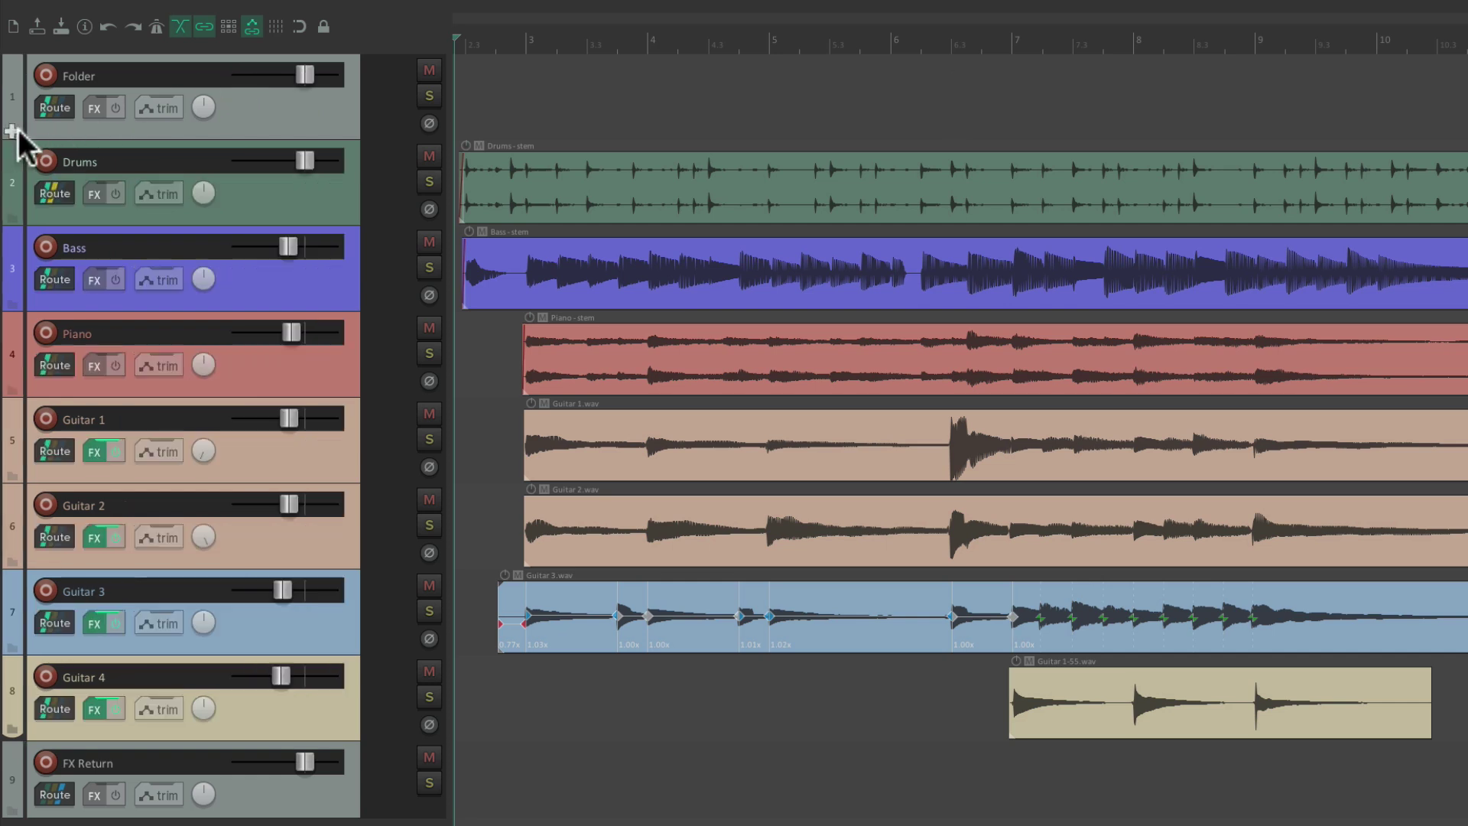
double_click(120, 69)
type("VCA Lead")
key("Return")
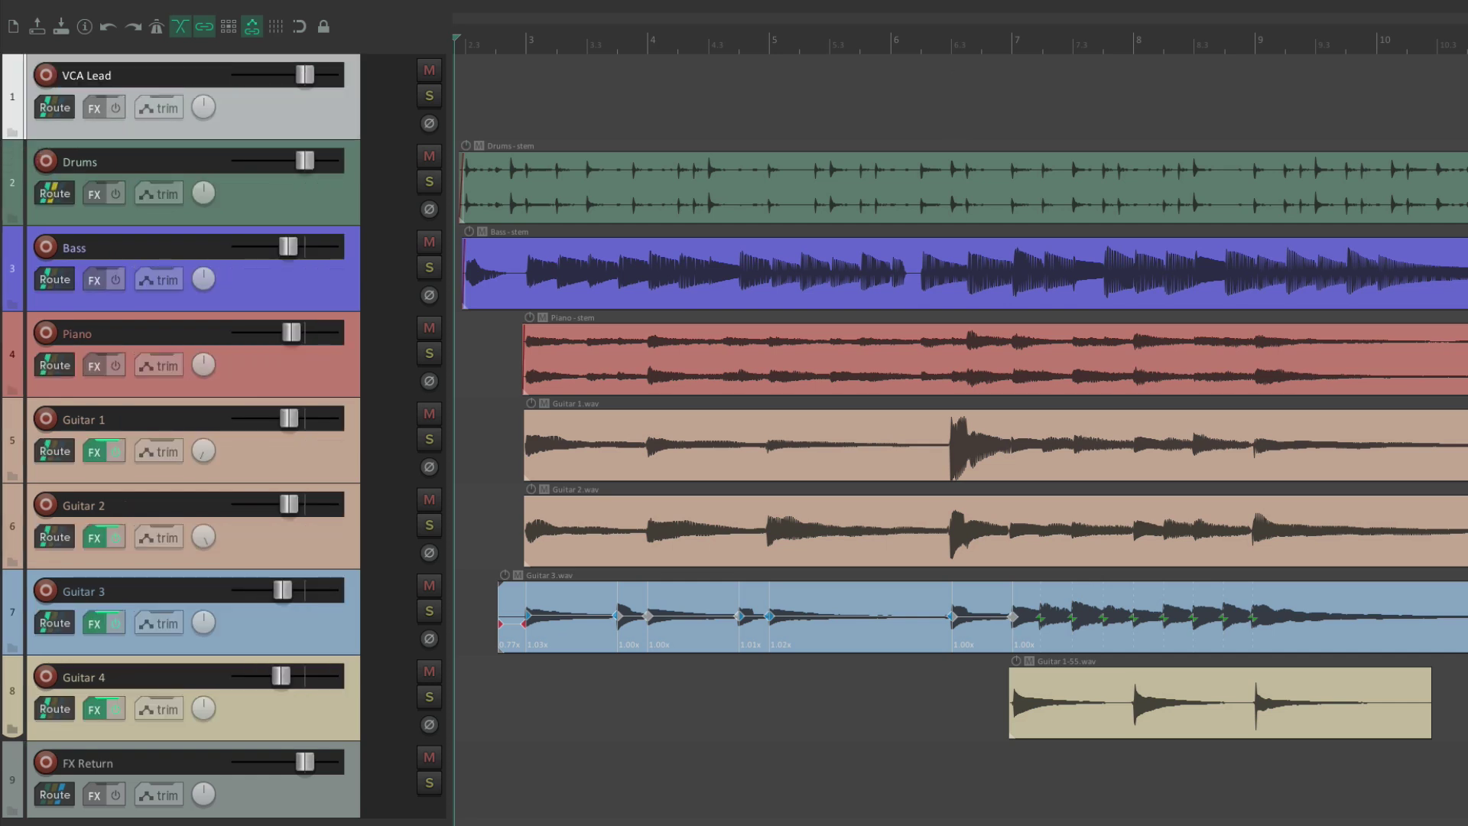
Make VCA Lead the Group 1 VCA lead, with Drums through Guitar 4 set as followers.
key("shift+g")
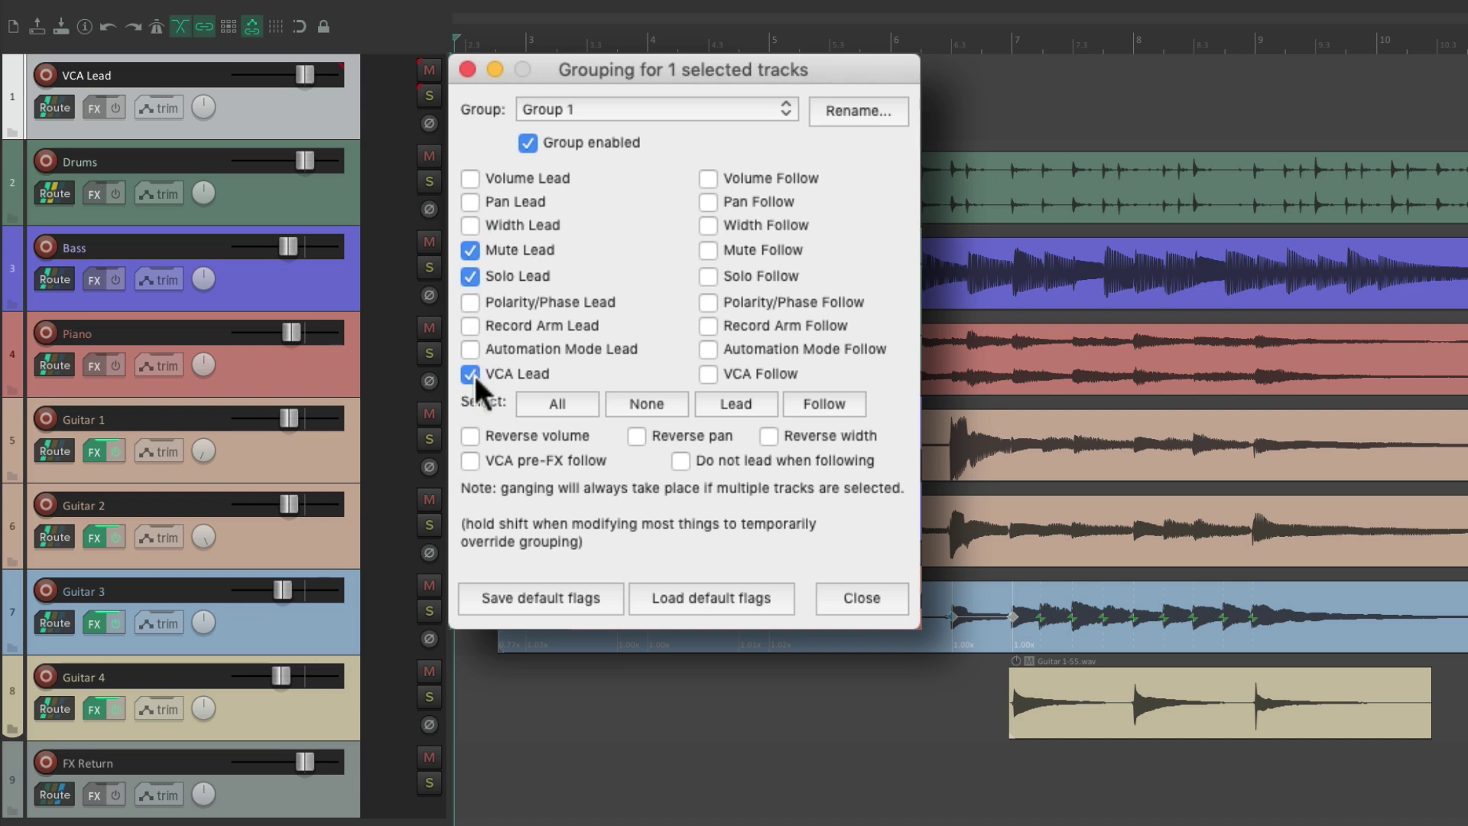
left_click(299, 196)
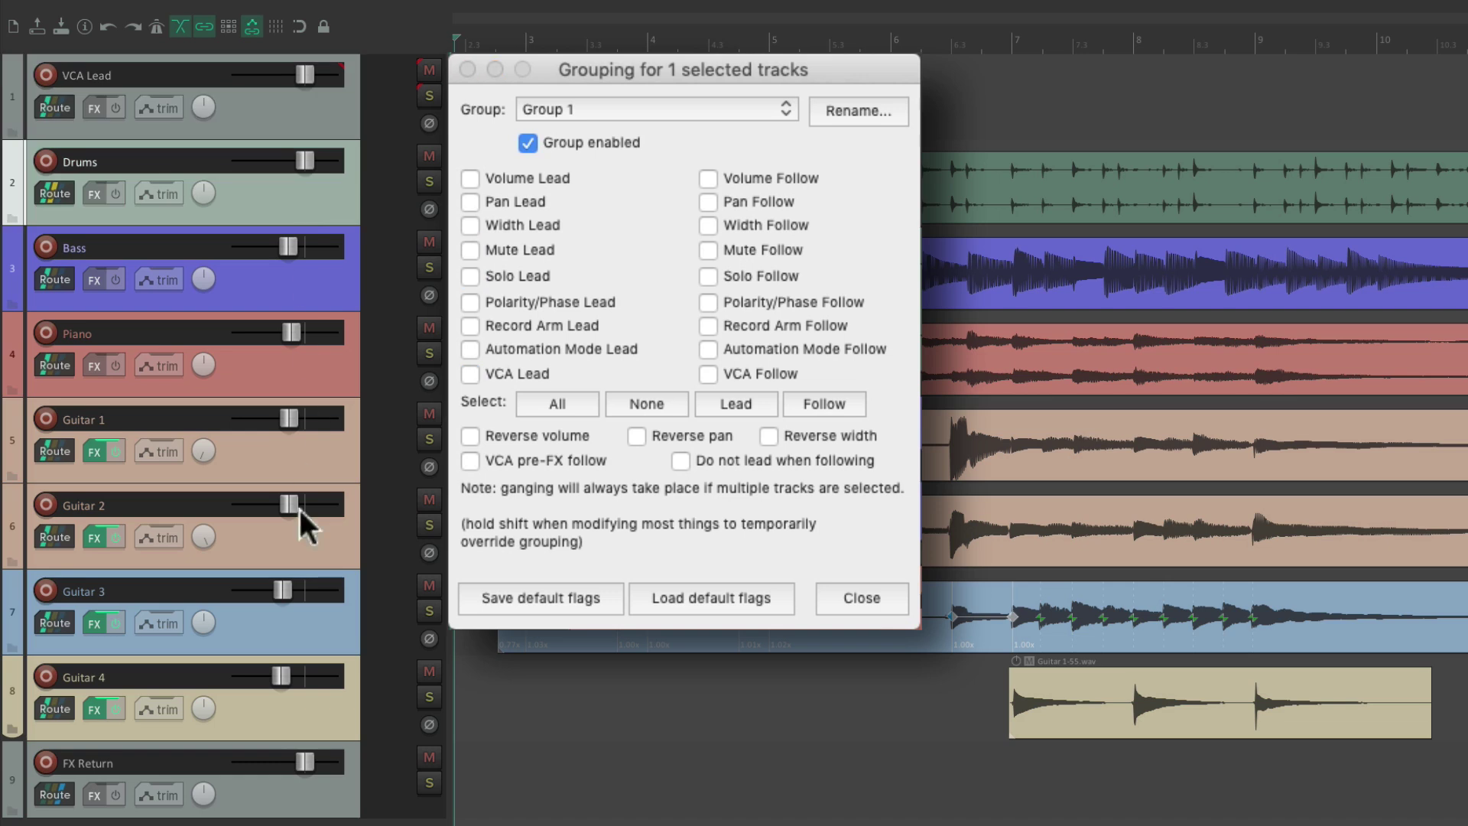
left_click(300, 719, "shift")
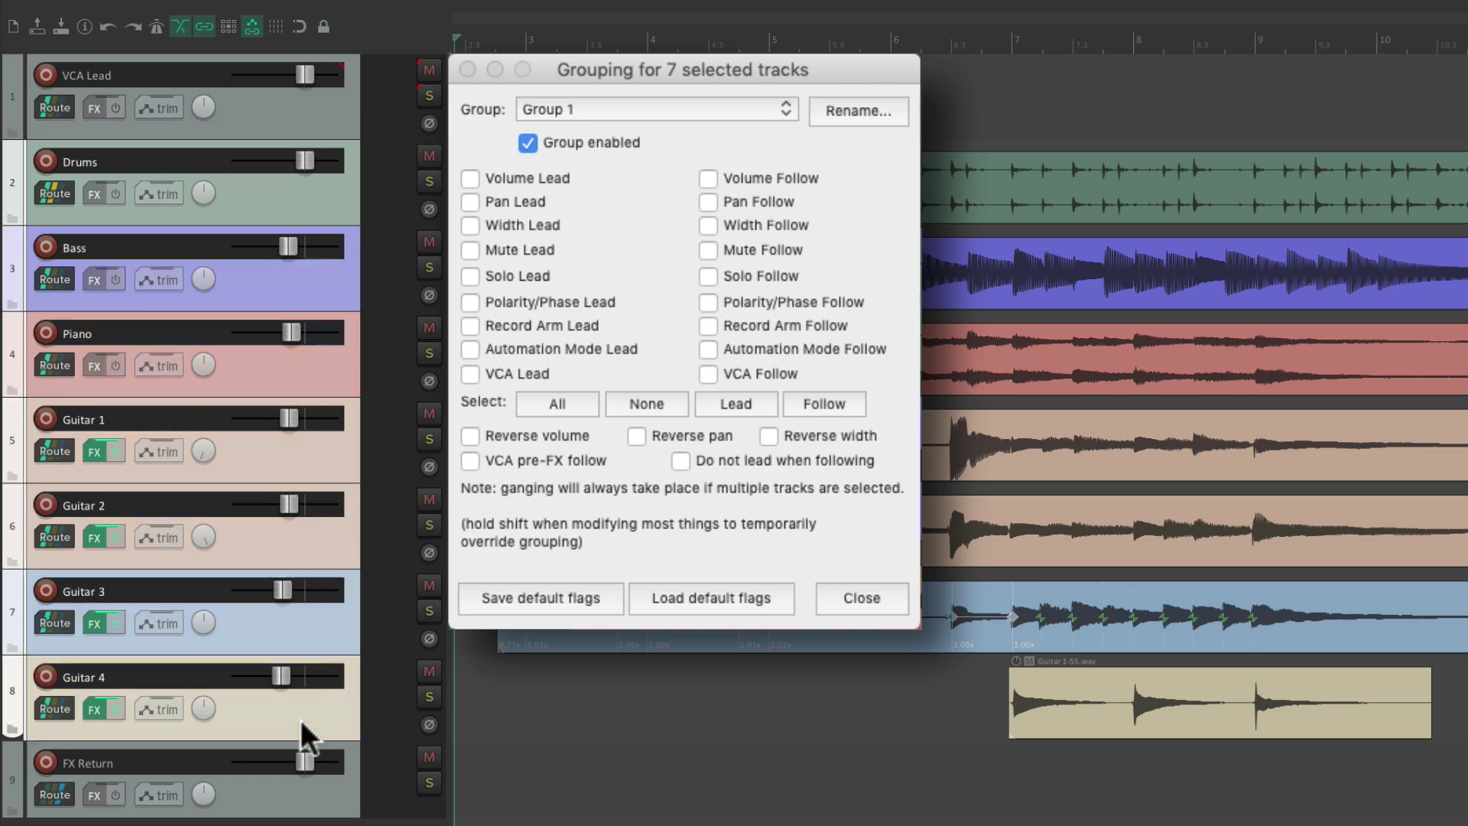
left_click(709, 372)
left_click(708, 274)
During playback, lower the VCA Lead fader twice so the seven grouped tracks drop together.
key("Escape")
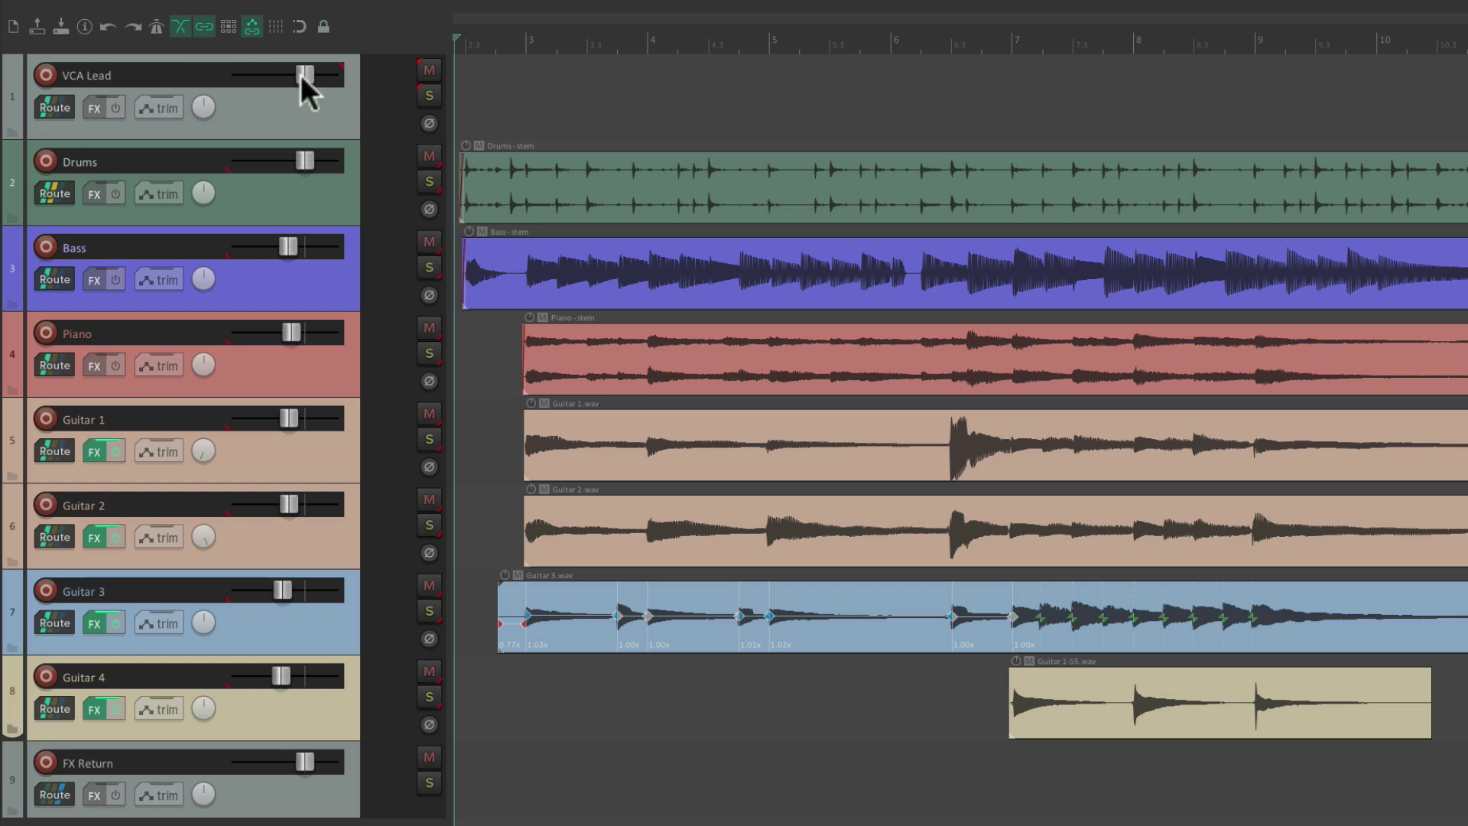
key("space")
mouse_move(301, 75)
left_mouse_down()
mouse_move(263, 80)
mouse_move(300, 75)
left_mouse_up()
key("space")
key("space")
mouse_move(305, 76)
left_mouse_down()
mouse_move(272, 78)
mouse_move(300, 81)
left_mouse_up()
key("space")
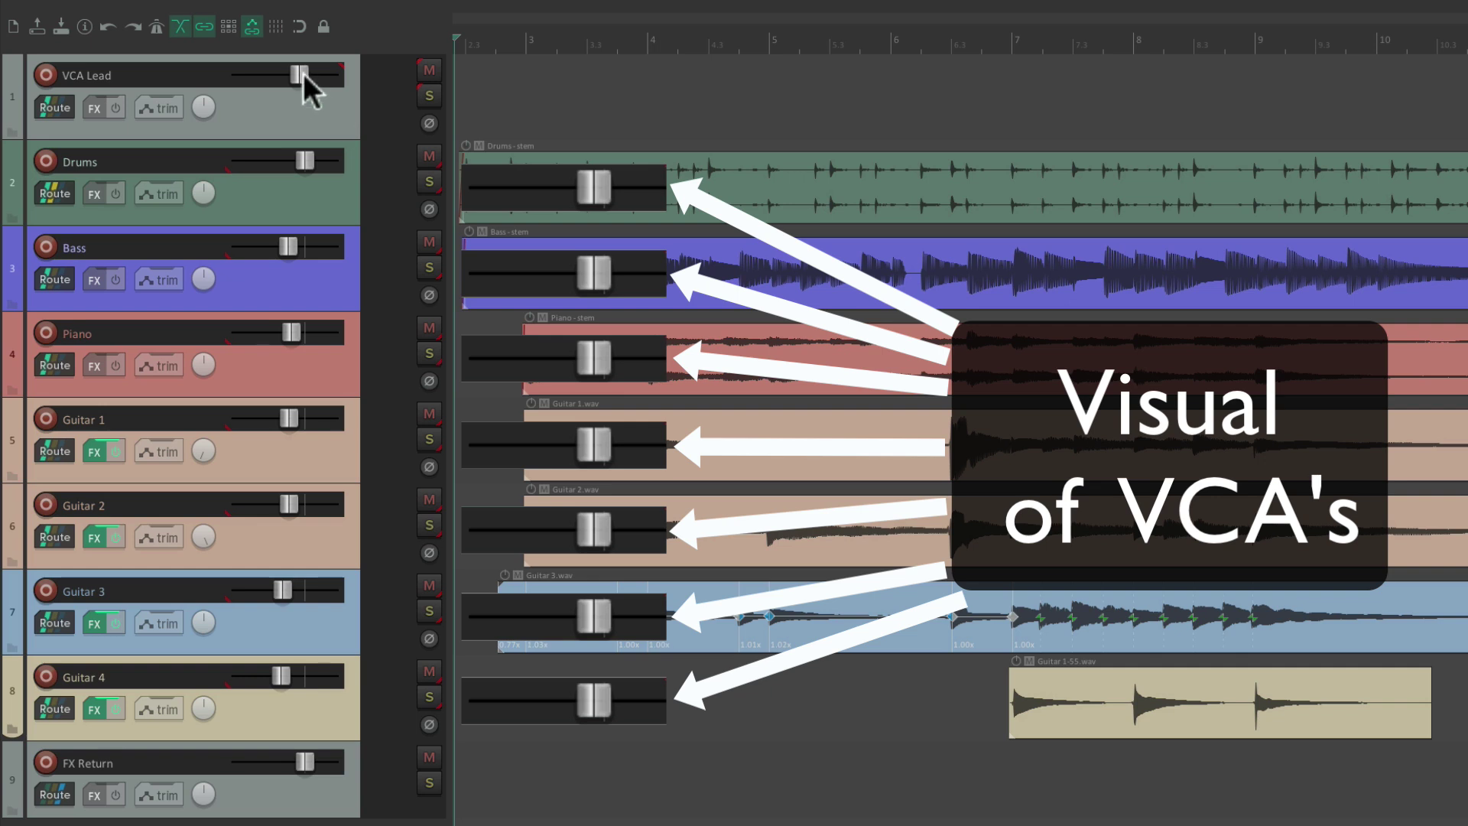
key("space")
mouse_move(304, 71)
left_mouse_down()
mouse_move(272, 78)
mouse_move(299, 80)
left_mouse_up()
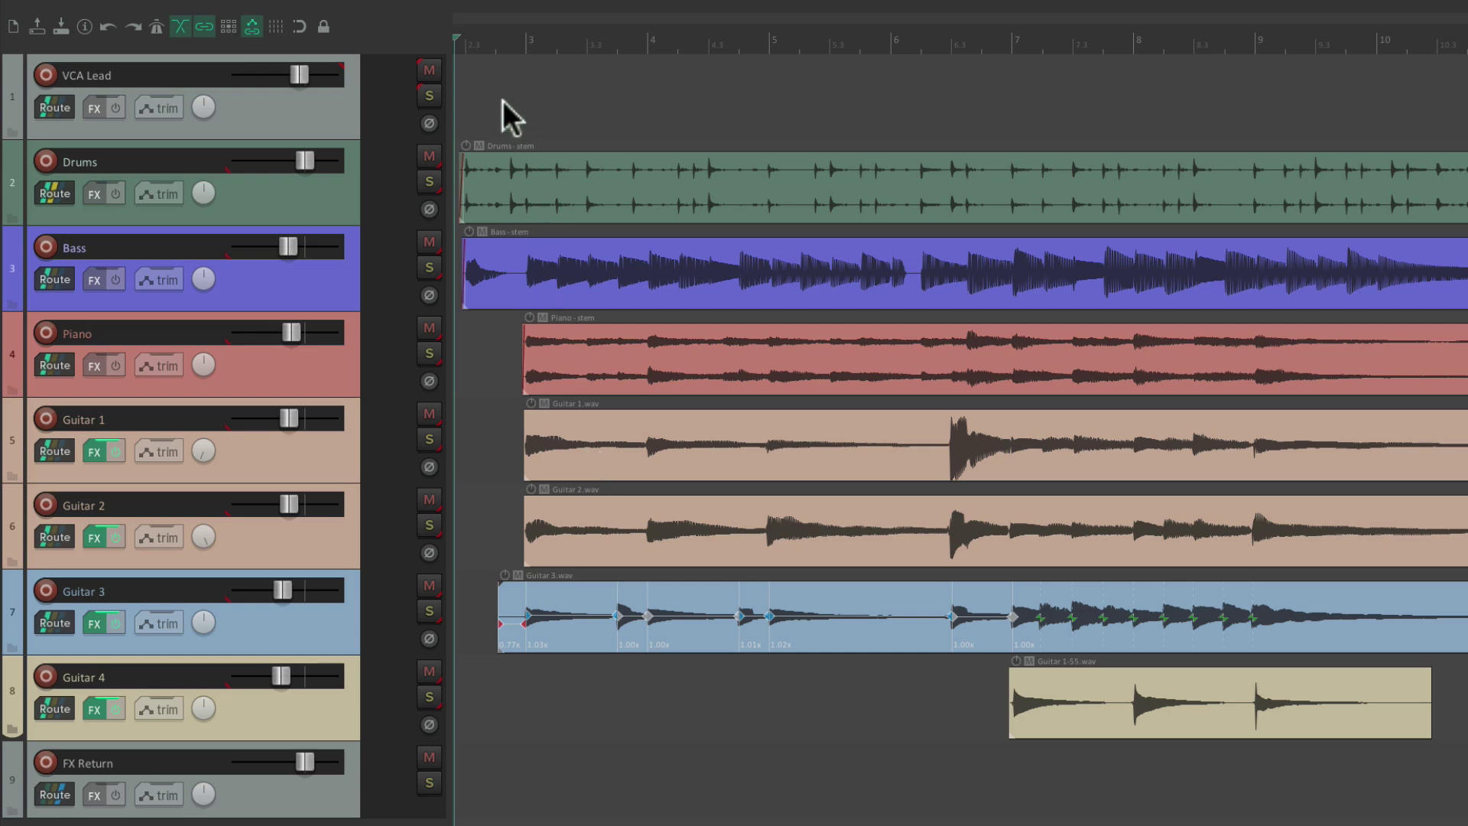
Set VCA Lead to Touch mode and write a volume envelope by riding its fader during playback.
left_click(145, 106)
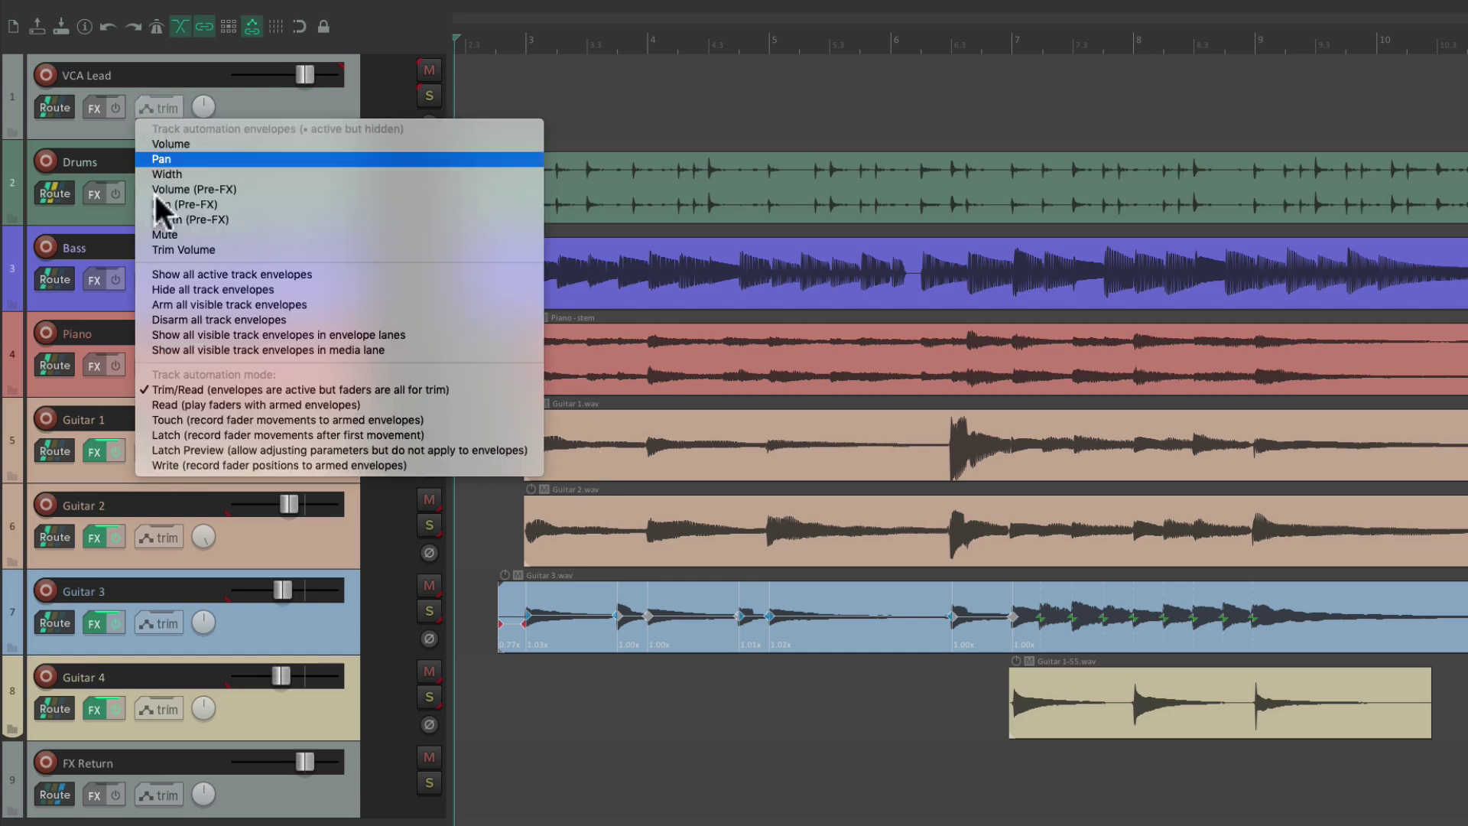
left_click(159, 414)
key("space")
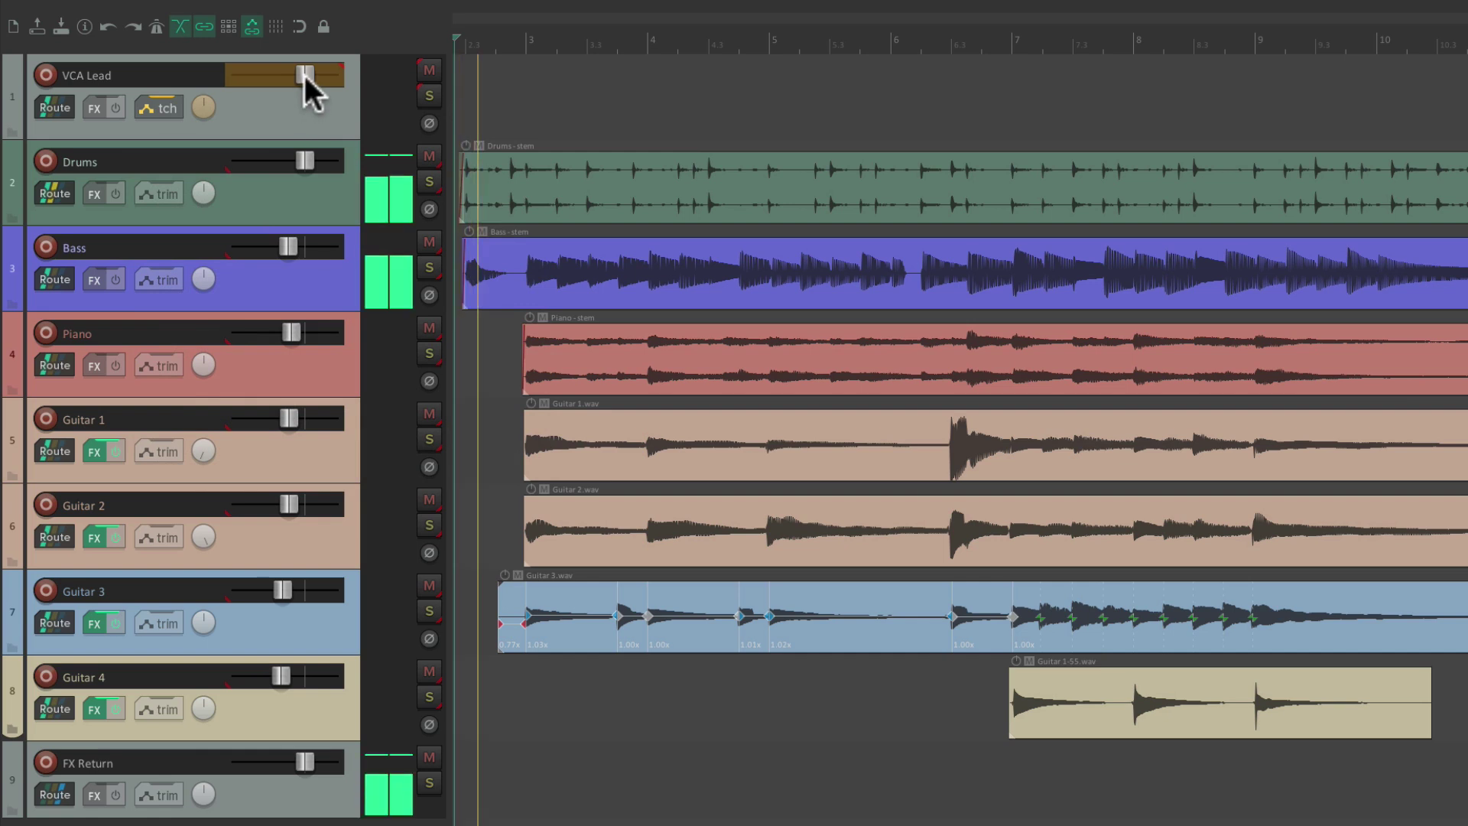
mouse_move(305, 75)
left_mouse_down()
mouse_move(271, 81)
mouse_move(293, 81)
left_mouse_up()
key("space")
key("space")
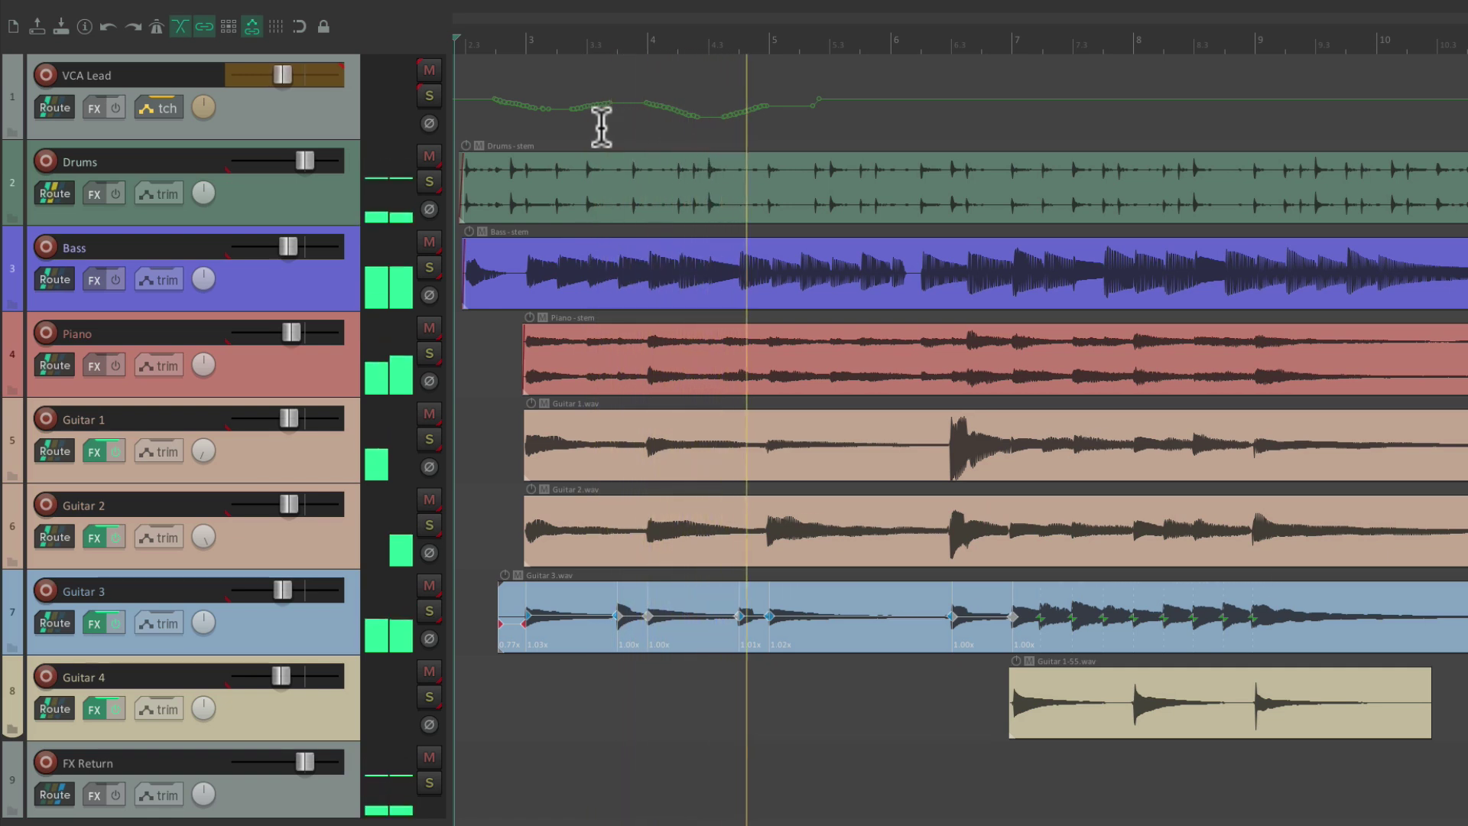
key("space")
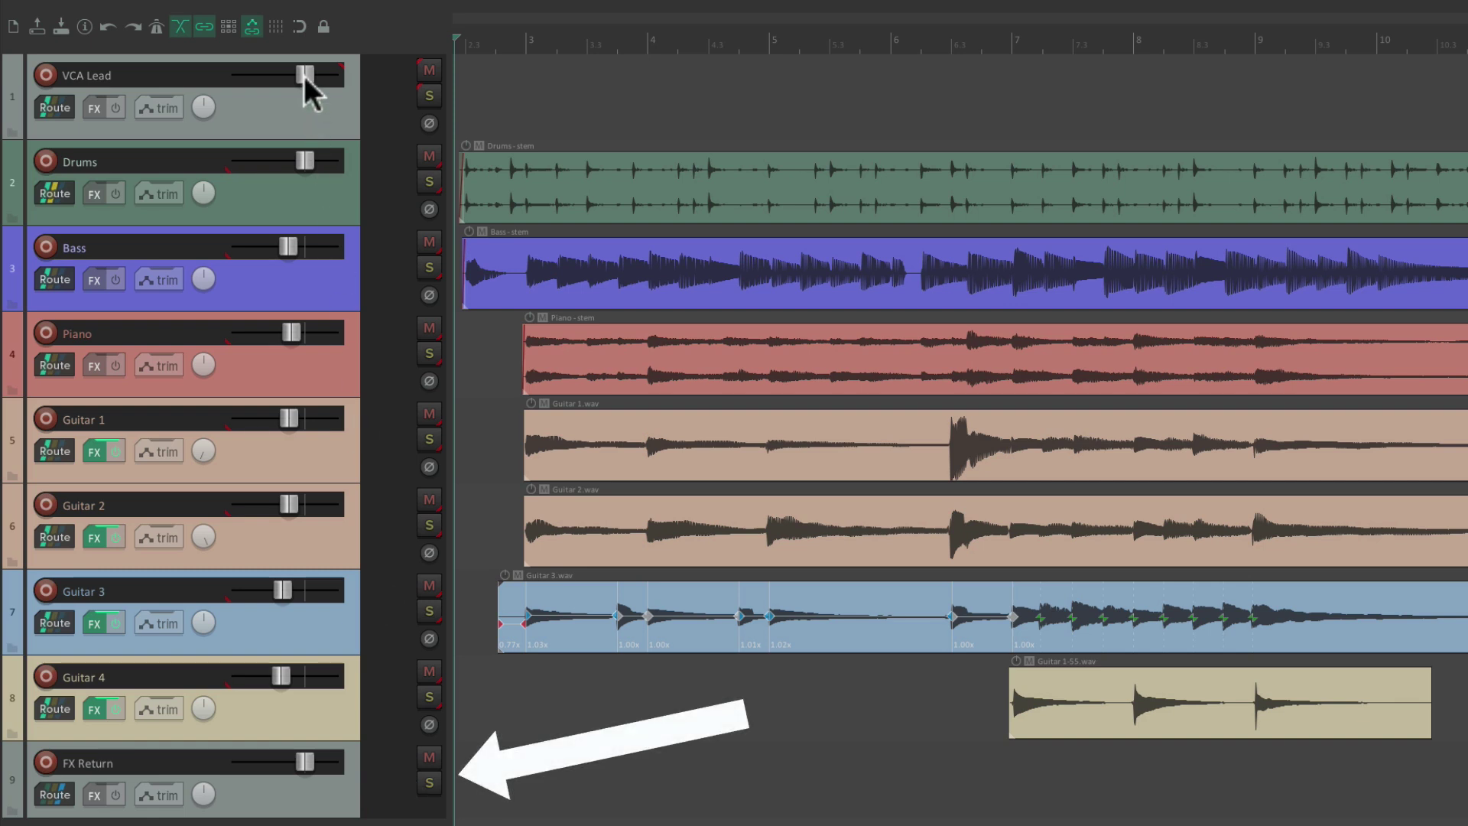
key("space")
left_click_drag(303, 75, 232, 84)
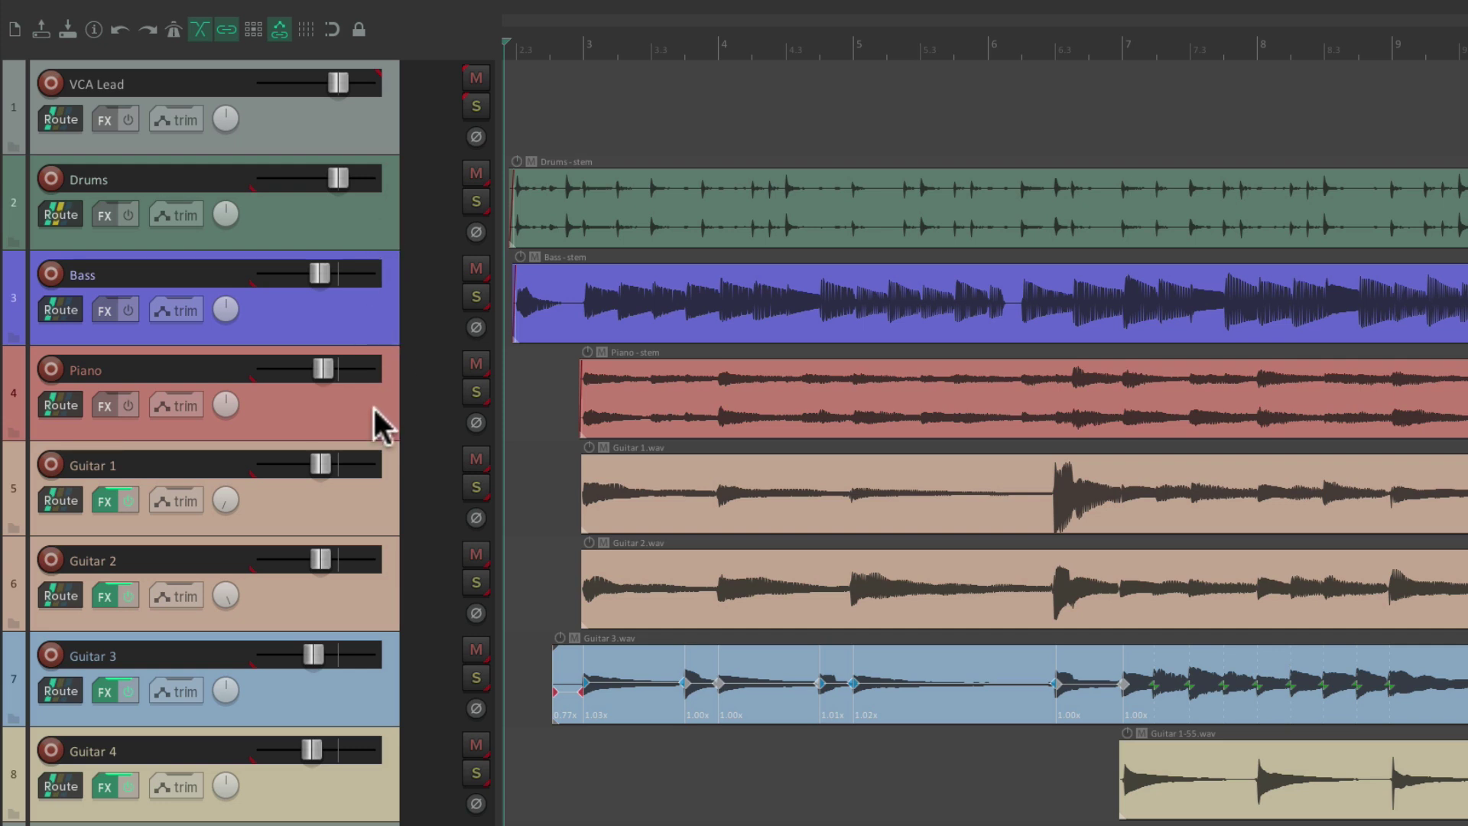
Clear every Group 1 flag on Guitar 1–4 so they stop following VCA Lead.
left_click(368, 509)
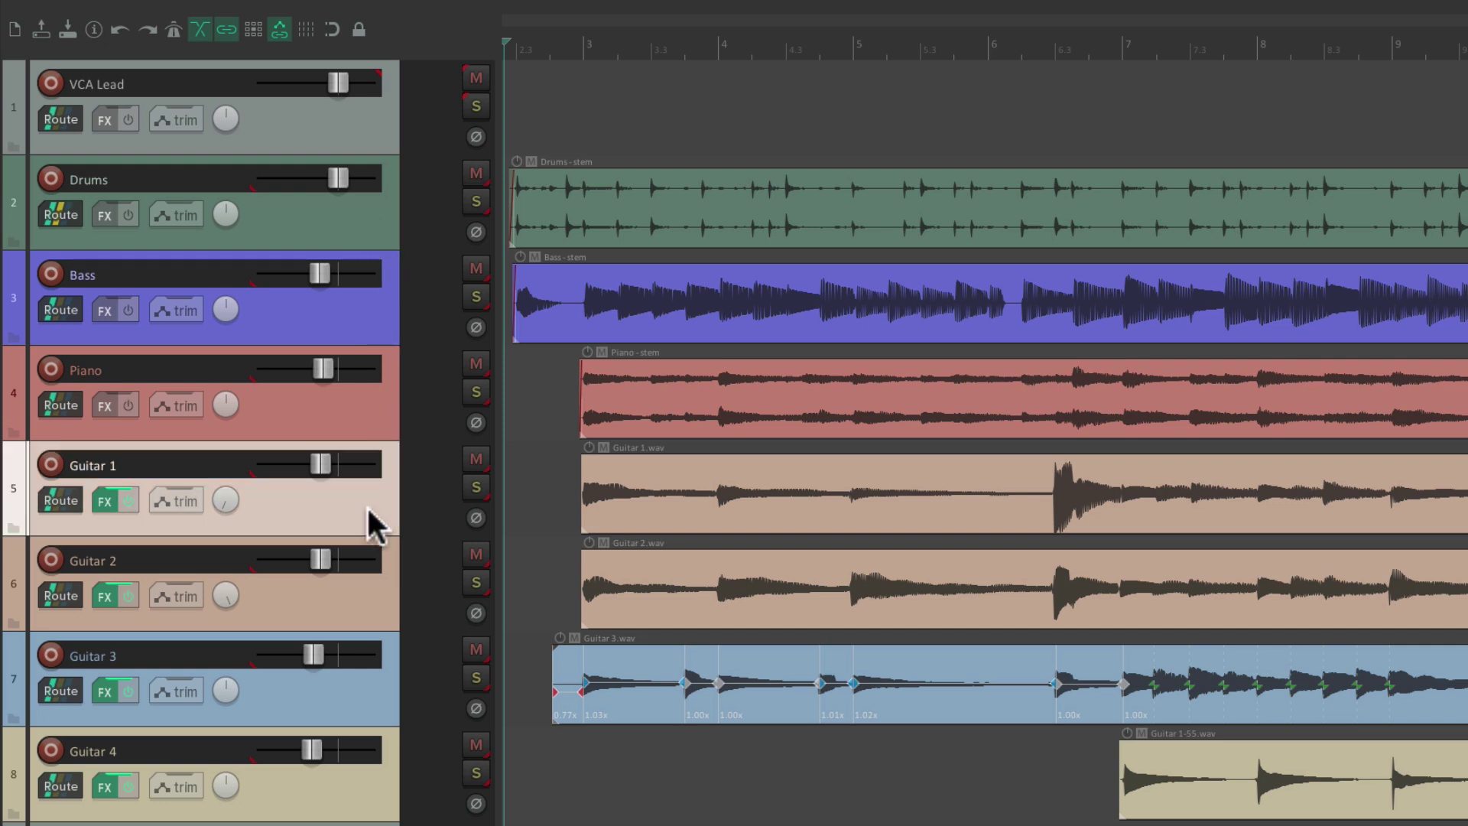
left_click(338, 776, "shift")
key("shift+g")
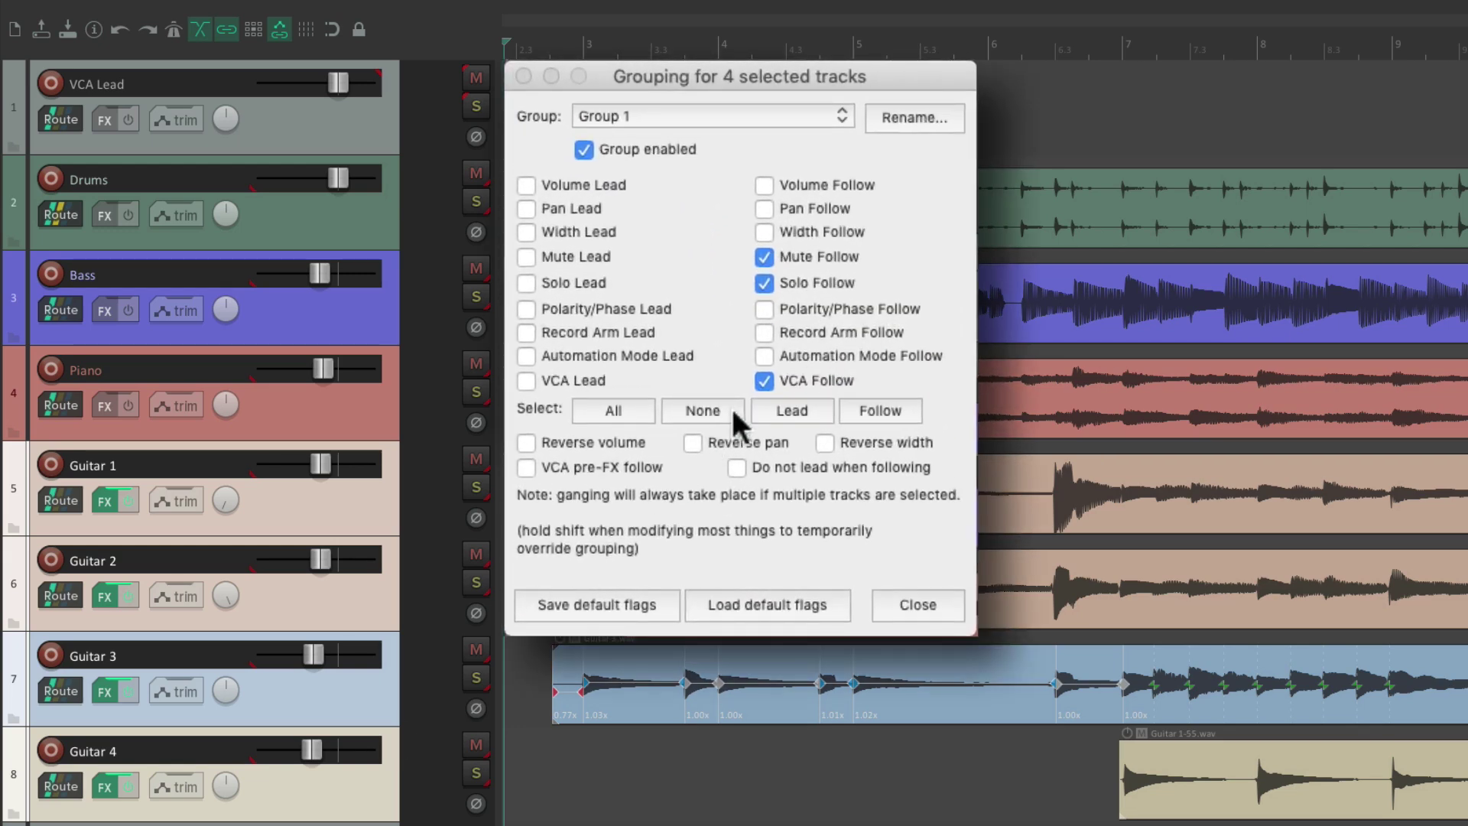
left_click(732, 411)
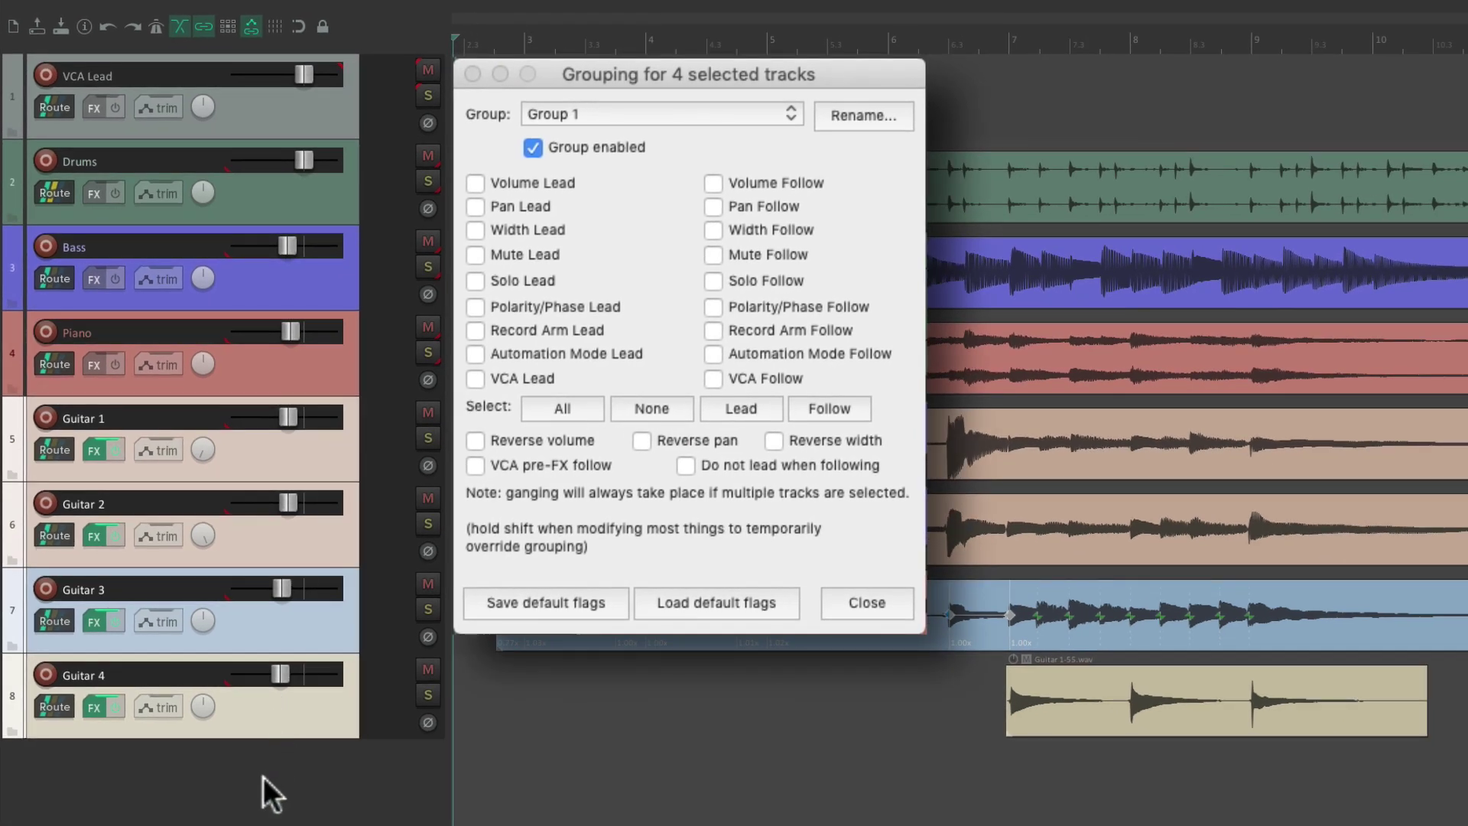
Add a new track below Piano and name it 'VCA Lead 2'.
double_click(263, 777)
left_click_drag(243, 787, 240, 413)
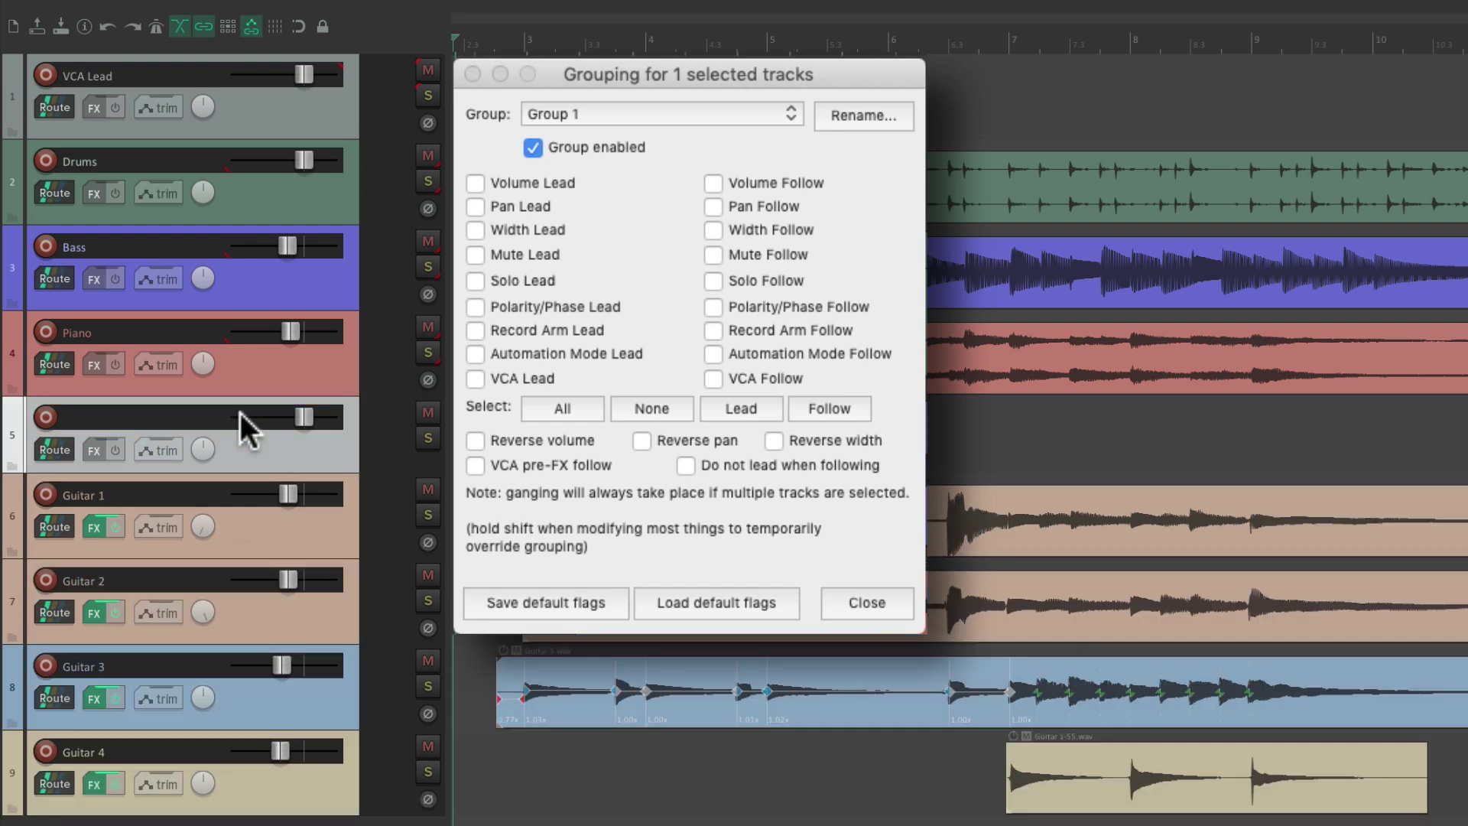
double_click(164, 407)
type("VCA Lead 2")
key("Return")
In Group 2, make VCA Lead 2 the VCA and solo leader, with Guitar 1–4 following its VCA.
left_click(677, 113)
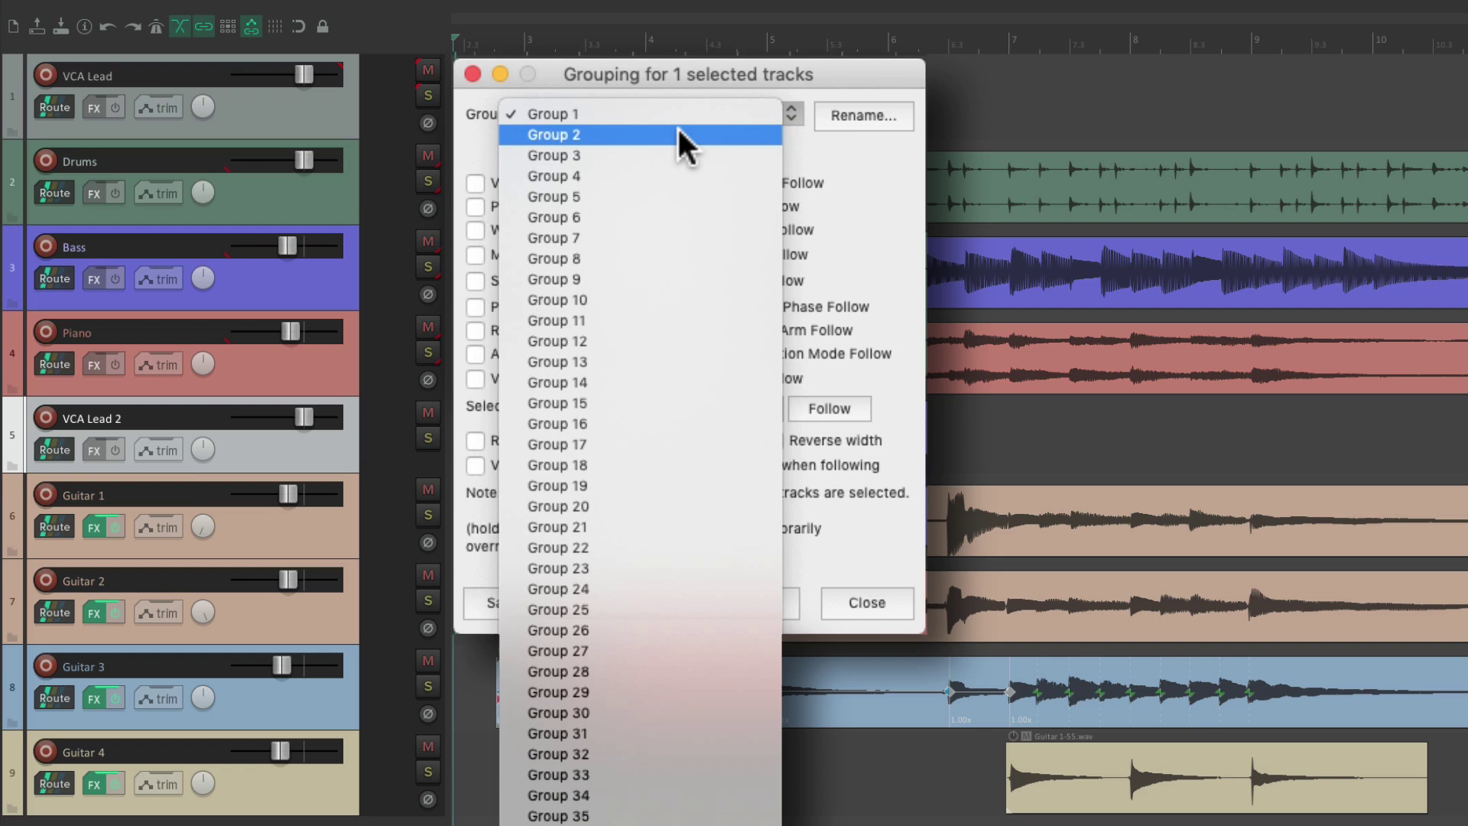
left_click(678, 131)
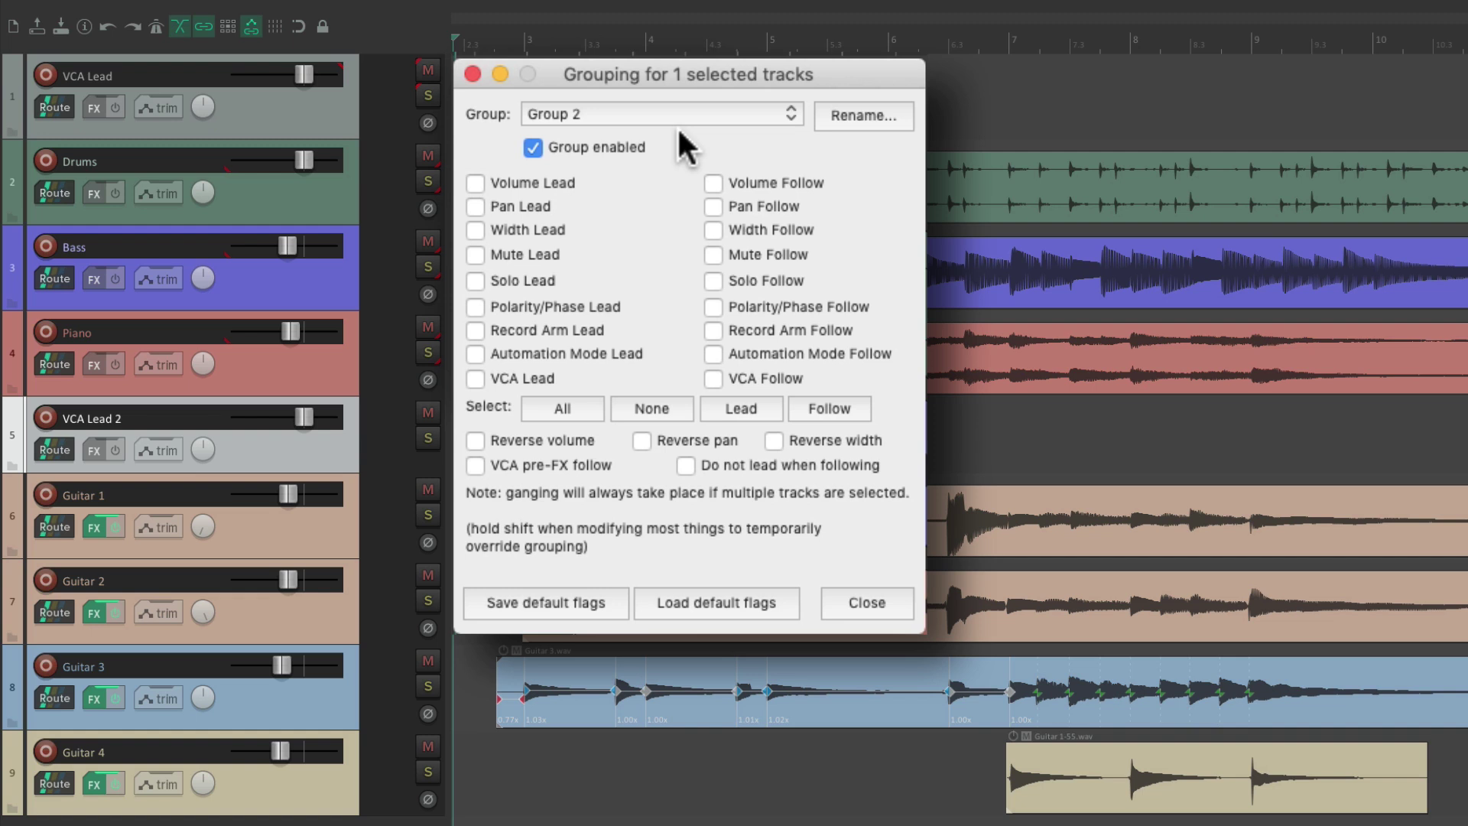
left_click(474, 379)
left_click(475, 280)
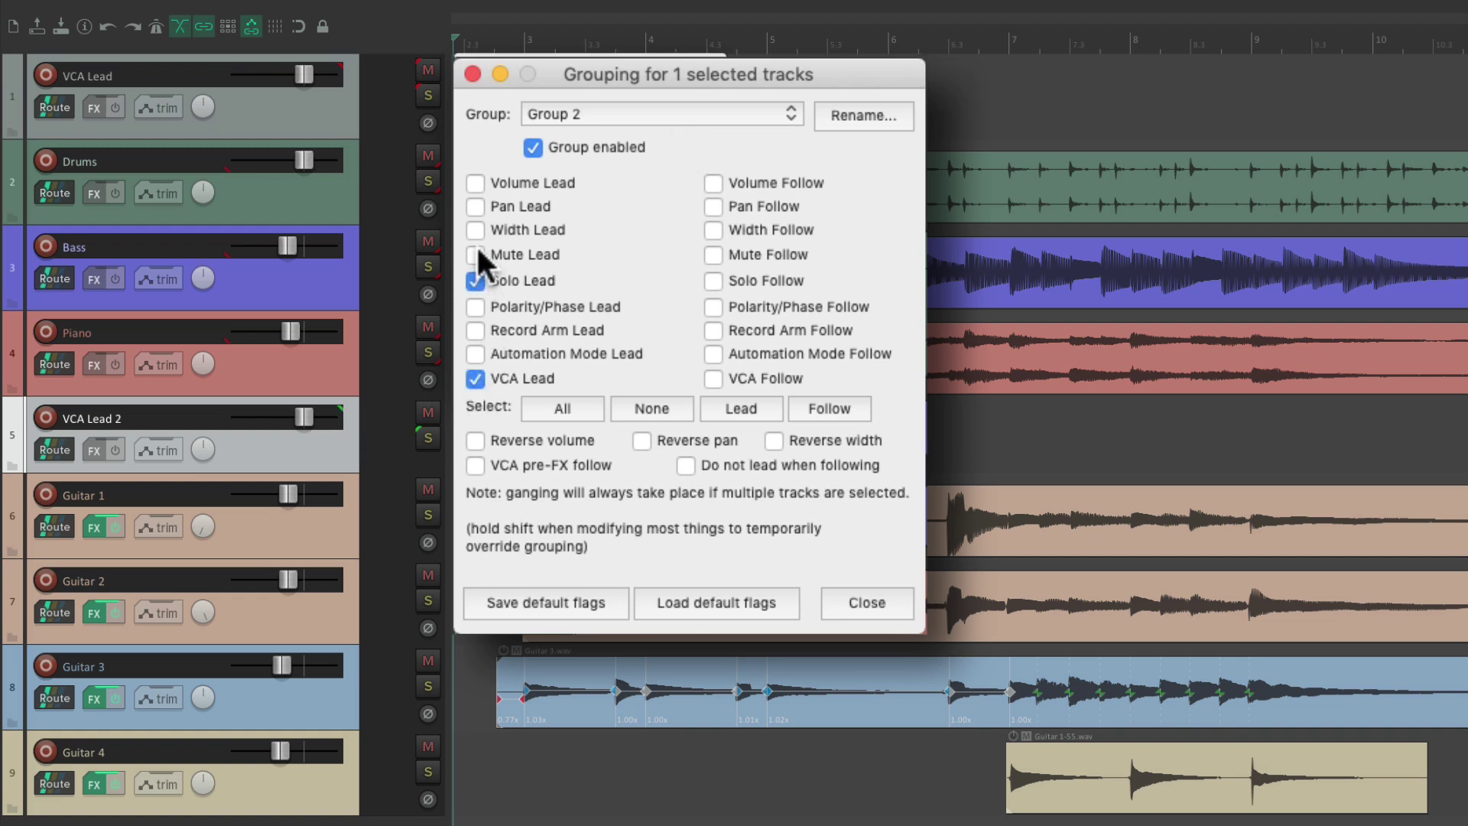
left_click(341, 497)
left_click(325, 792, "shift")
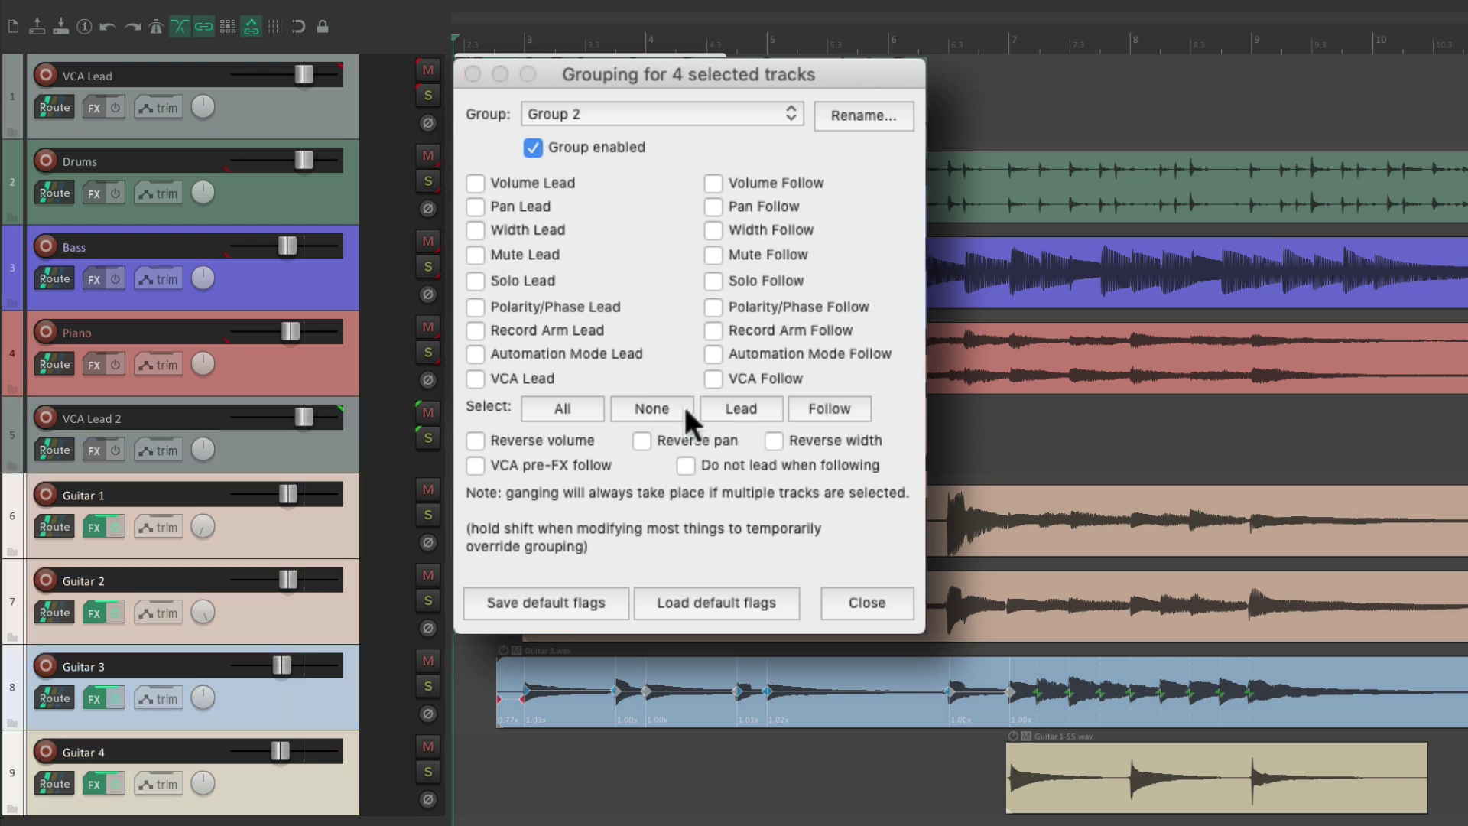
left_click(712, 377)
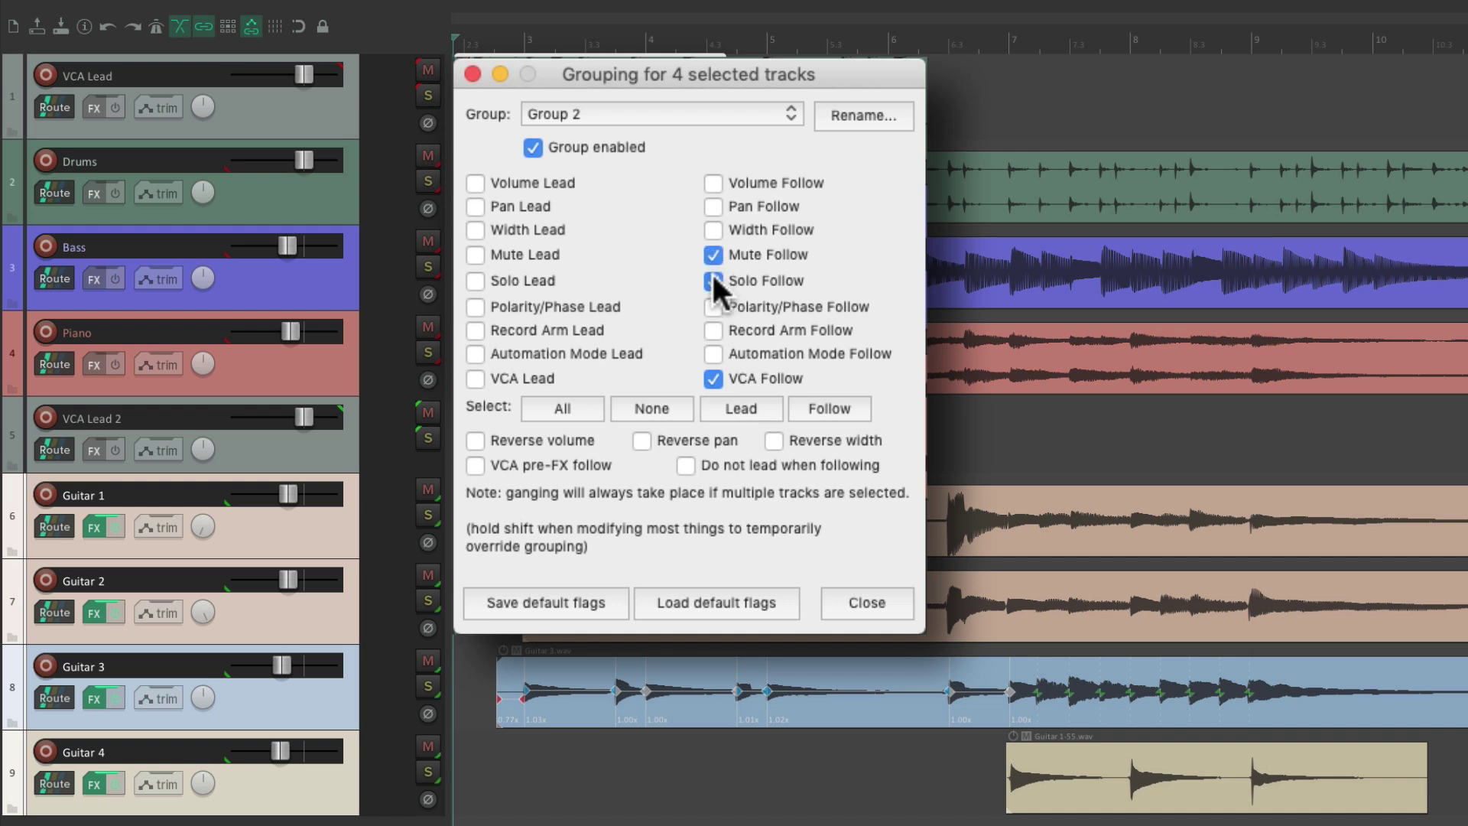
During playback, solo and then unsolo VCA Lead 2 to hear the guitar group follow.
key("Escape")
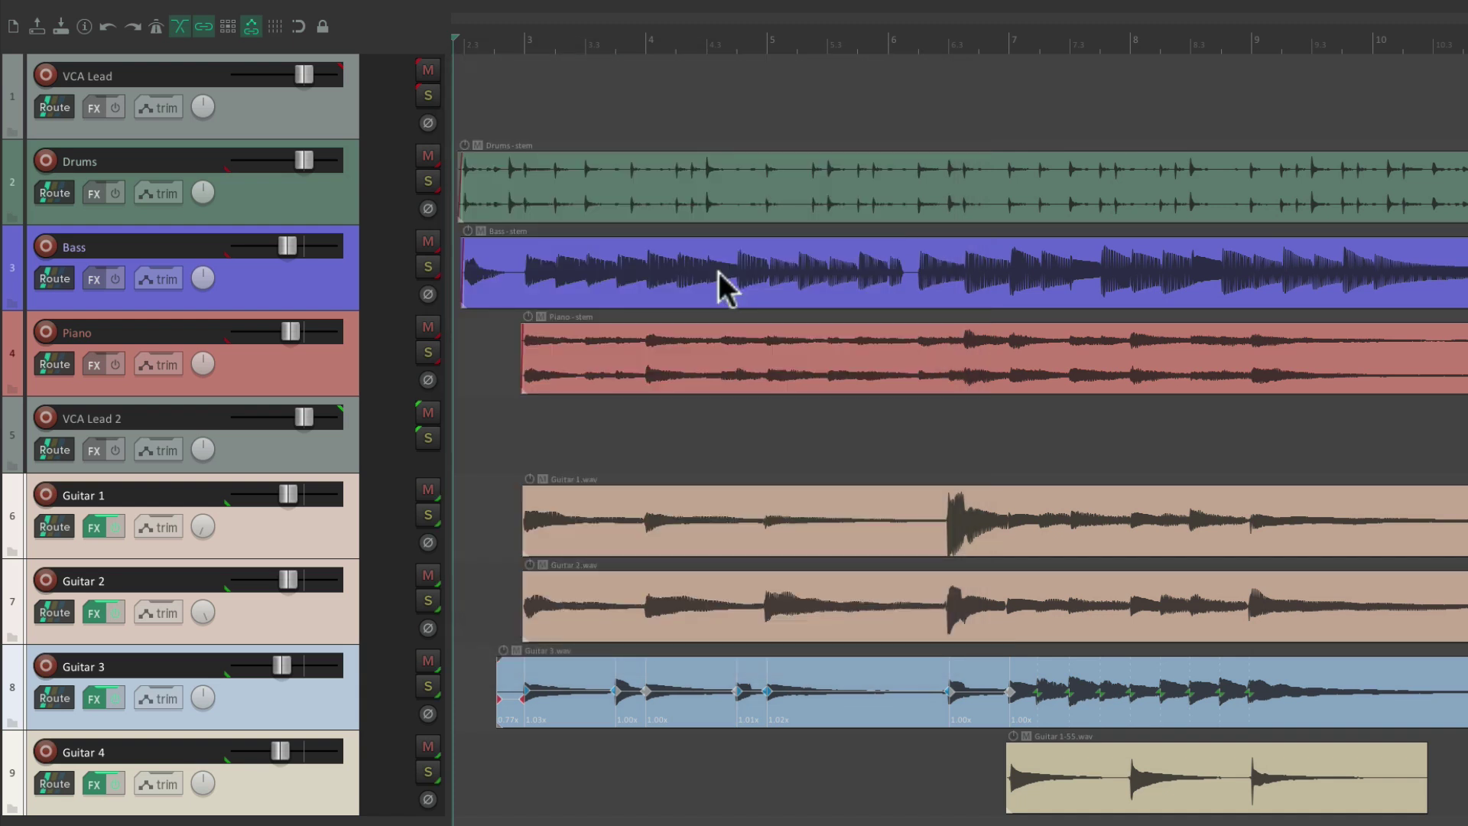
left_click(334, 102)
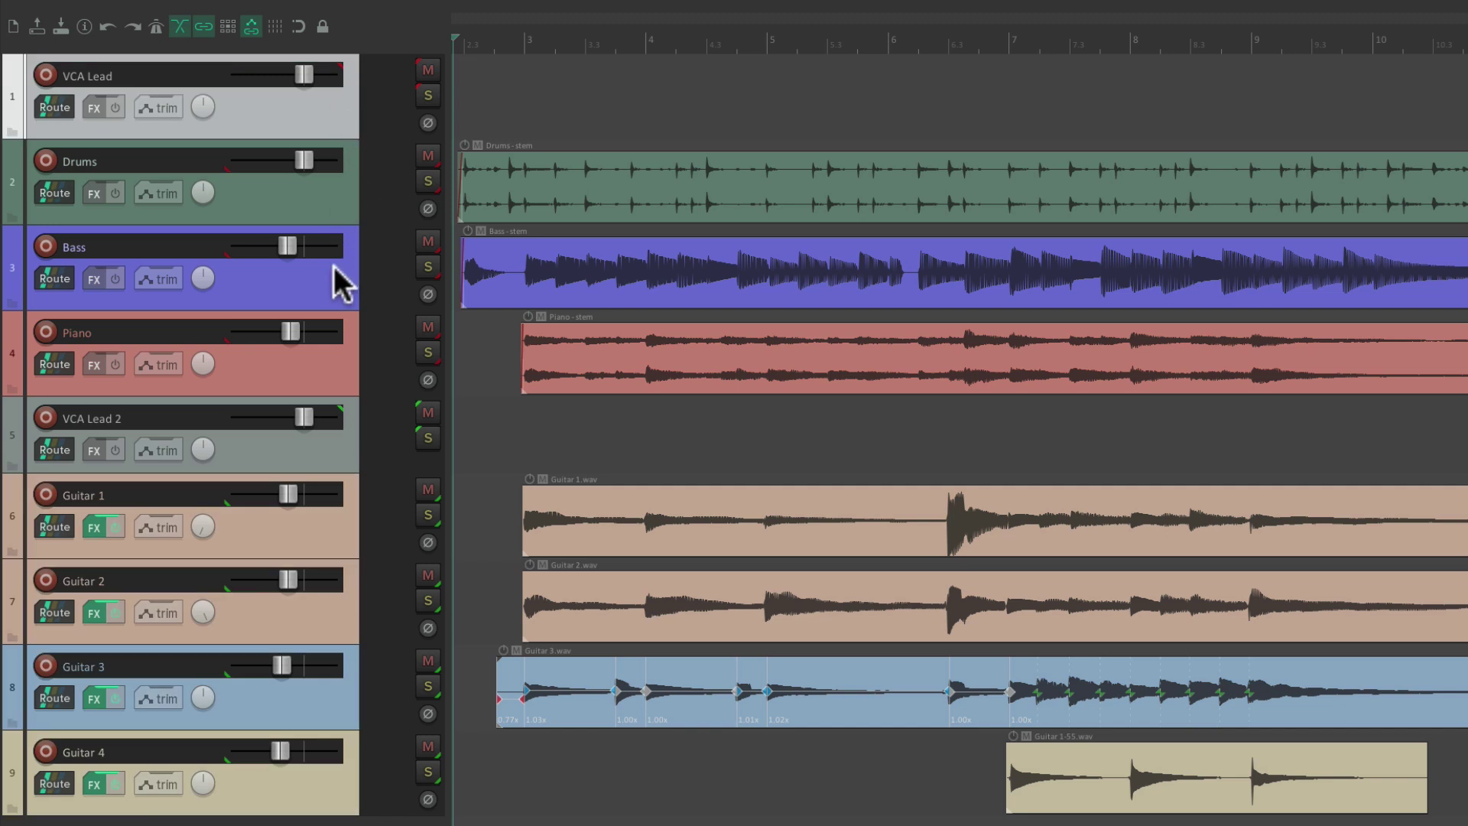
left_click(328, 439)
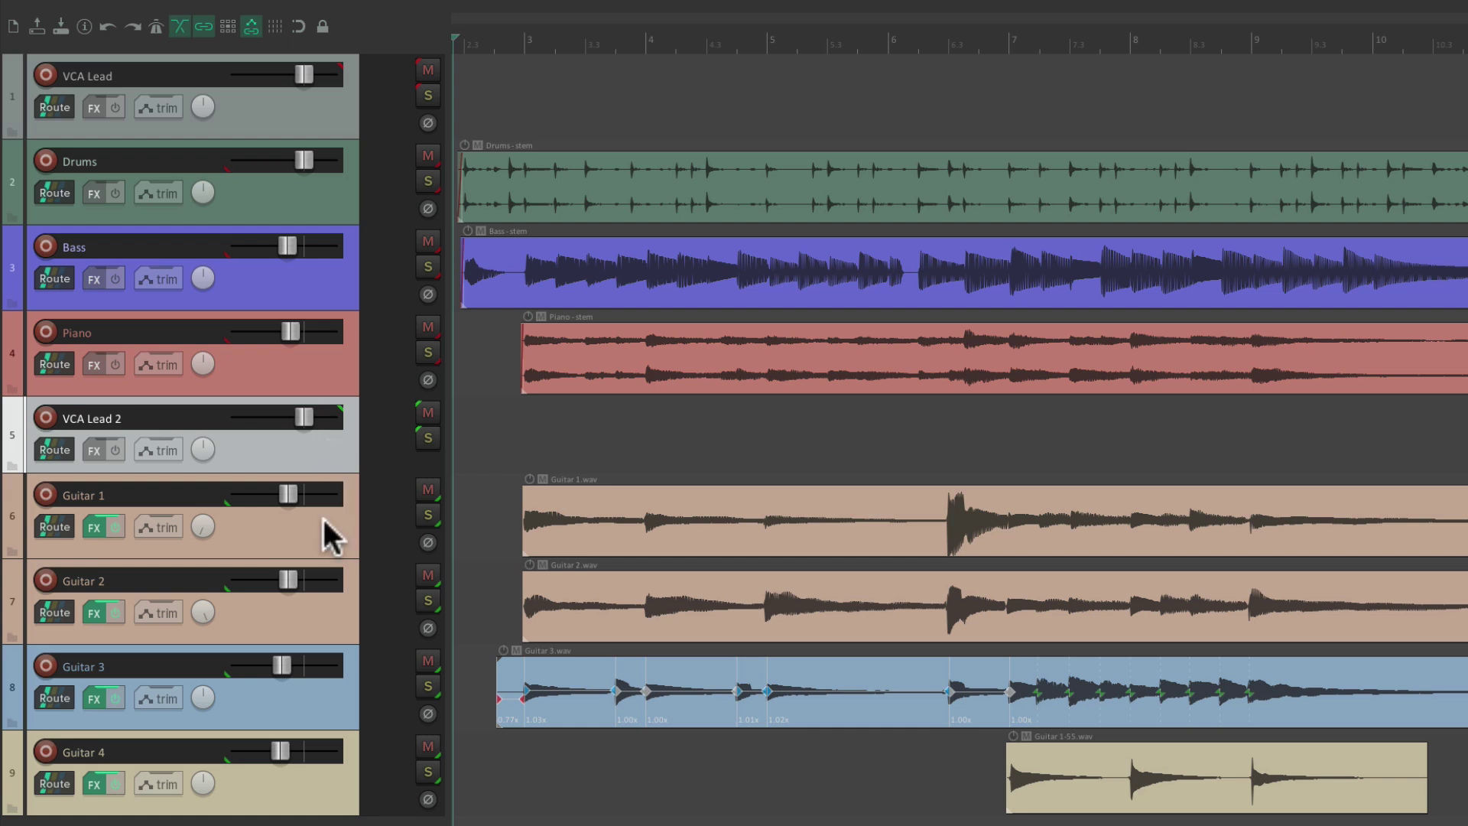
left_click(428, 438)
key("space")
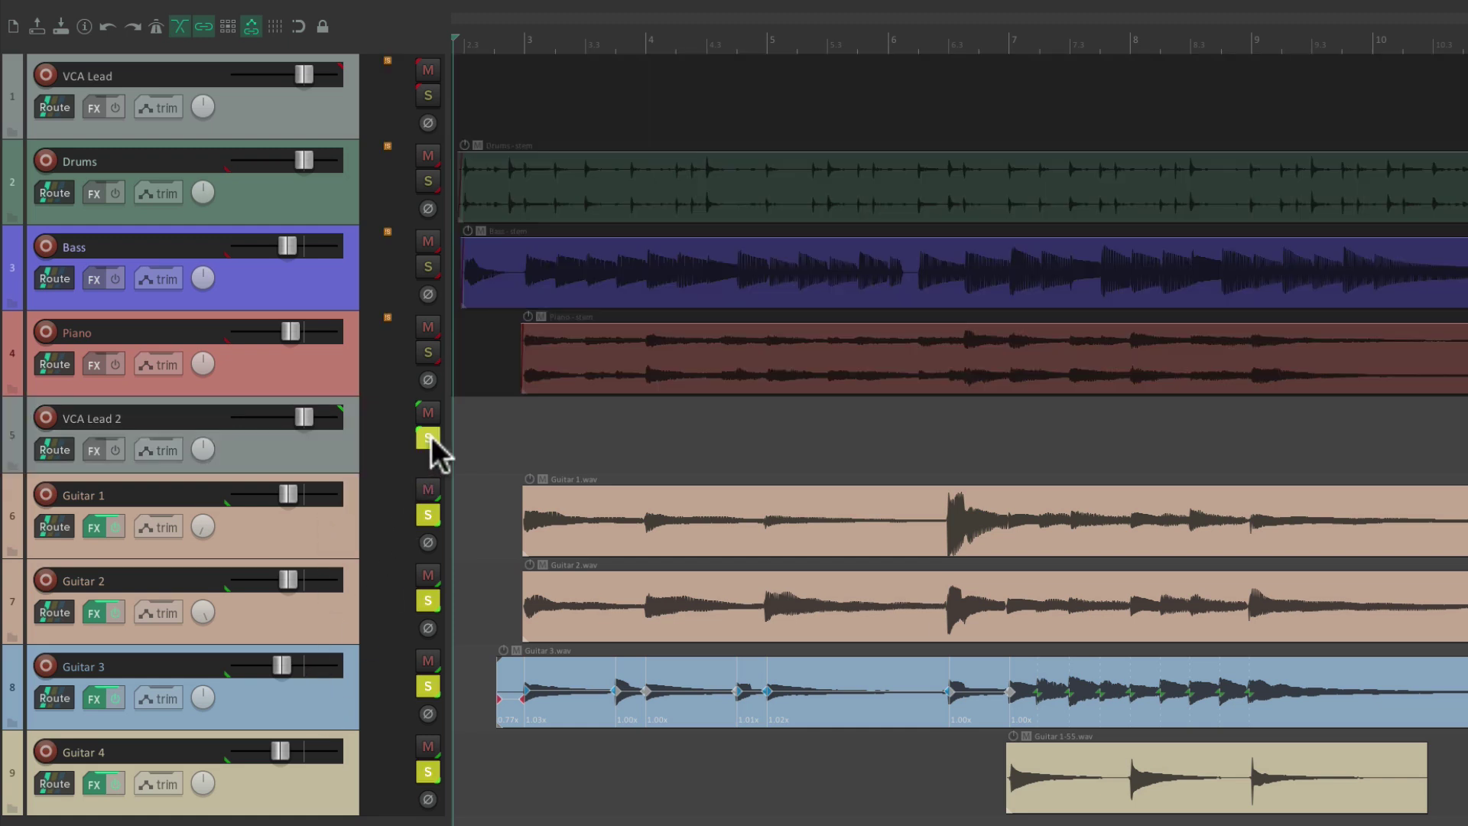
left_click(428, 437)
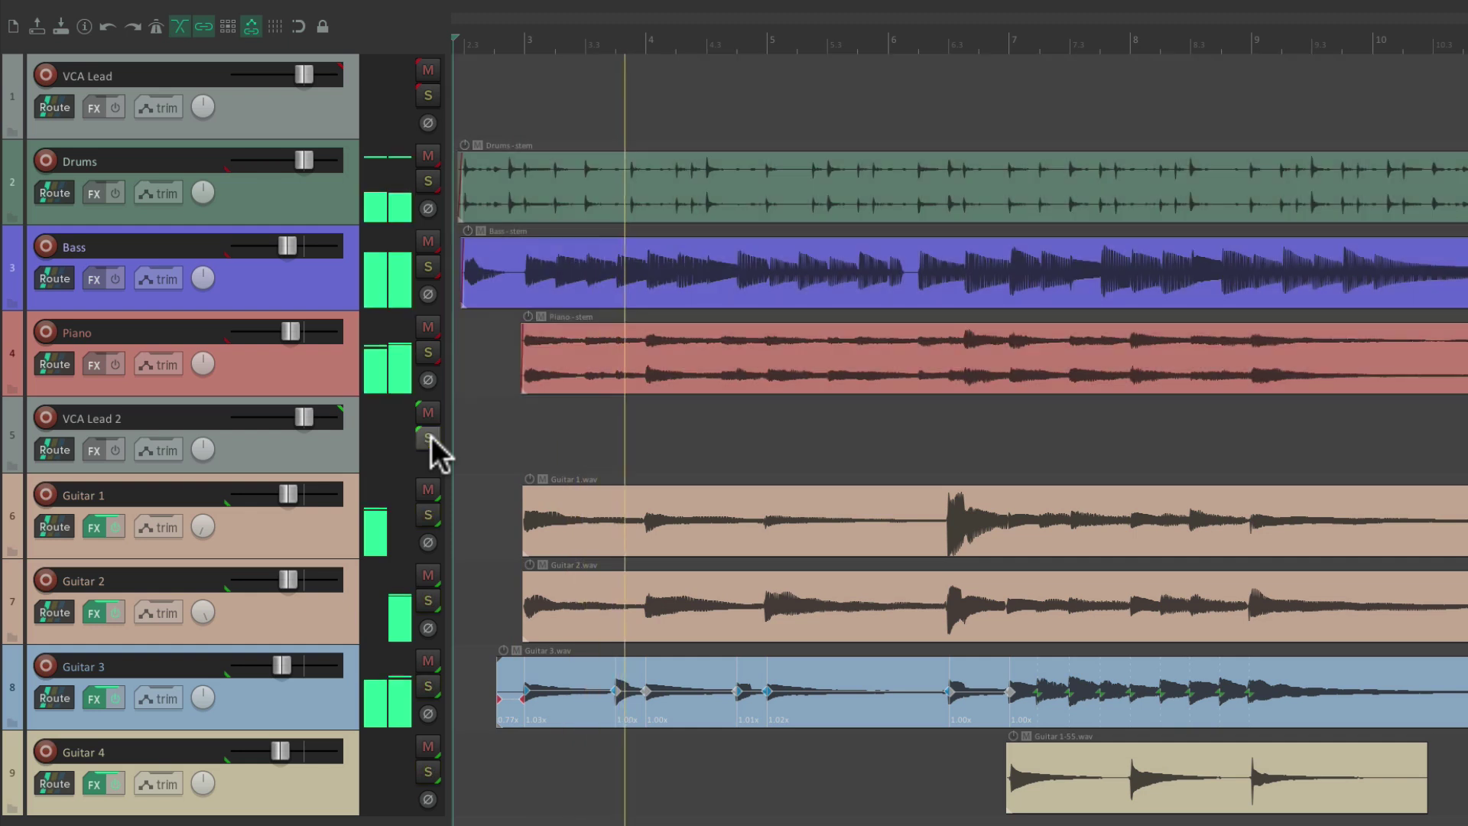
Nudge the VCA Lead and VCA Lead 2 levels and re-test their solos, ending unsoloed.
left_click_drag(306, 419, 288, 419)
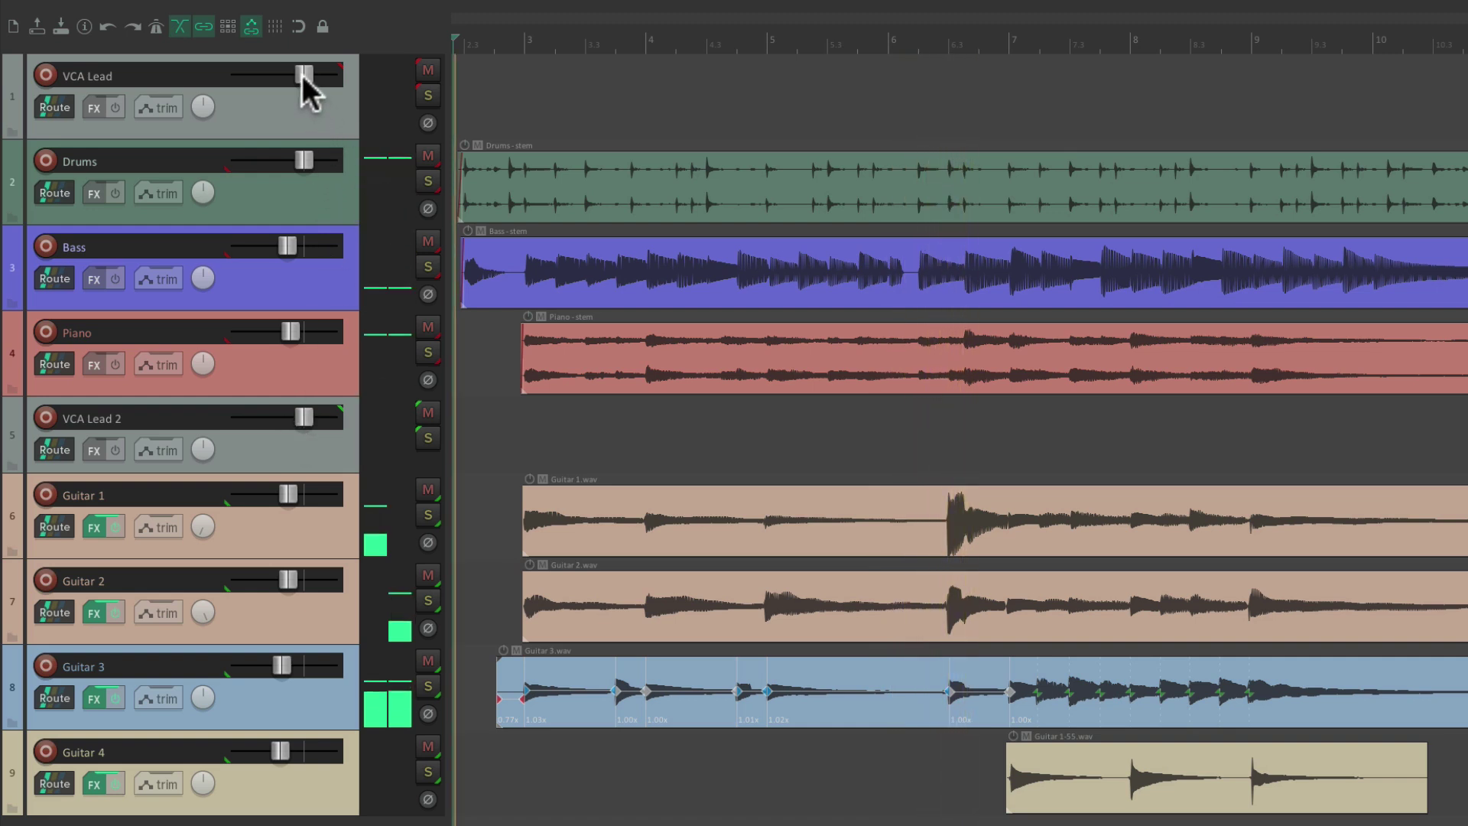
mouse_move(301, 75)
left_mouse_down()
mouse_move(277, 77)
mouse_move(300, 76)
left_mouse_up()
left_click(429, 93)
left_click(429, 94)
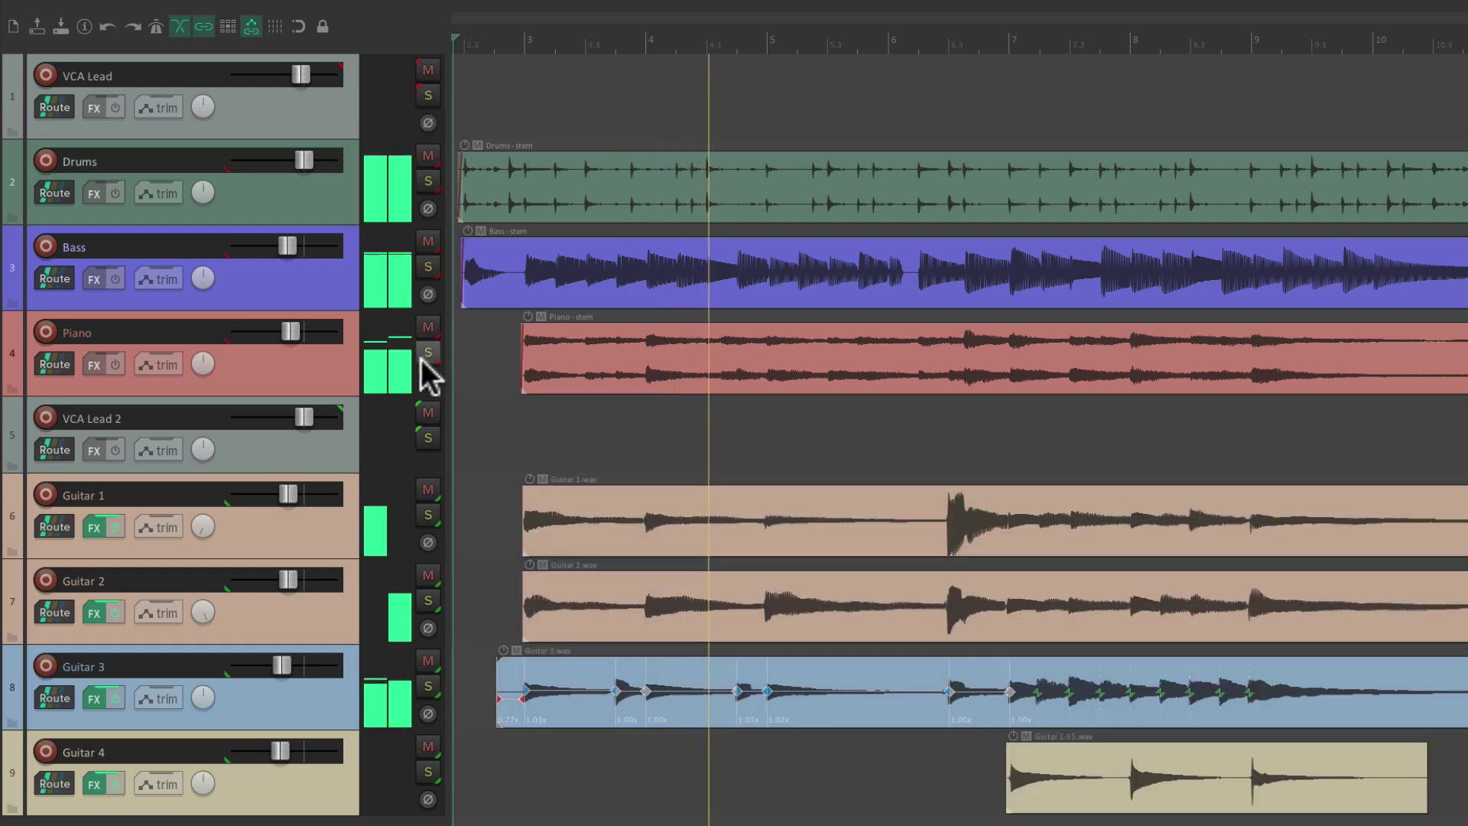
left_click(427, 437)
mouse_move(303, 411)
left_mouse_down()
mouse_move(277, 414)
mouse_move(306, 415)
left_mouse_up()
left_click(427, 437)
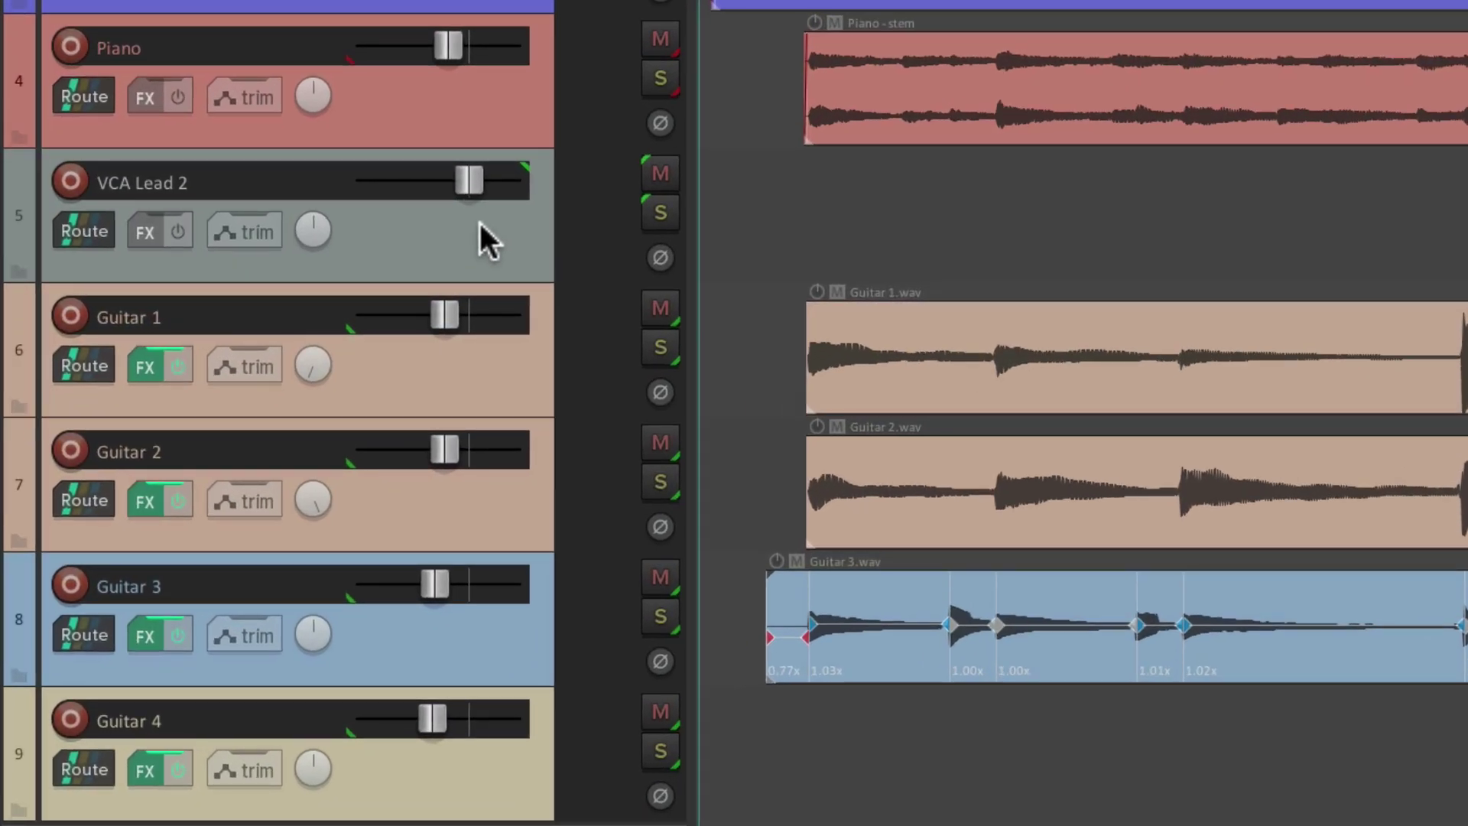
Lower VCA Lead 2 to -5.28 dB during playback, then stop.
left_click(480, 223)
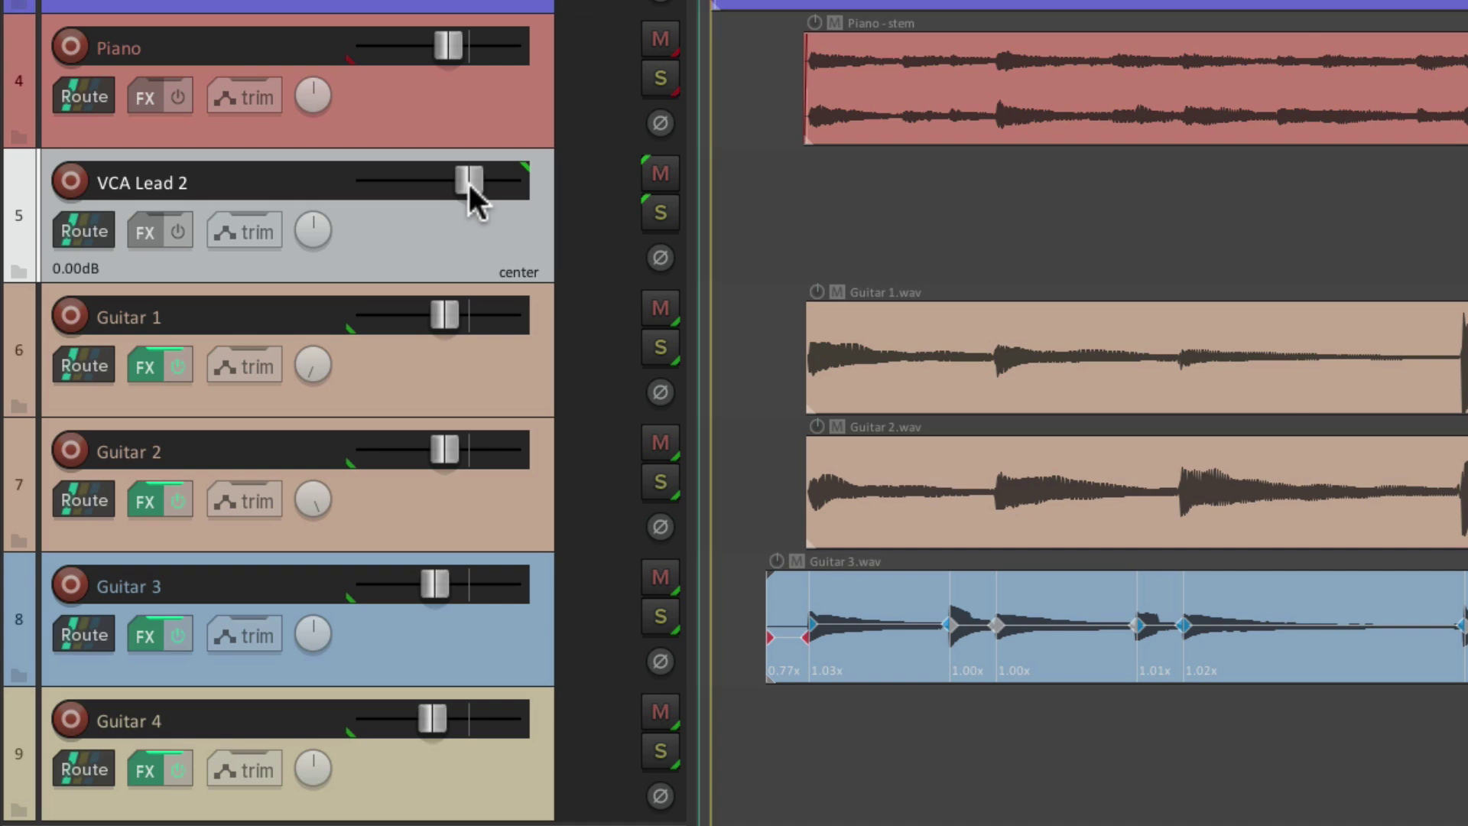
key("space")
left_click_drag(469, 184, 452, 190)
key("space")
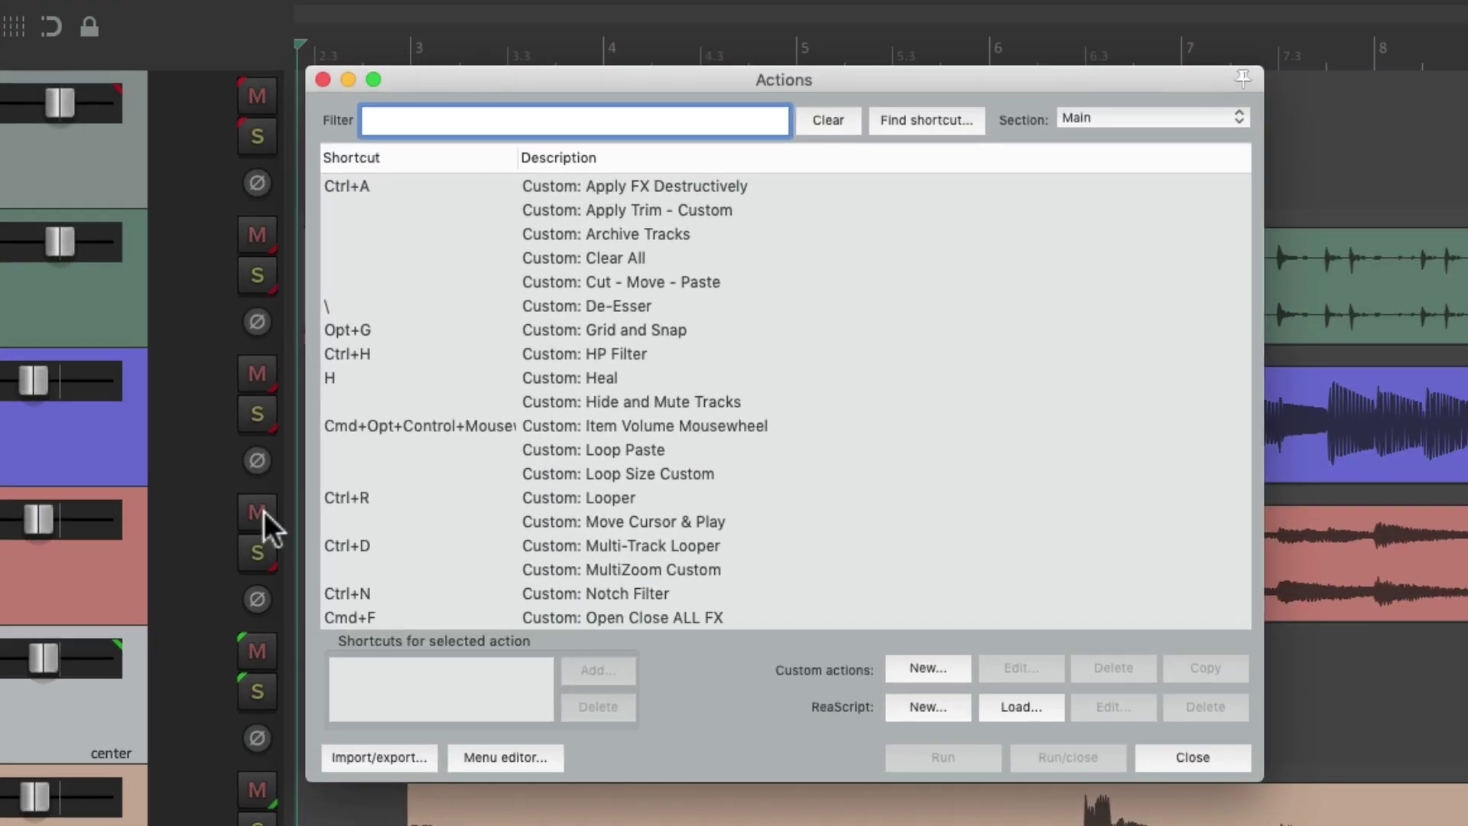
Run the 'vca' action applying VCA Lead 2's VCA to the guitars and resetting its volume.
type("vca")
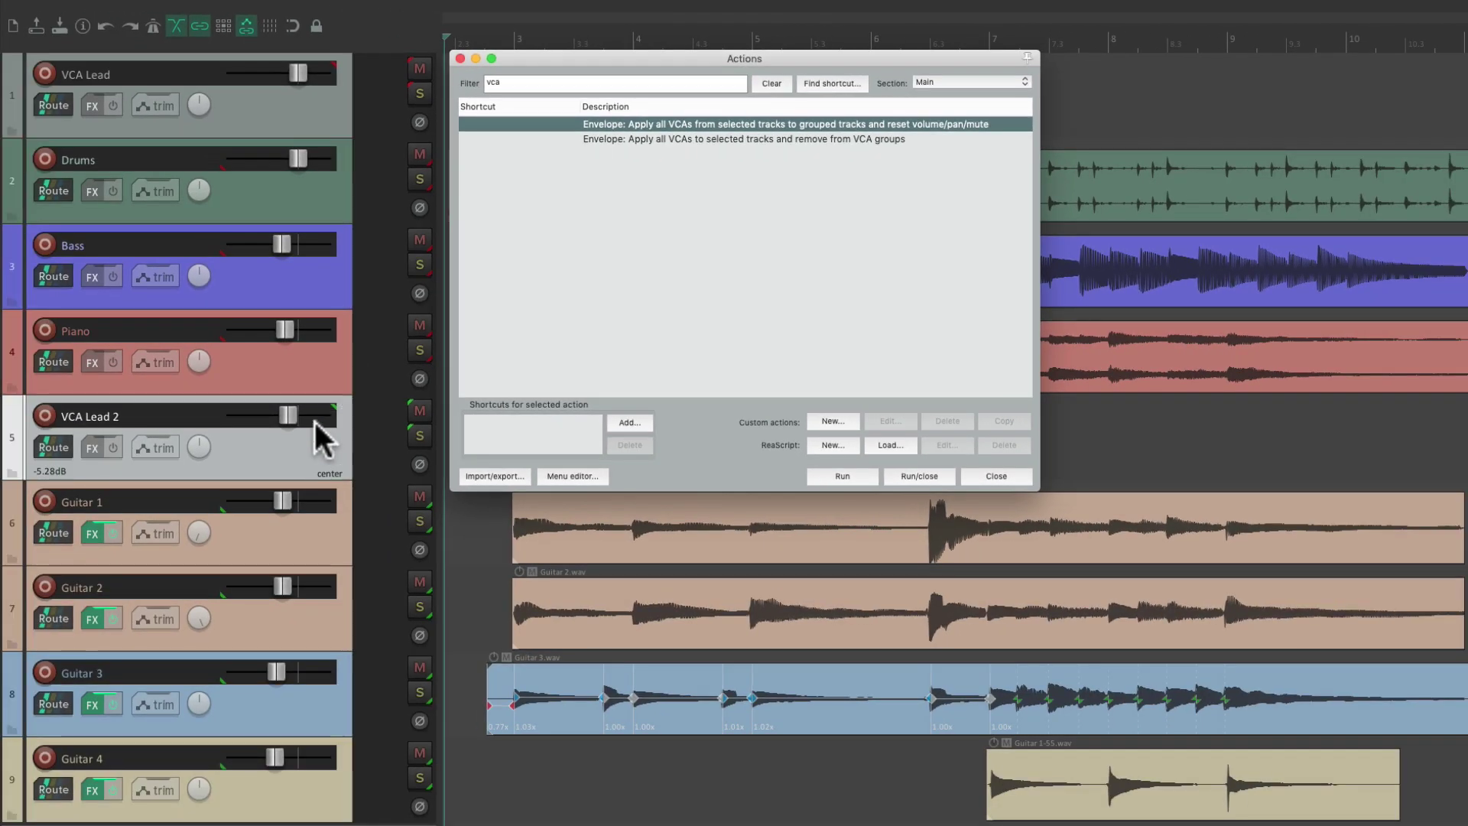
left_click(61, 690)
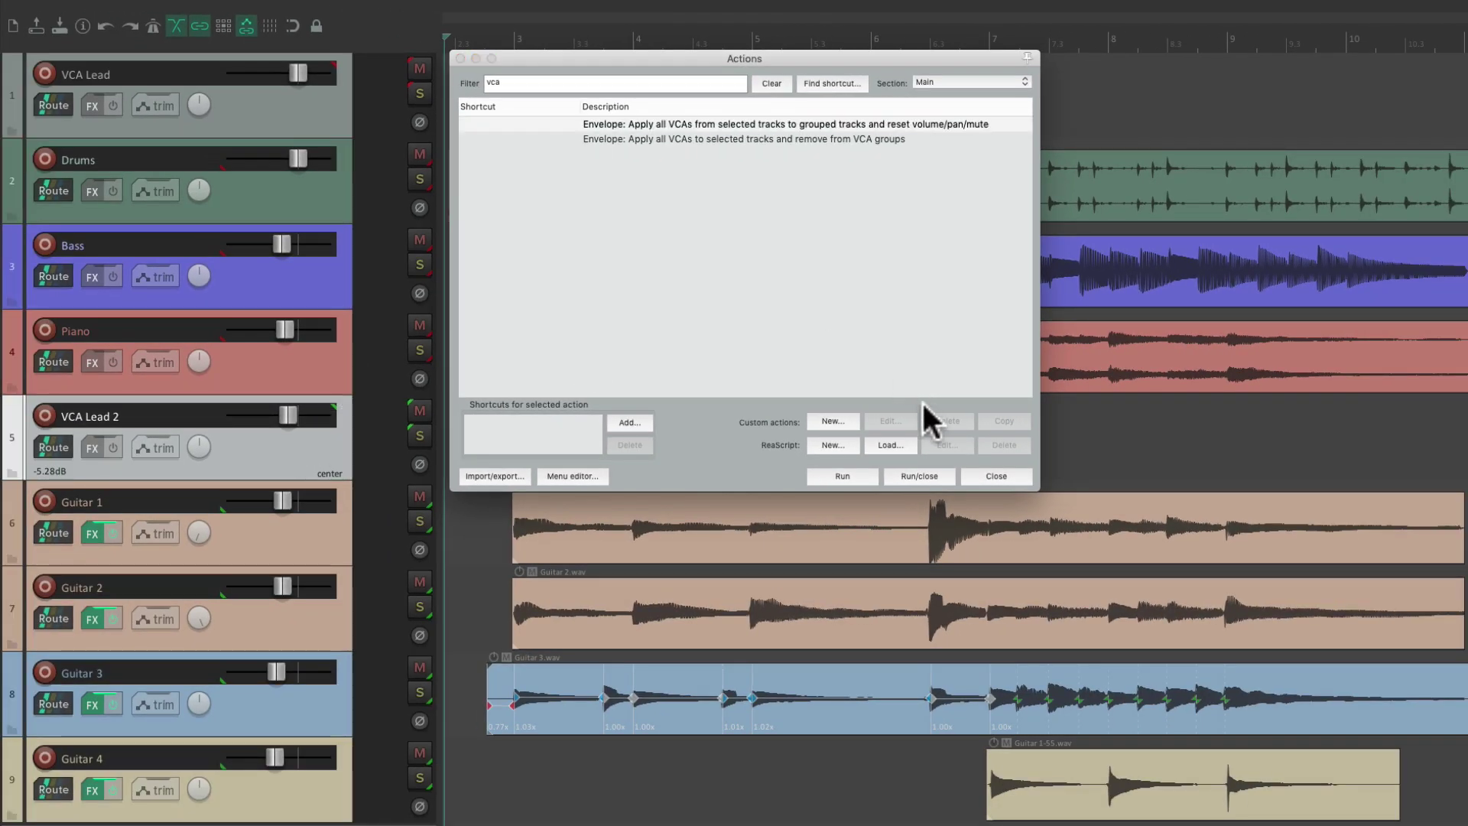
left_click(914, 476)
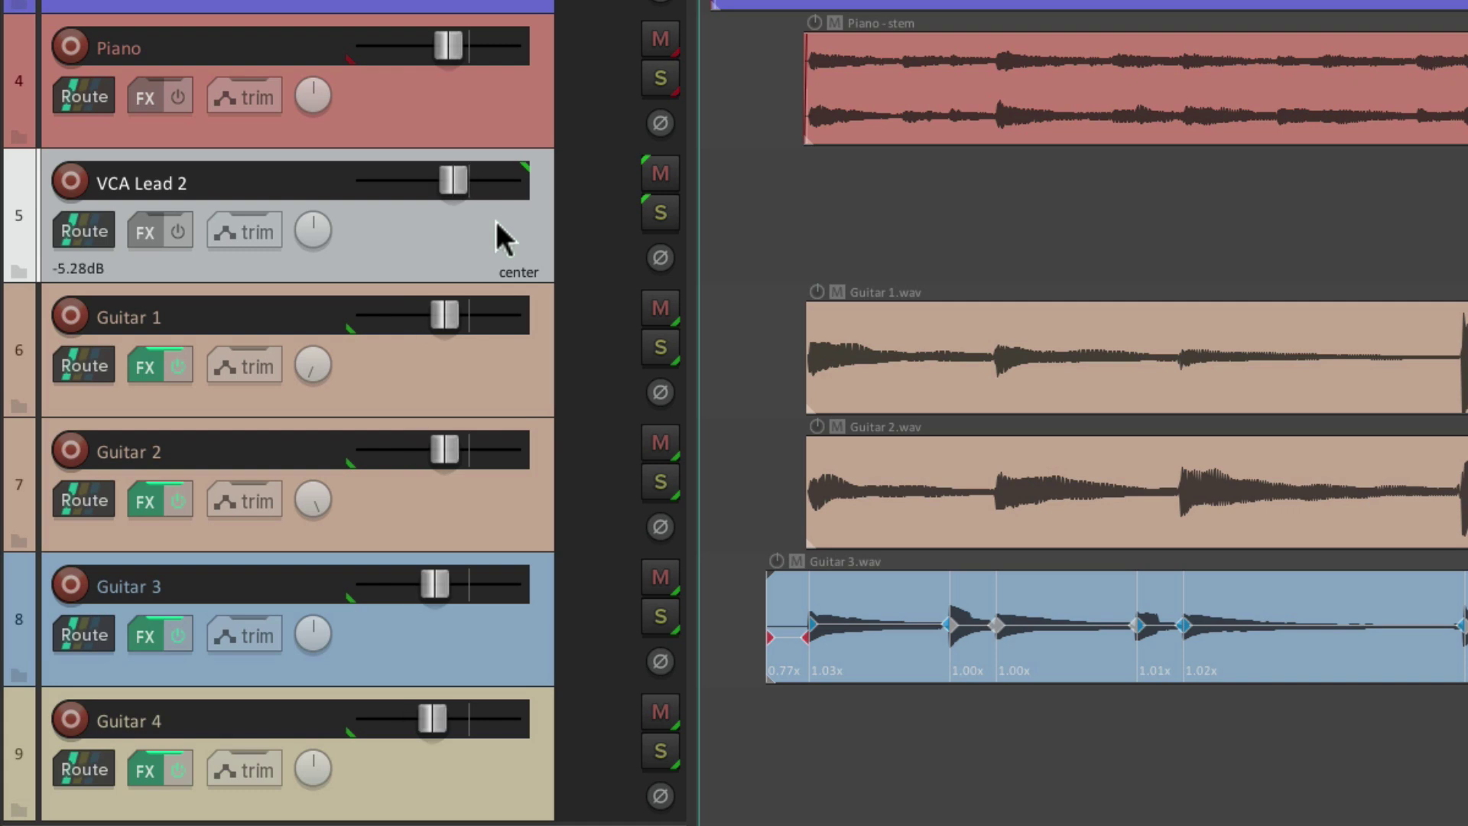
key("ctrl+z")
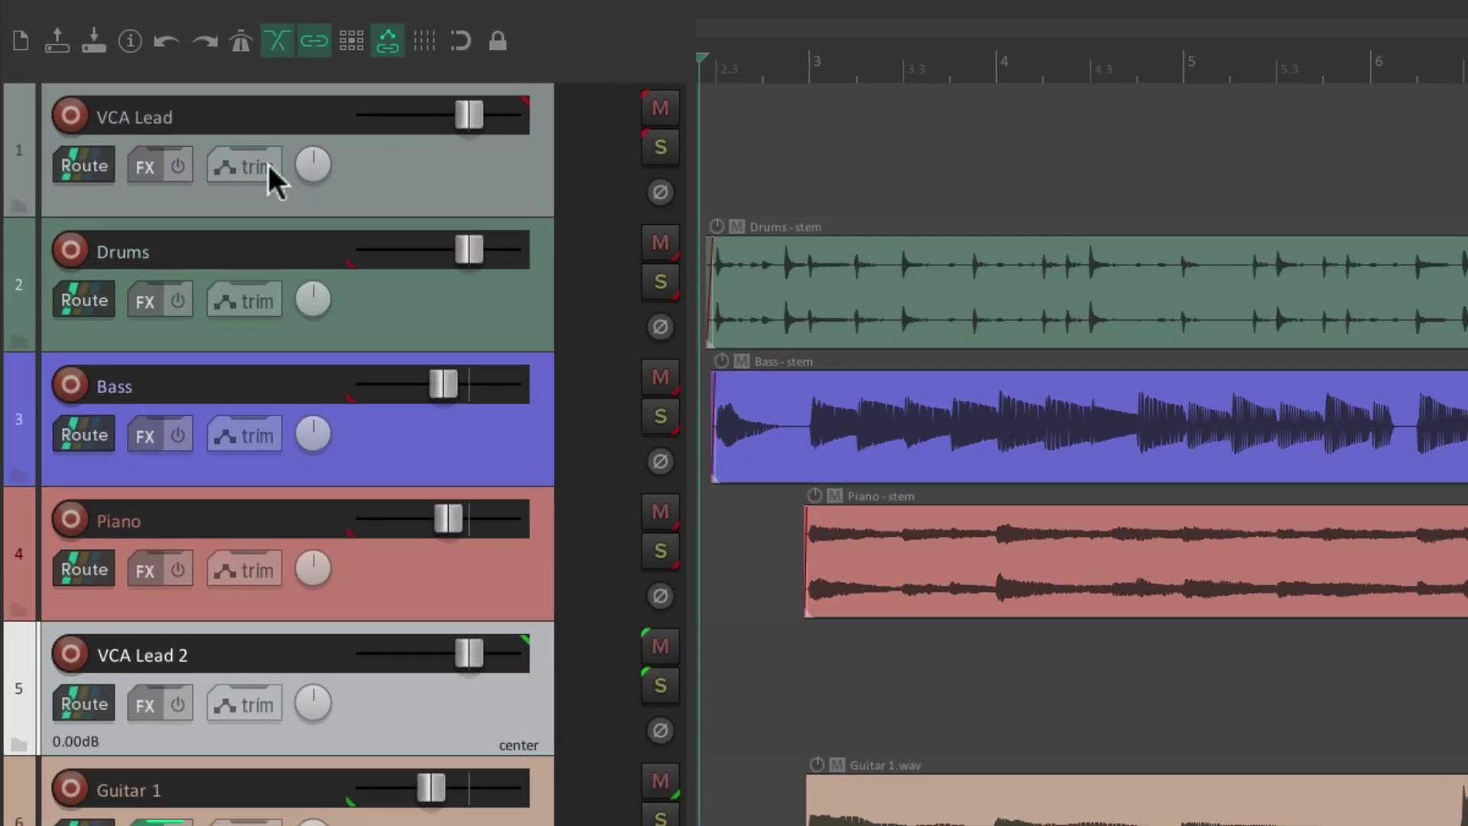
Put VCA Lead in Touch mode and ride its volume fader during playback to record automation.
left_click(257, 167)
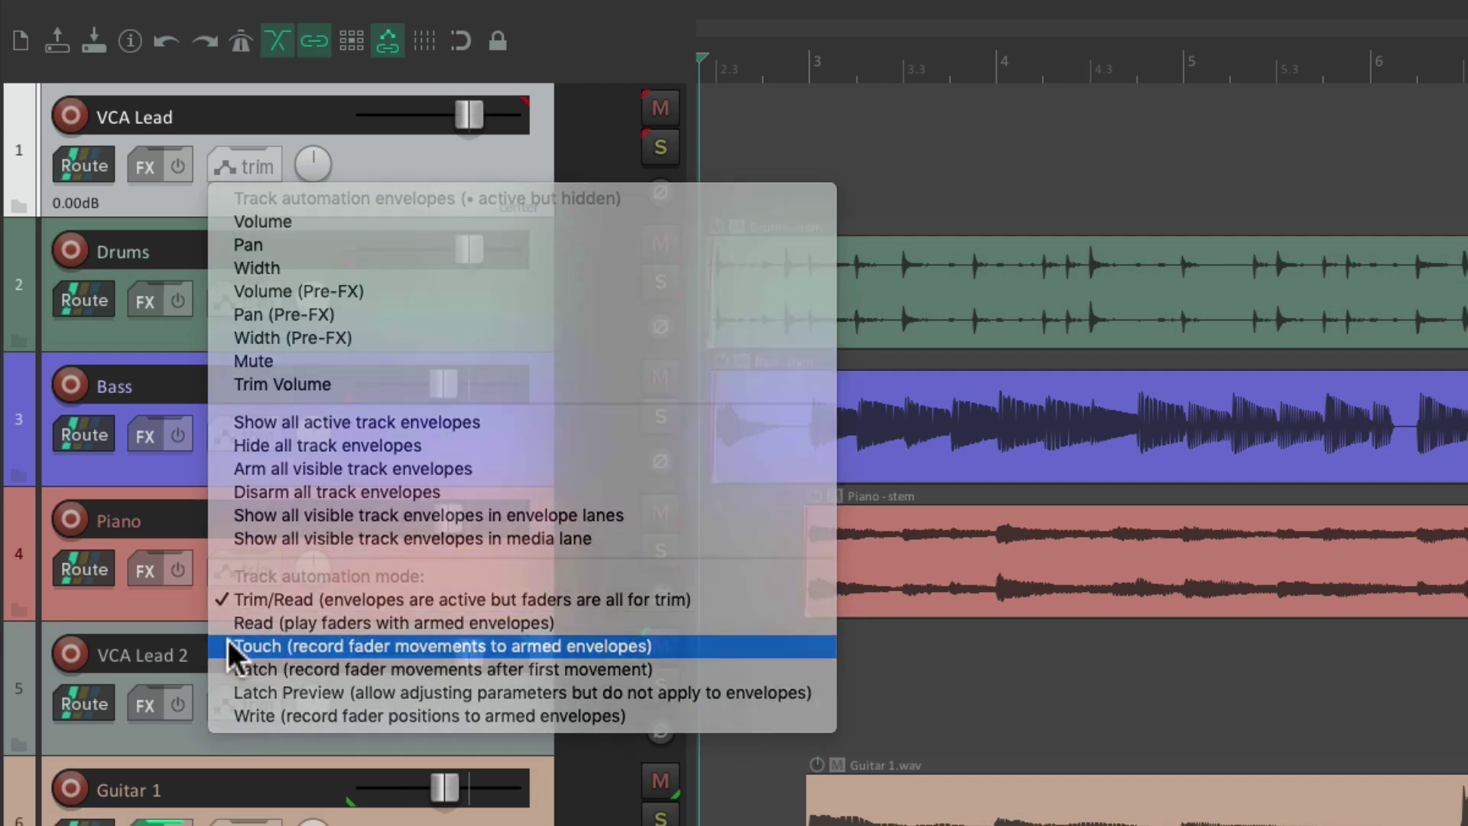
left_click(227, 646)
key("space")
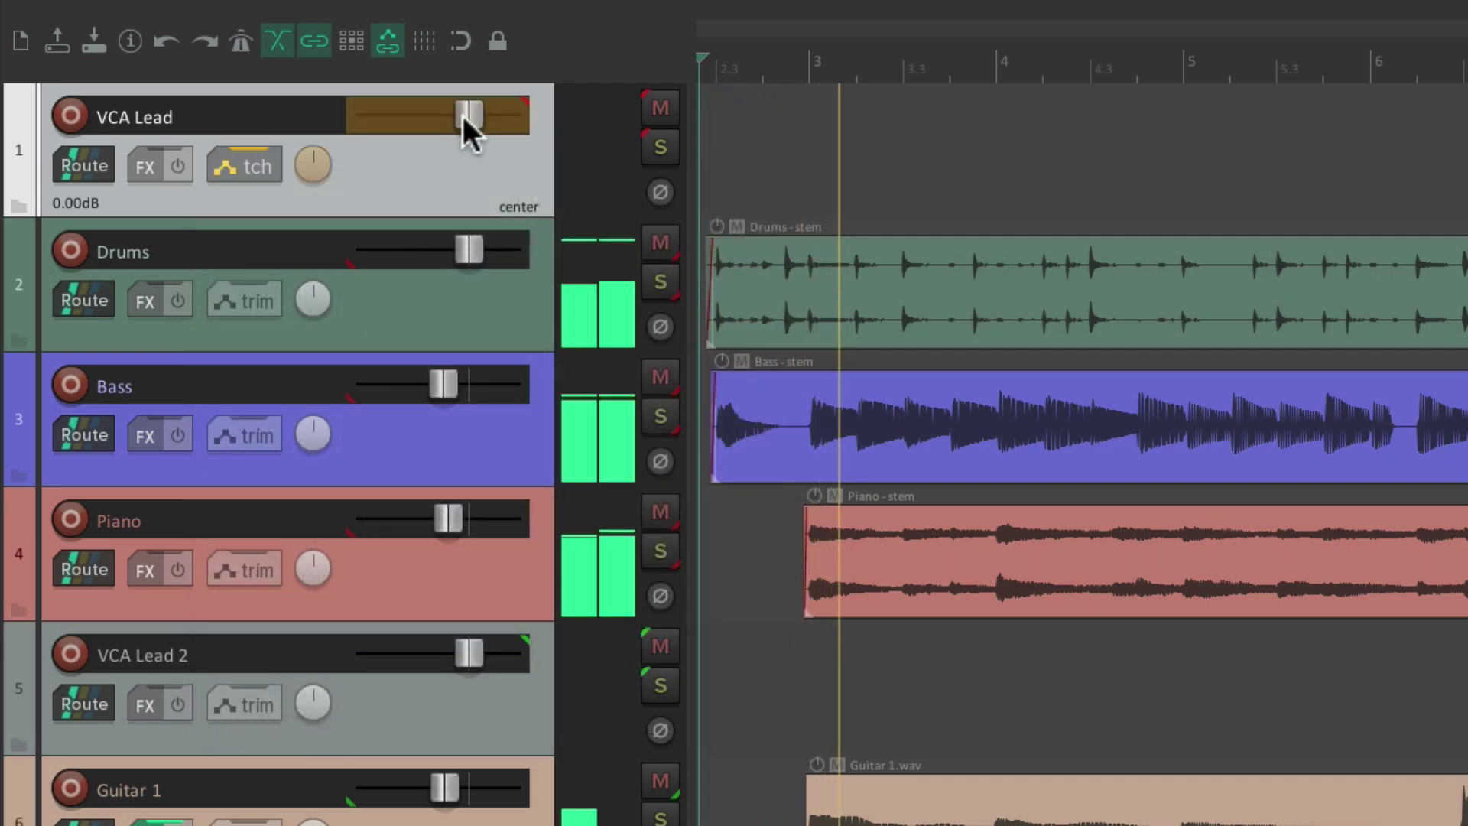
mouse_move(462, 116)
left_mouse_down()
mouse_move(446, 119)
mouse_move(470, 118)
left_mouse_up()
key("space")
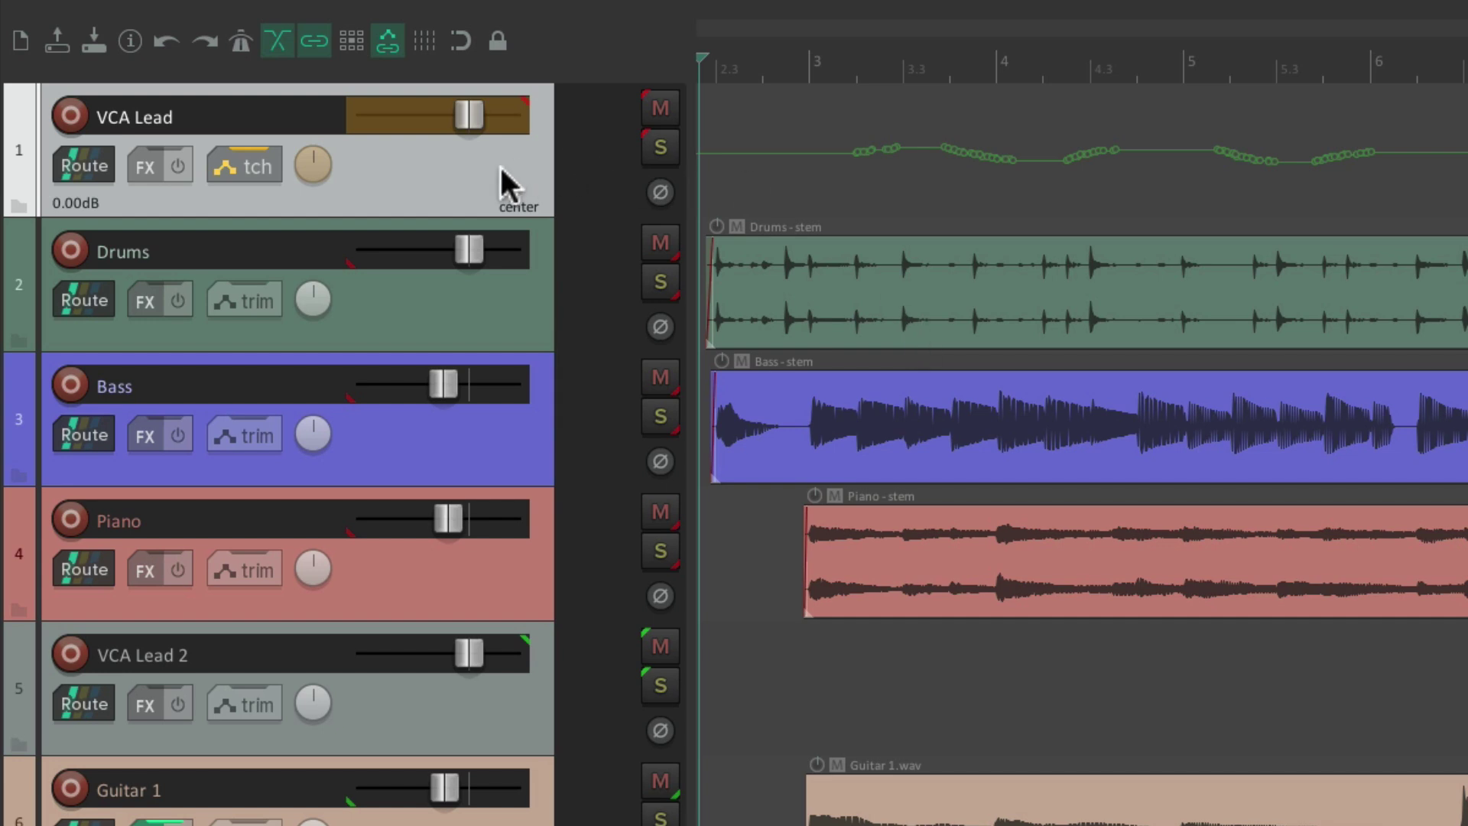
Apply VCA Lead's volume automation onto Drums, Bass and Piano with the 'Apply all VCAs' action.
key("shift+slash")
left_click(845, 176)
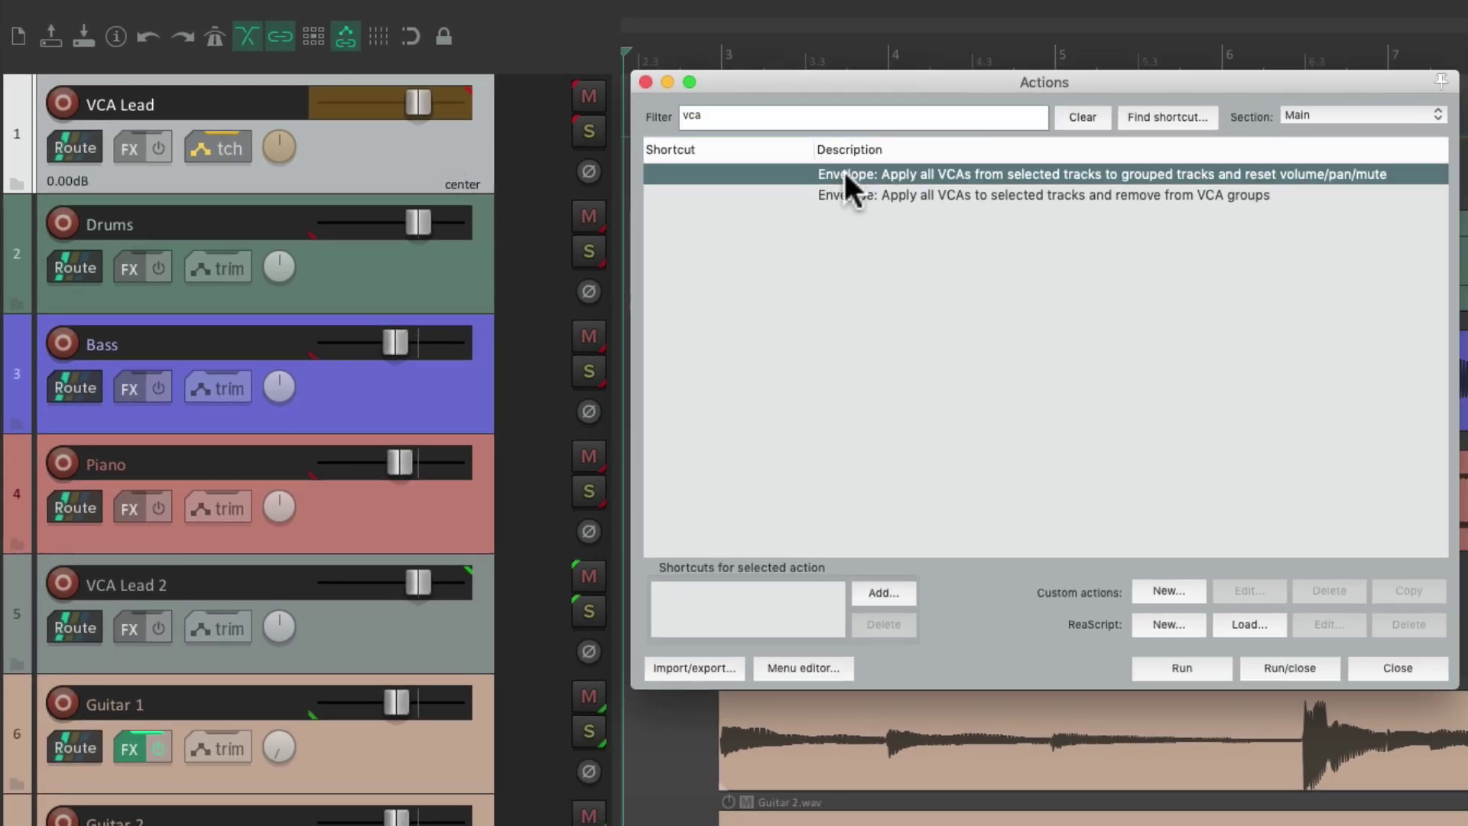
left_click(1254, 665)
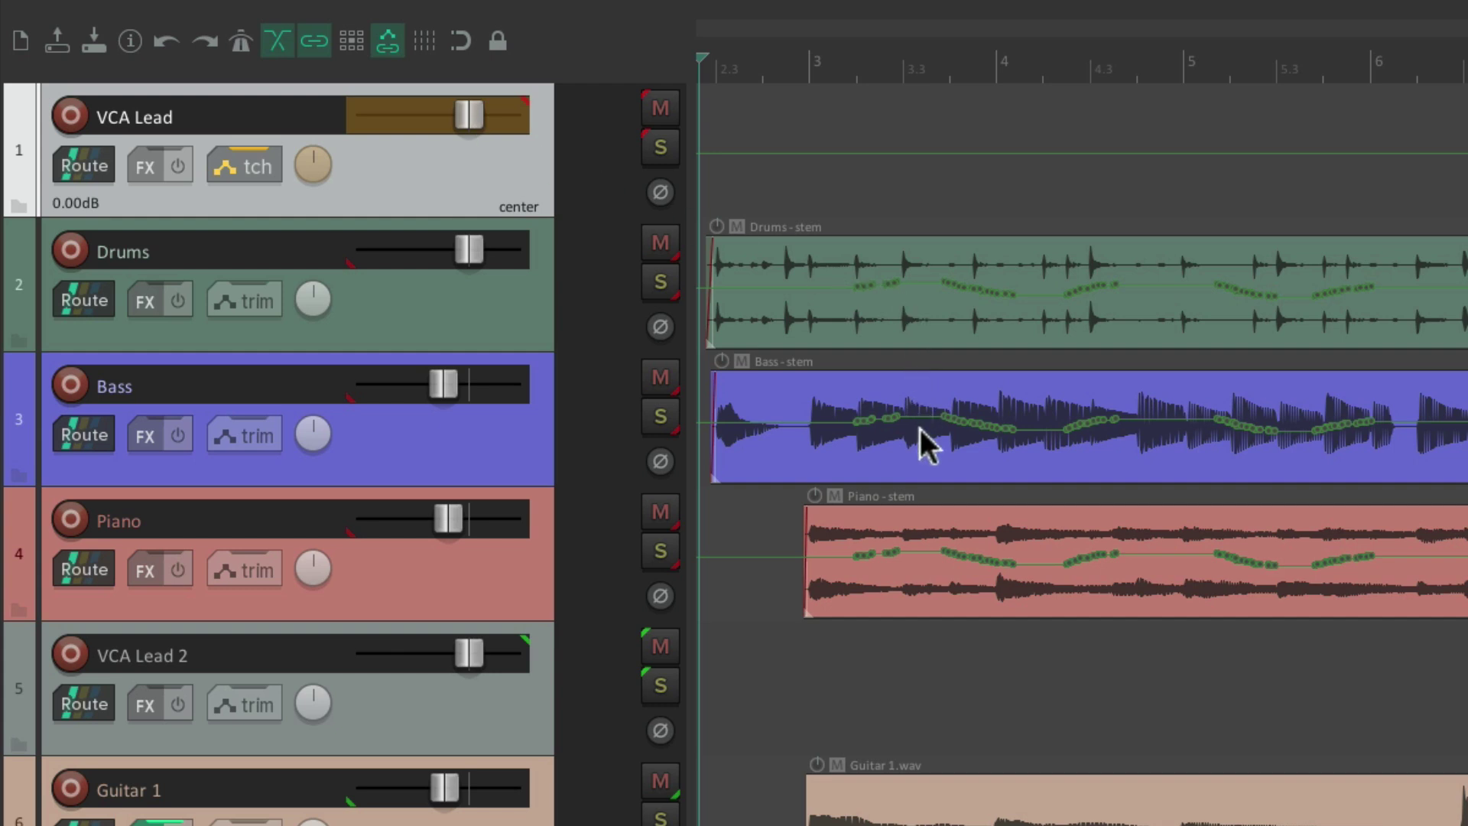
key("space")
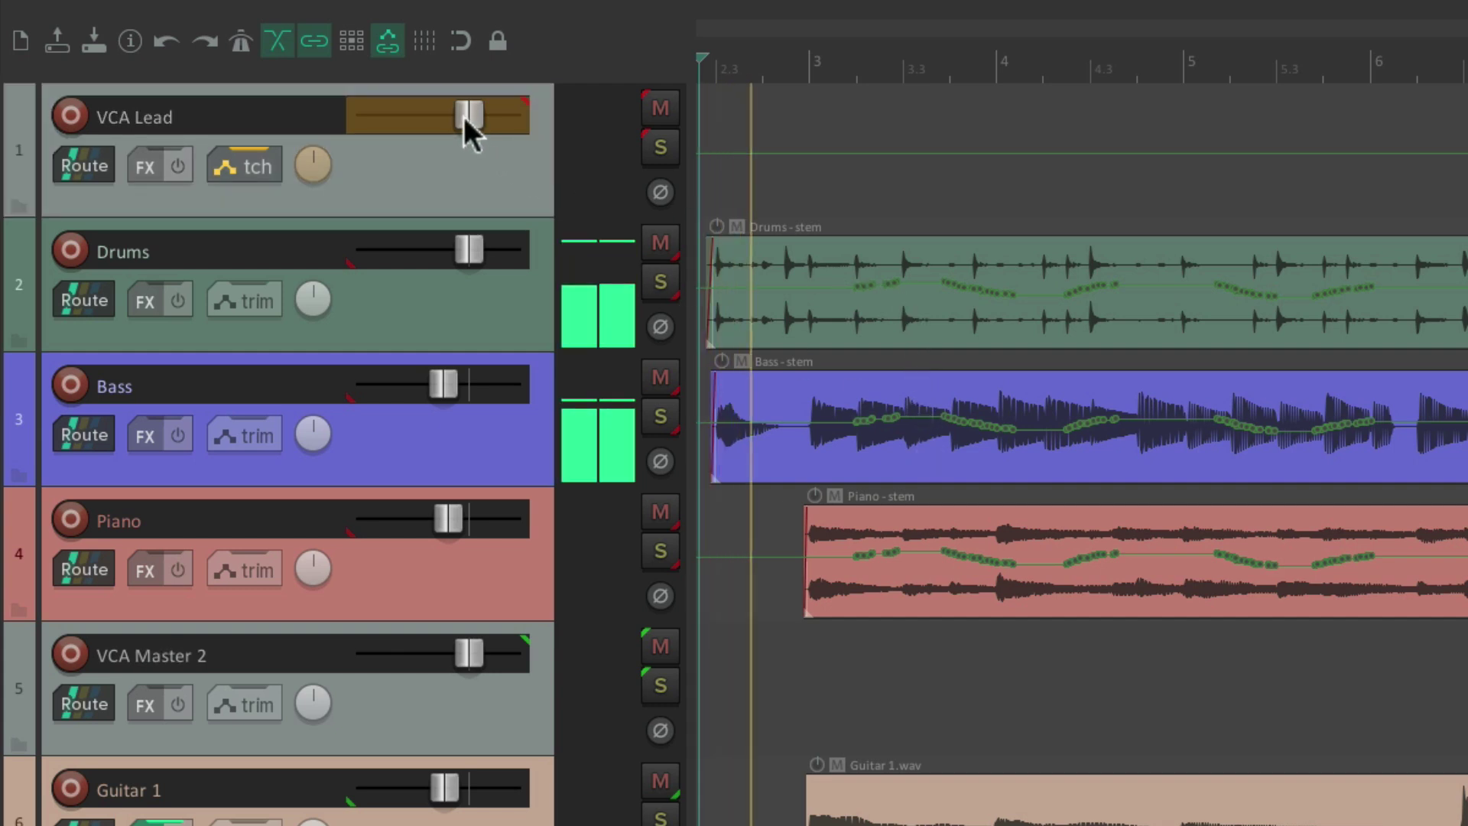
Record a new VCA Lead volume ride and merge it into the Drums, Bass and Piano envelopes.
mouse_move(463, 117)
left_mouse_down()
mouse_move(434, 117)
mouse_move(473, 120)
left_mouse_up()
key("shift+slash")
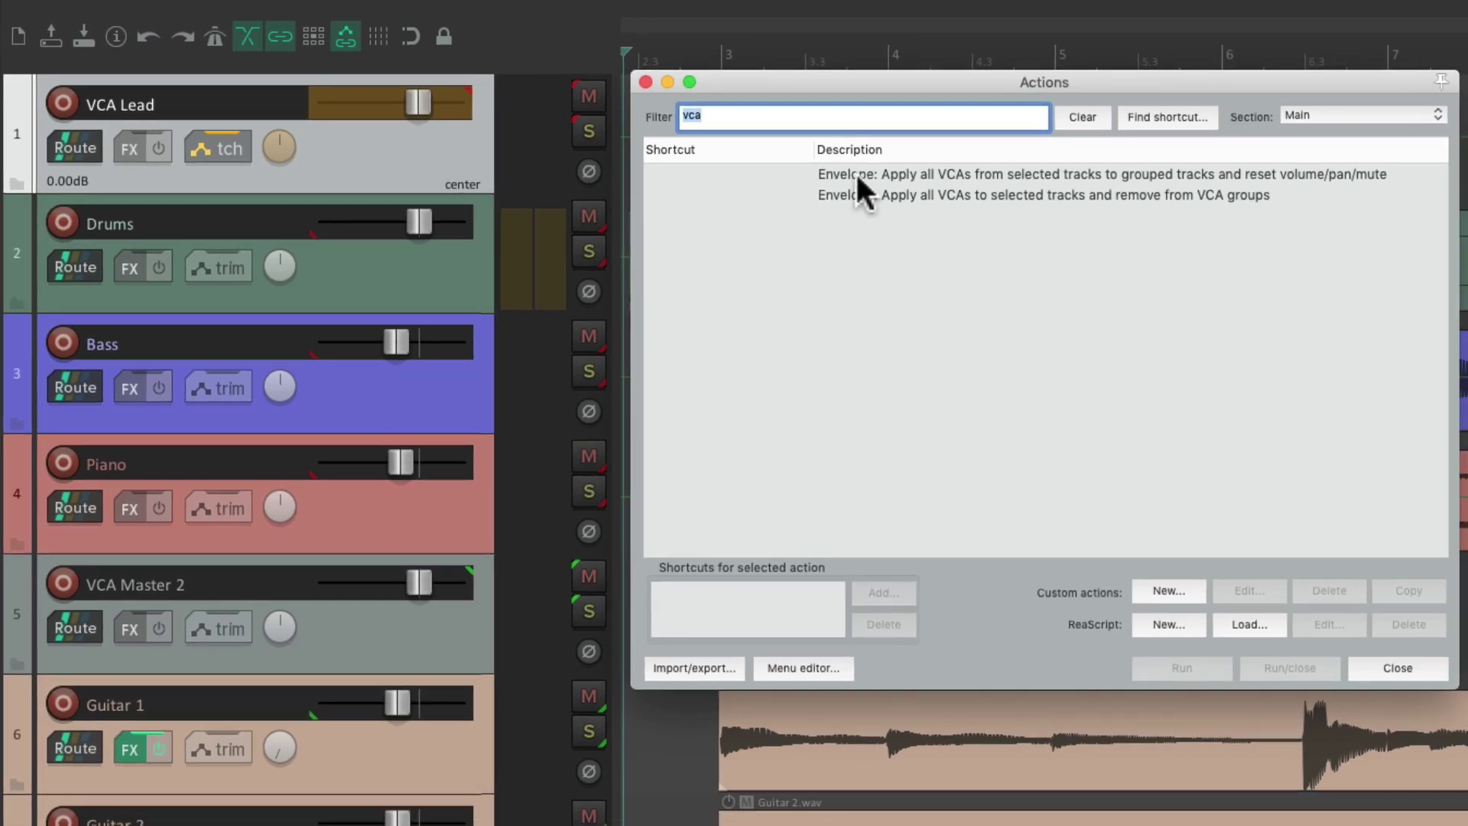
left_click(855, 173)
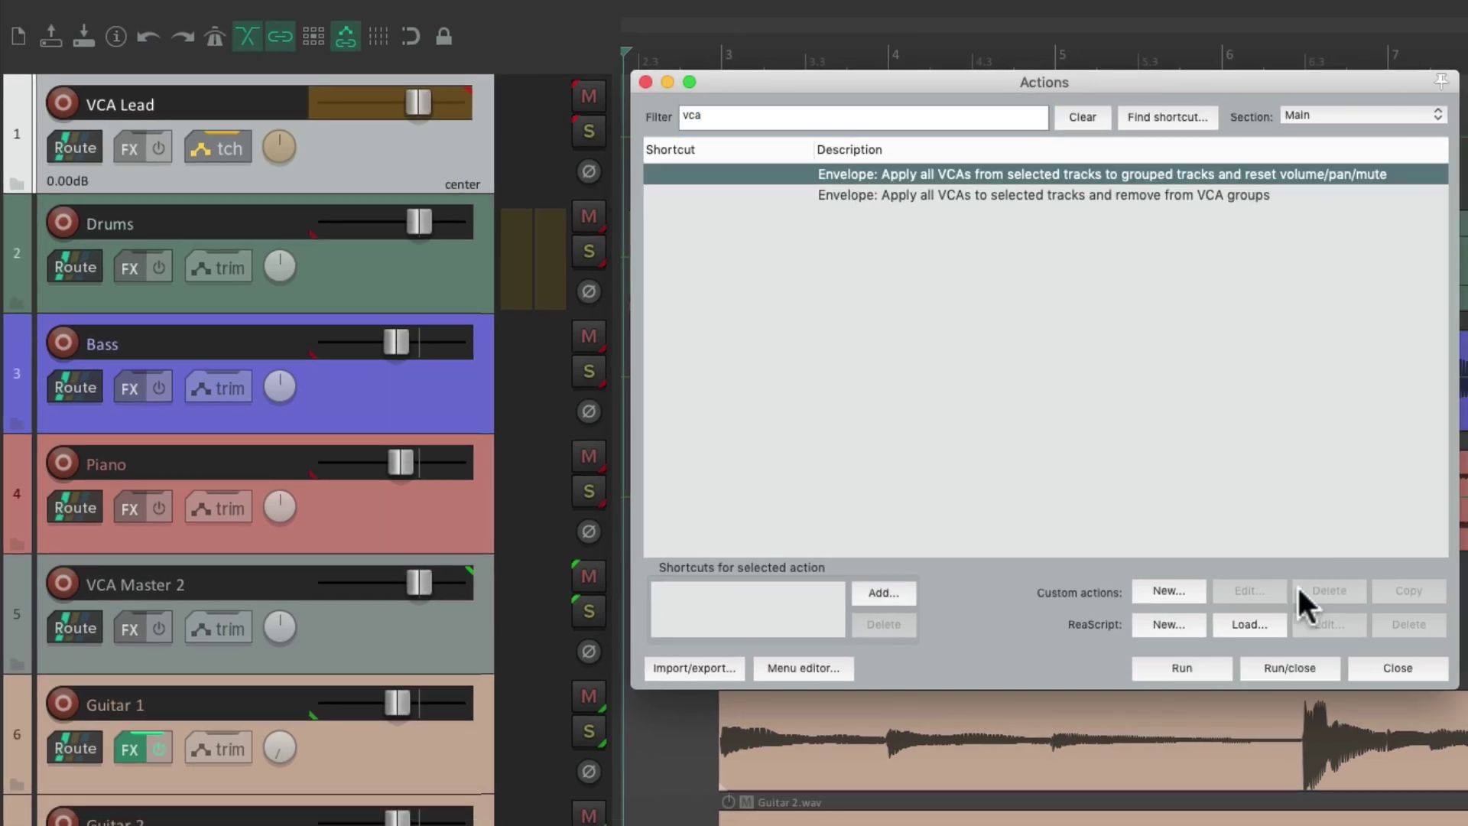
left_click(1255, 669)
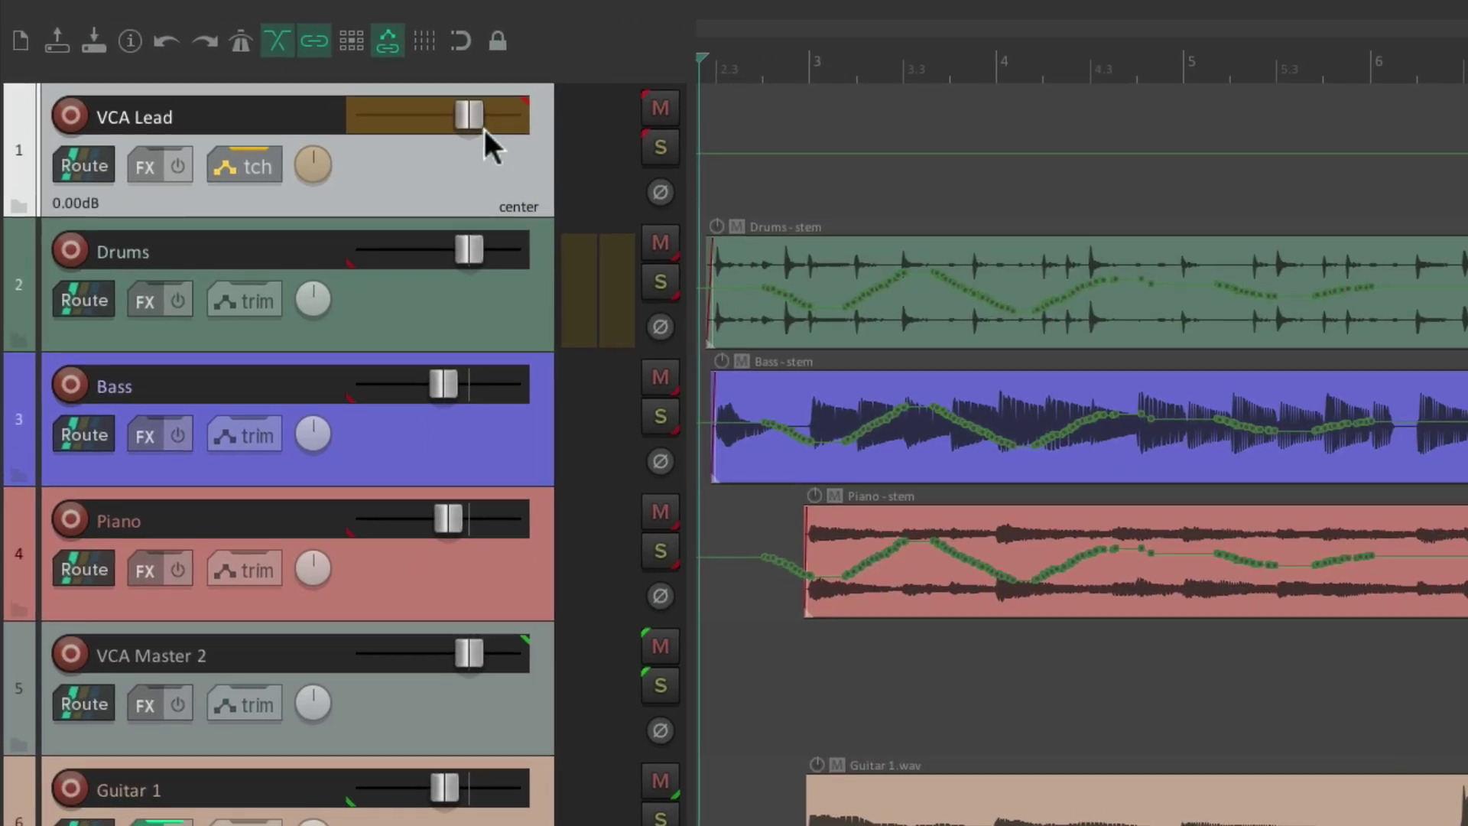